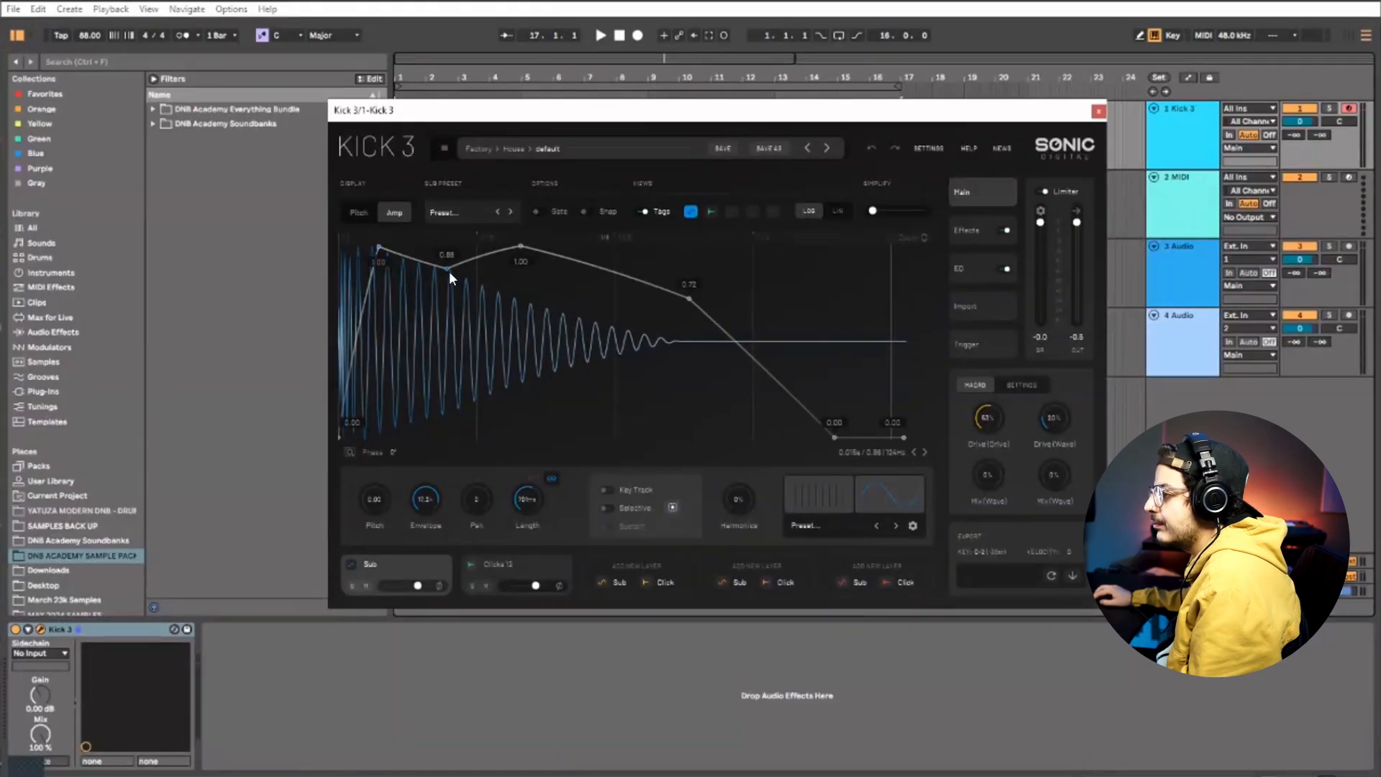
Reshape the Sub amplitude envelope by raising its early dip to 1.00, moving the 0.70 point earlier to 0.81, and ending the decay sooner
drag(445, 270, 439, 246)
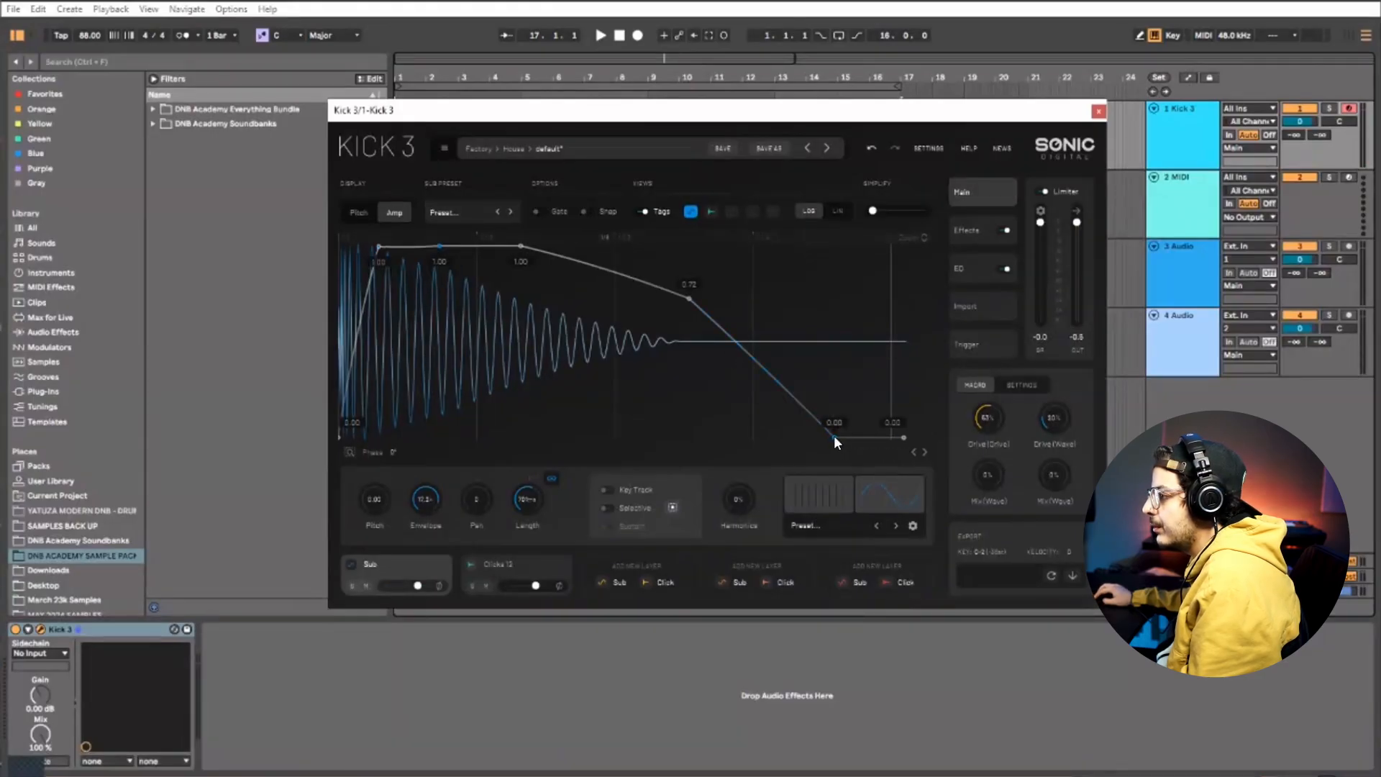
drag(792, 452, 716, 456)
drag(662, 290, 598, 279)
mouse_move(695, 450)
mouse_down()
mouse_move(706, 456)
mouse_move(688, 441)
mouse_up()
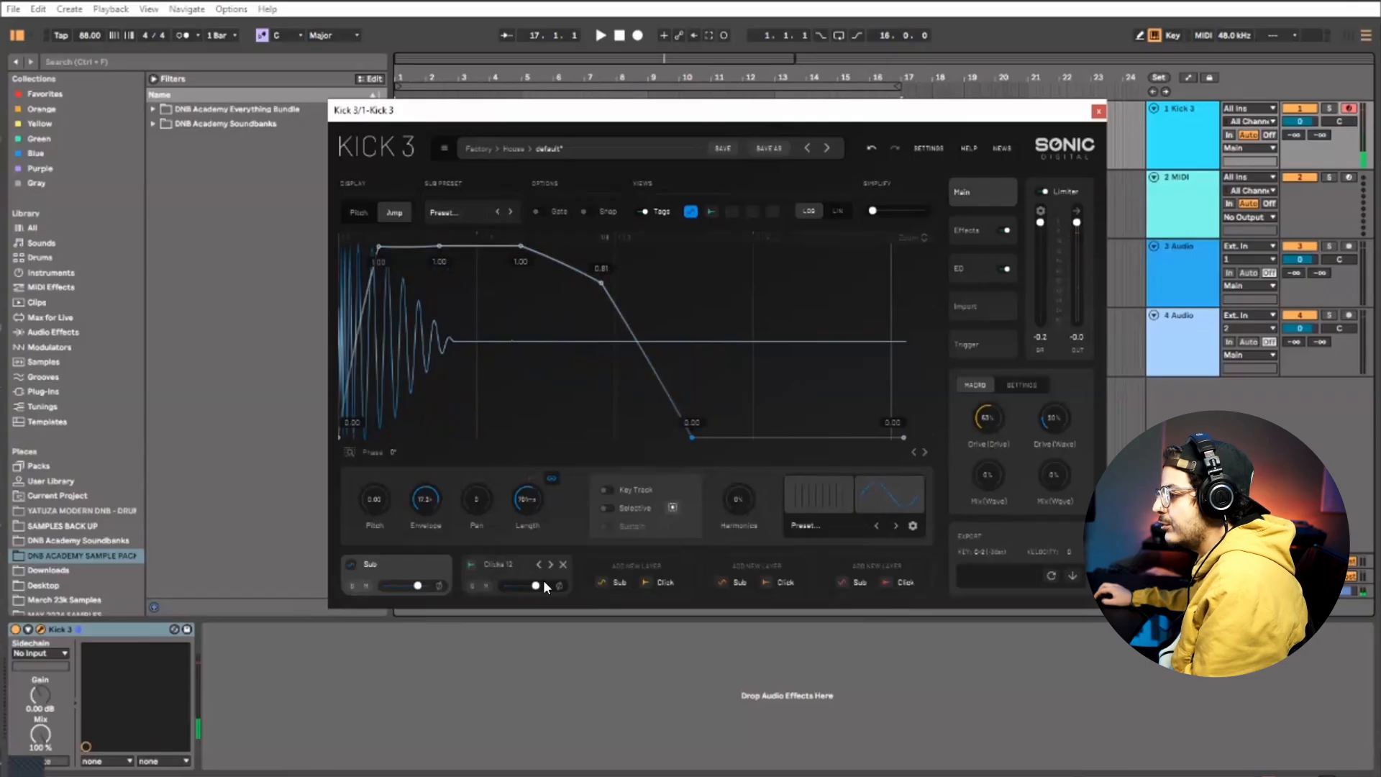
Lower the Clicks 12 layer's starting amplitude to almost zero and show its pitch envelope
click(499, 564)
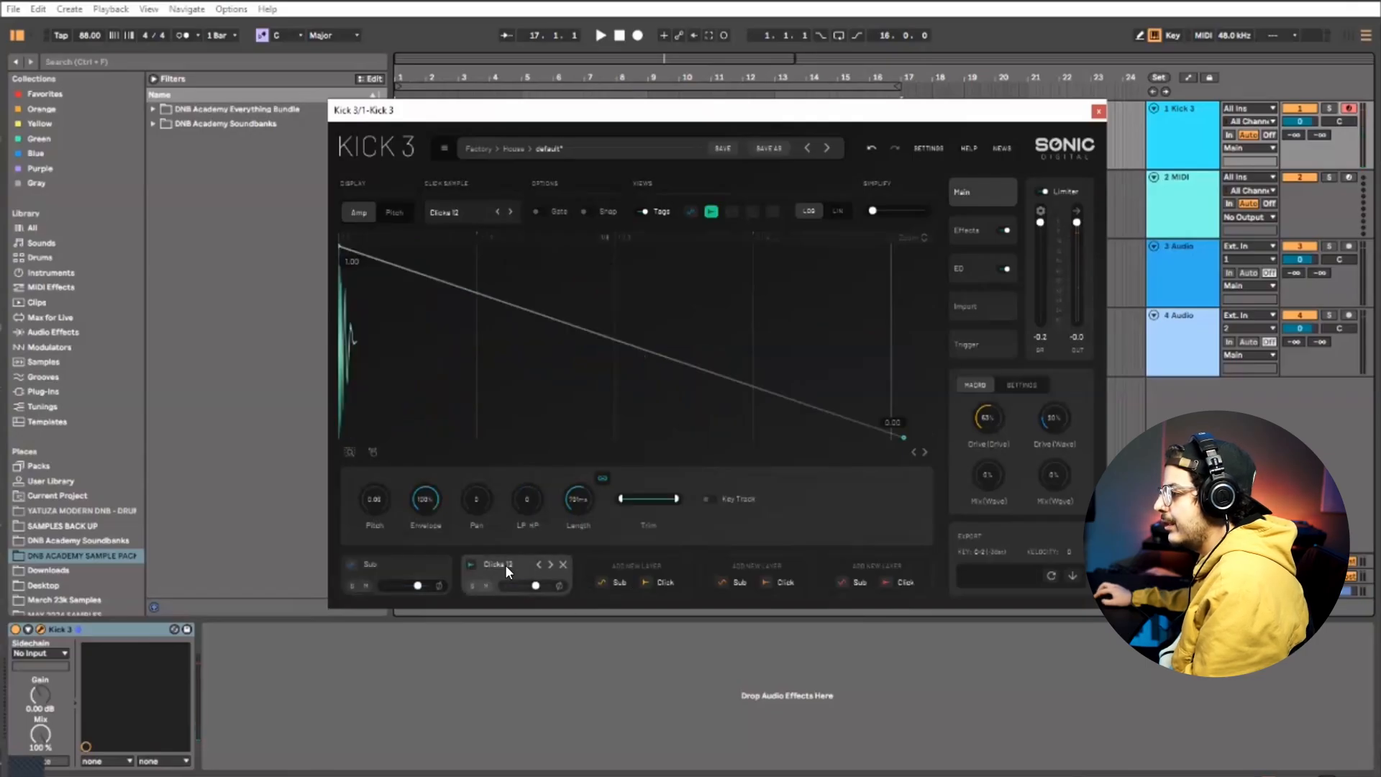
drag(337, 246, 344, 430)
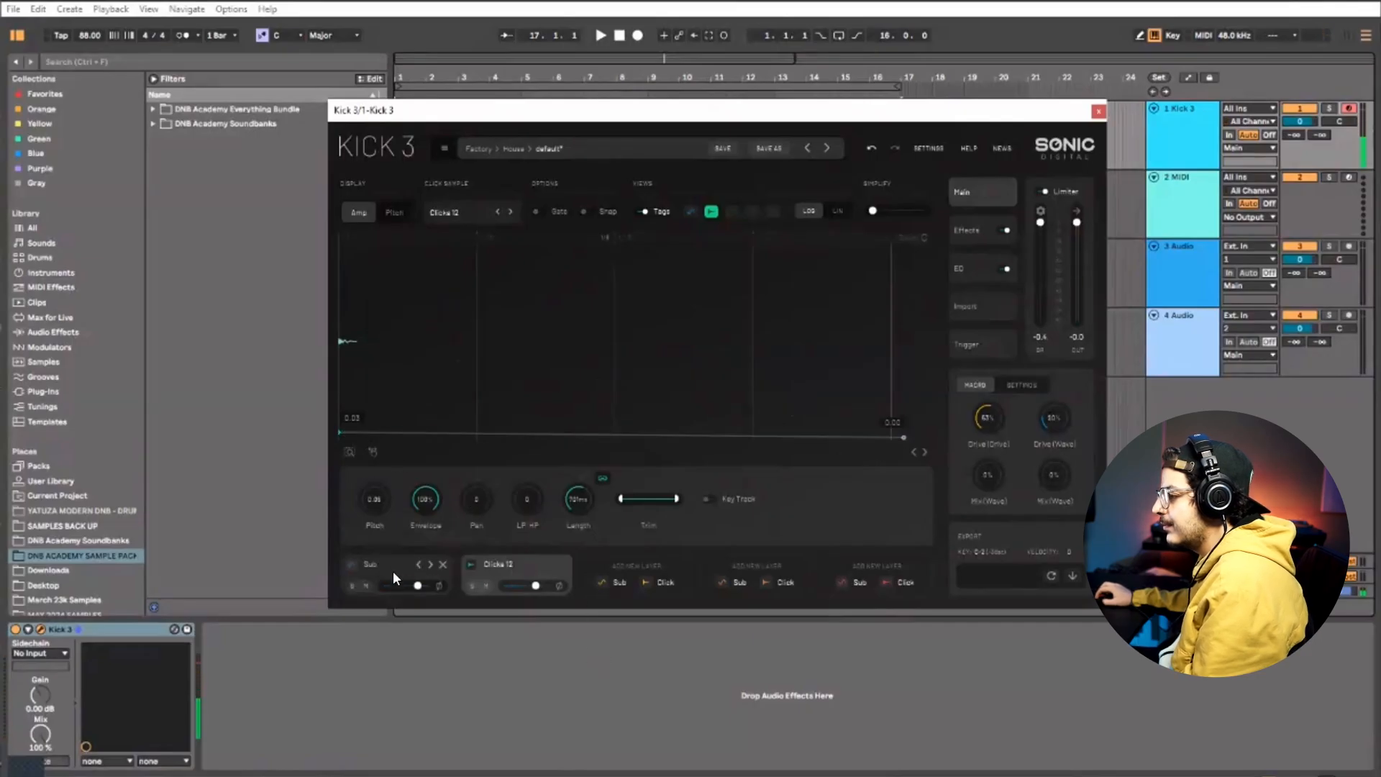
click(395, 213)
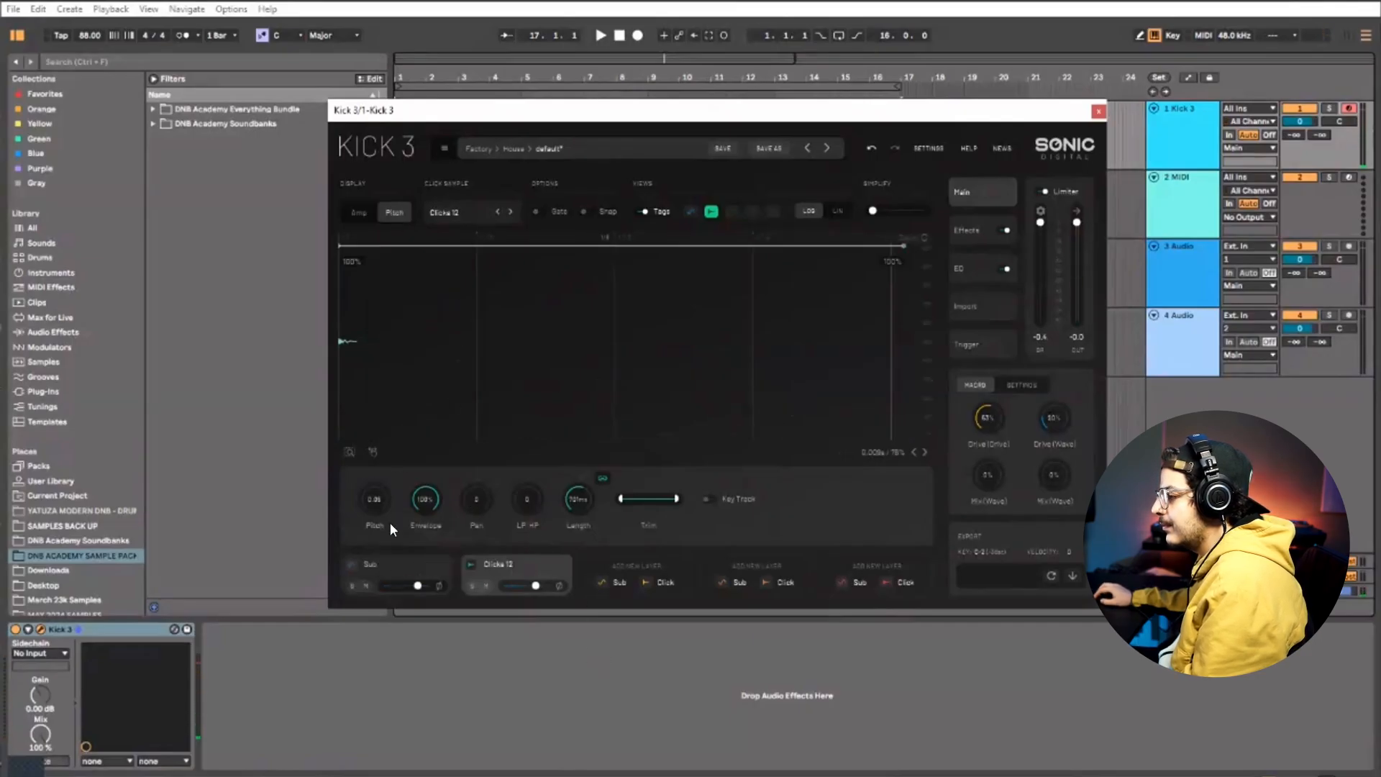
Check the effects inserts, and shift the Sub amplitude envelope's first 1.00 peak slightly earlier for a quicker attack
click(378, 567)
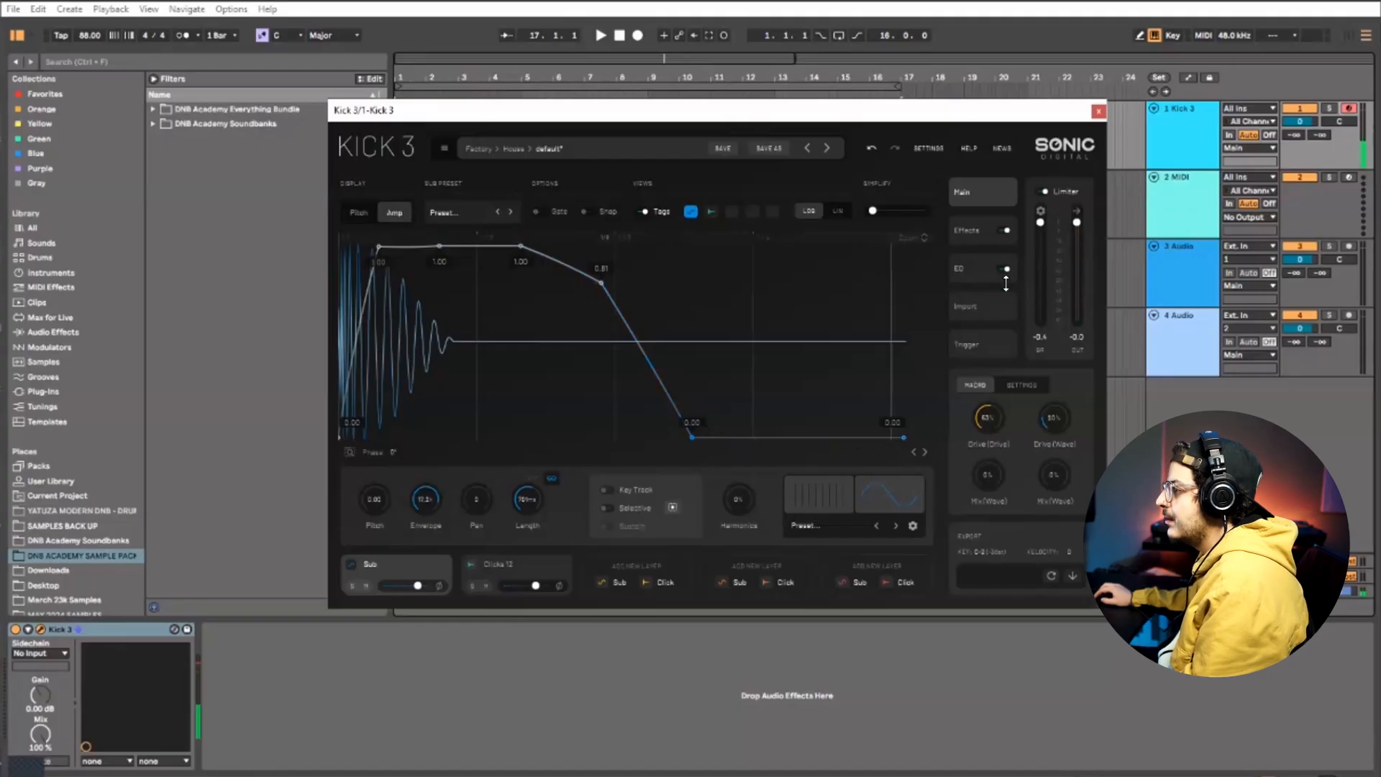
click(964, 231)
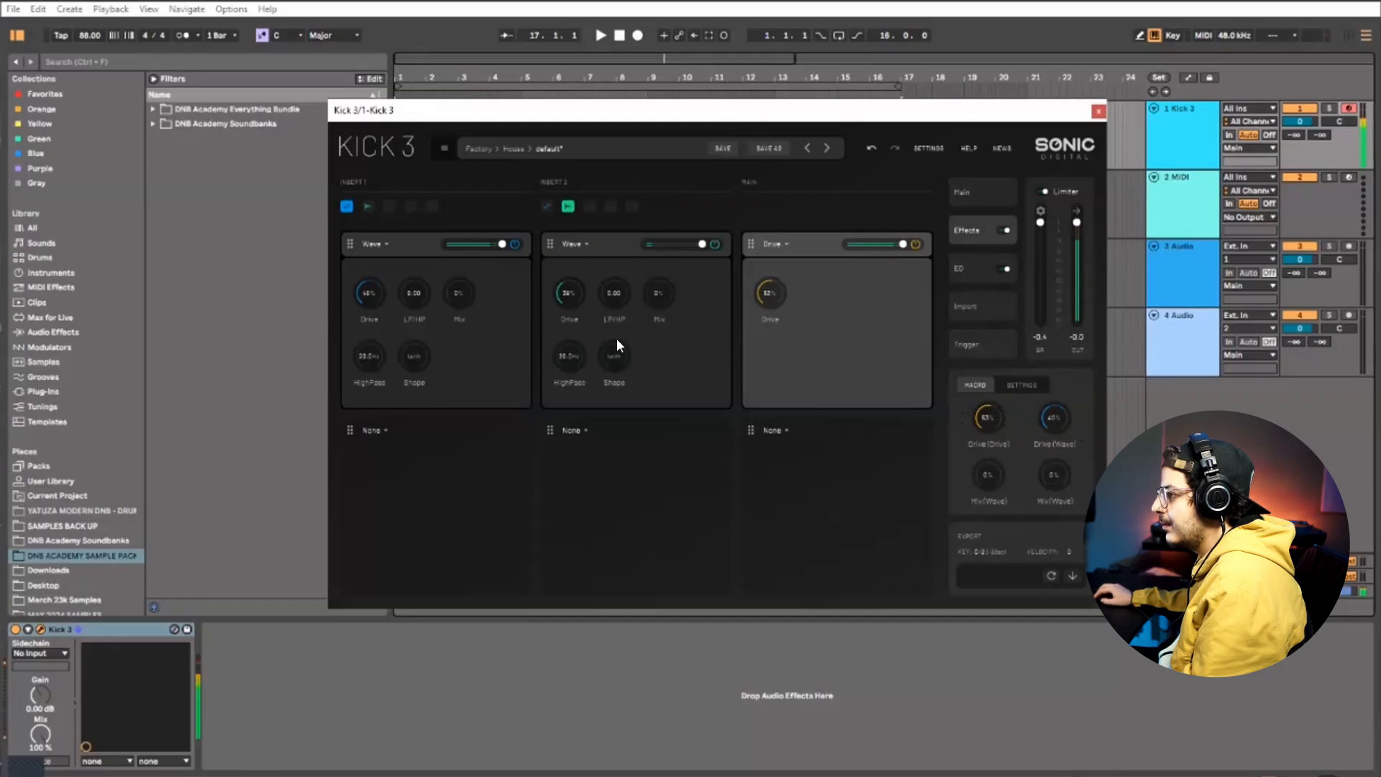
click(984, 199)
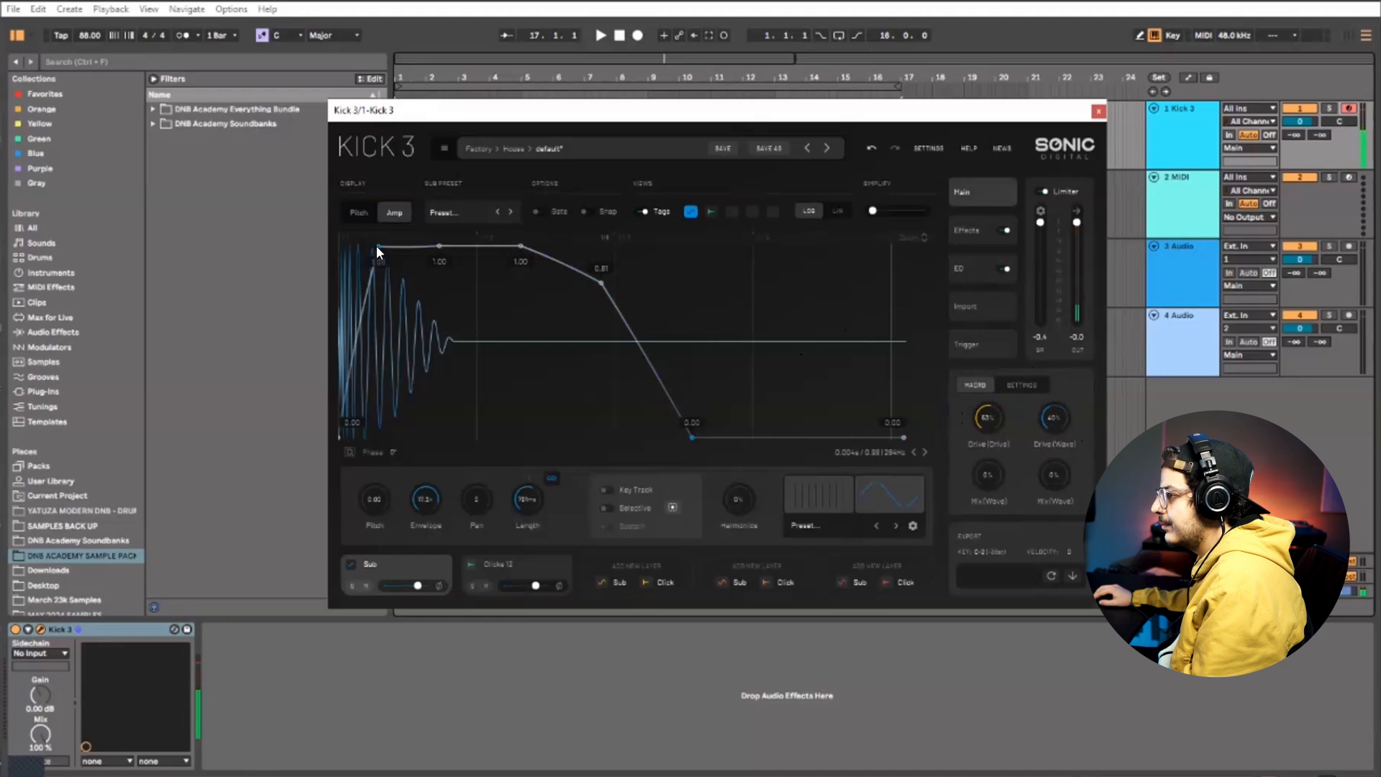
drag(370, 236, 346, 210)
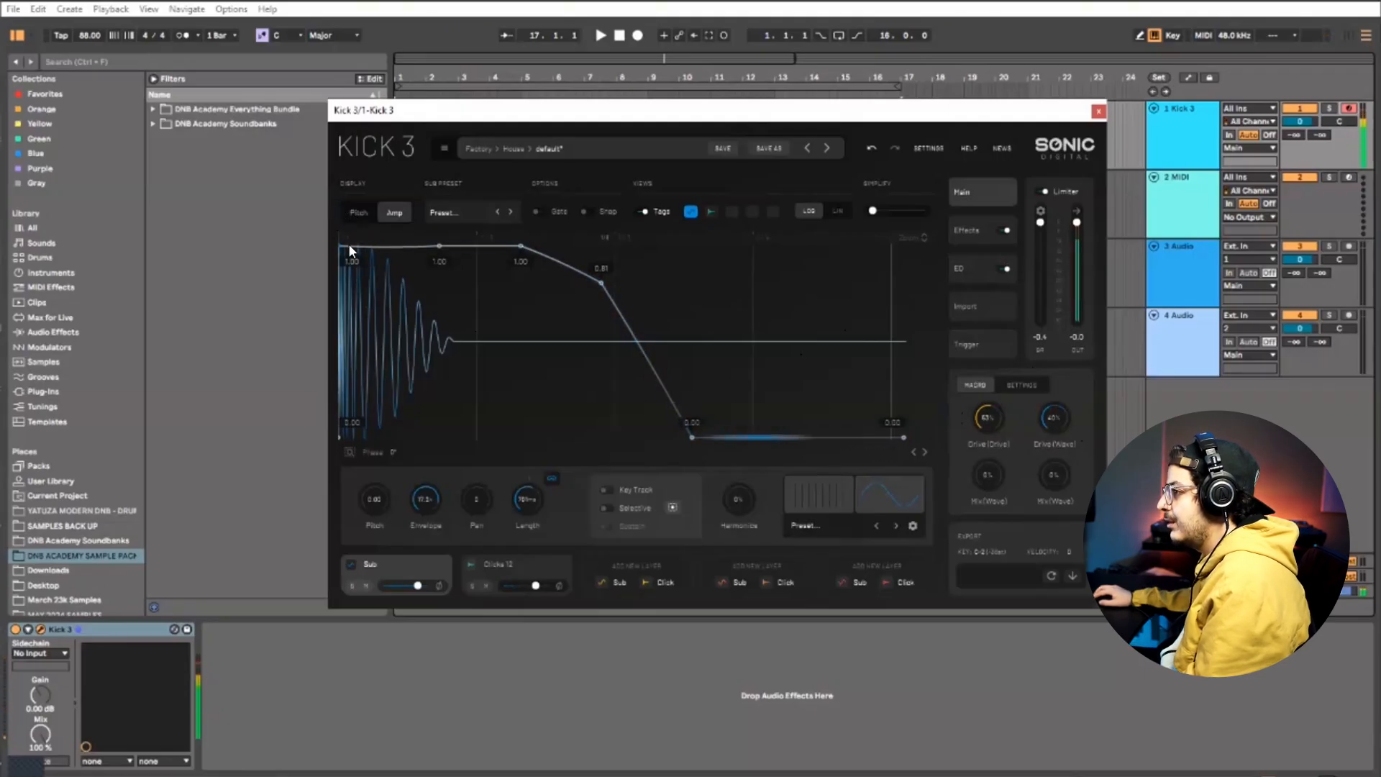
drag(334, 244, 369, 243)
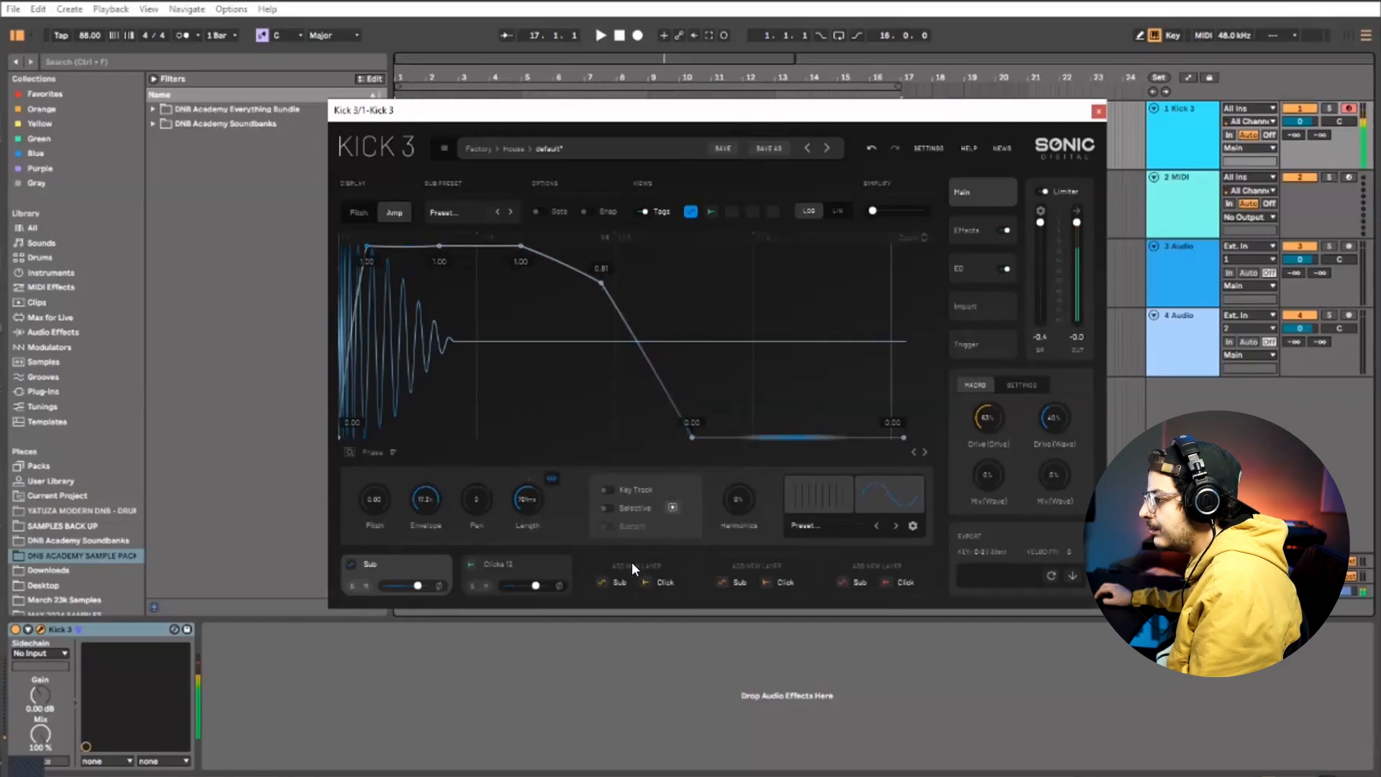
Add a new click layer and load the Noise 03 sample from the Factory Noise bank
click(656, 582)
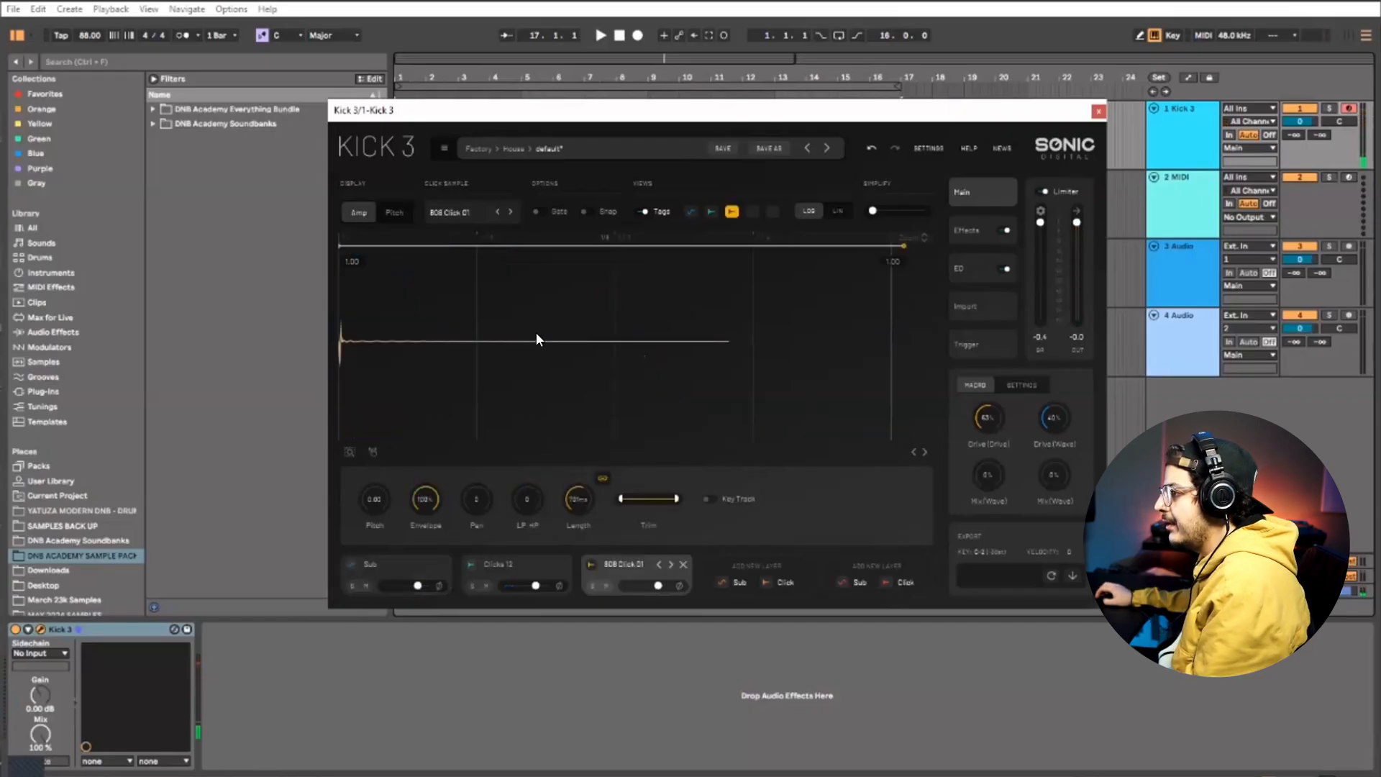
click(467, 211)
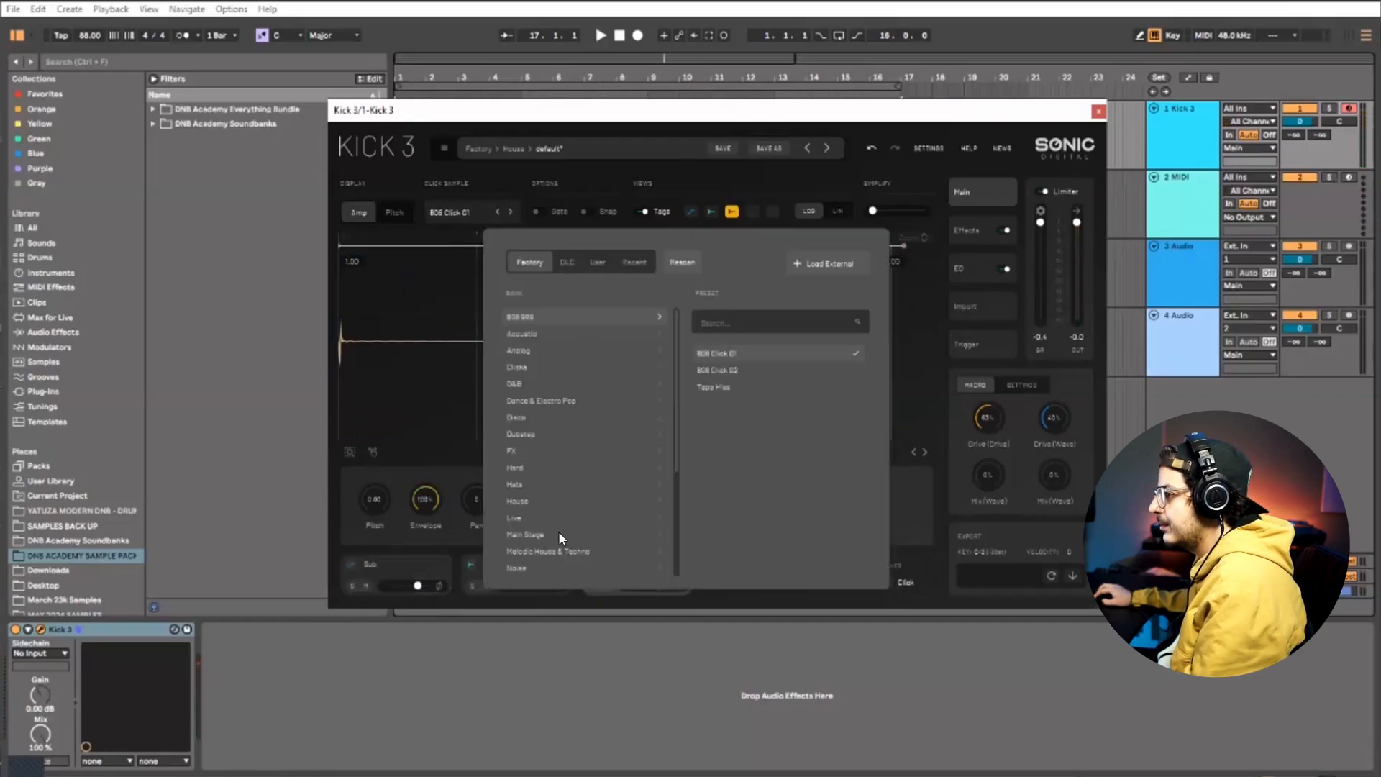
scroll(572, 536, down, 3)
scroll(538, 467, up, 1)
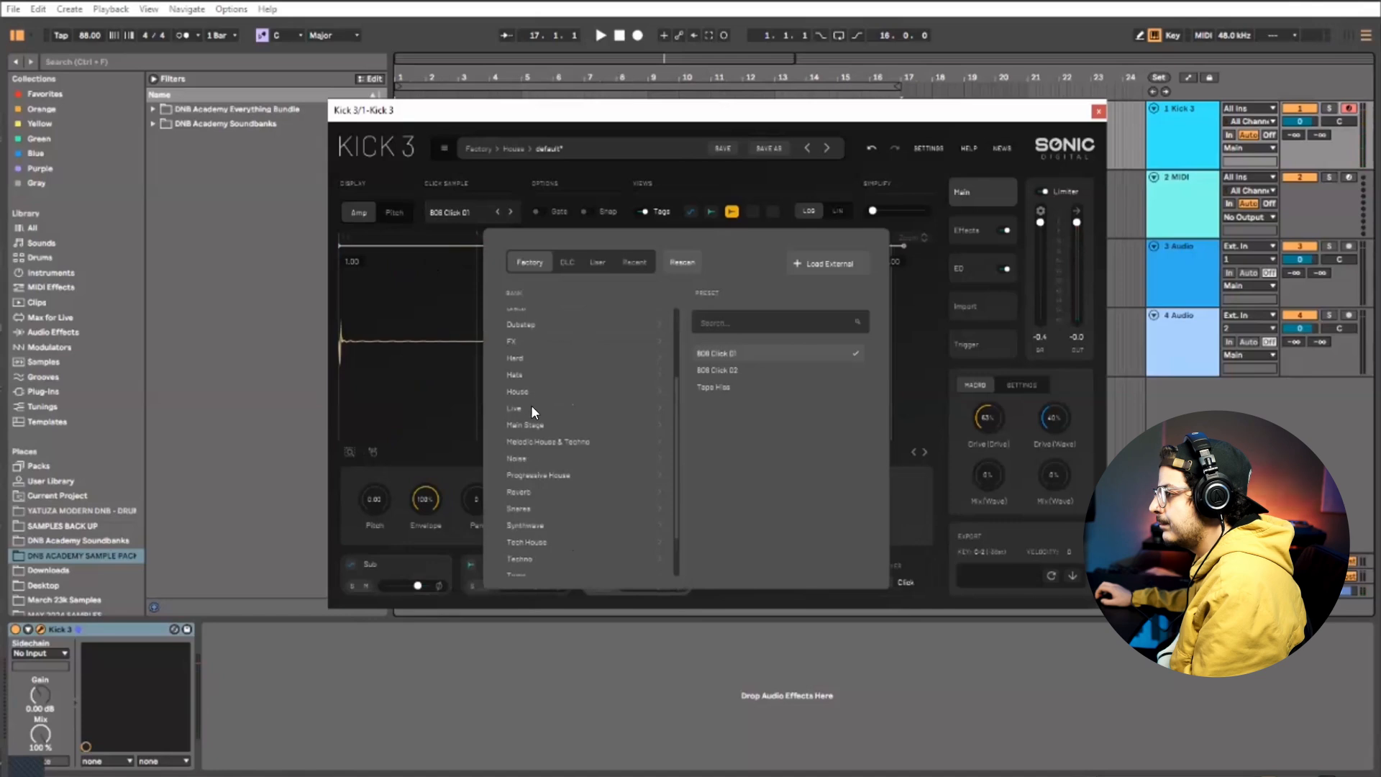
scroll(527, 361, down, 1)
scroll(540, 374, down, 1)
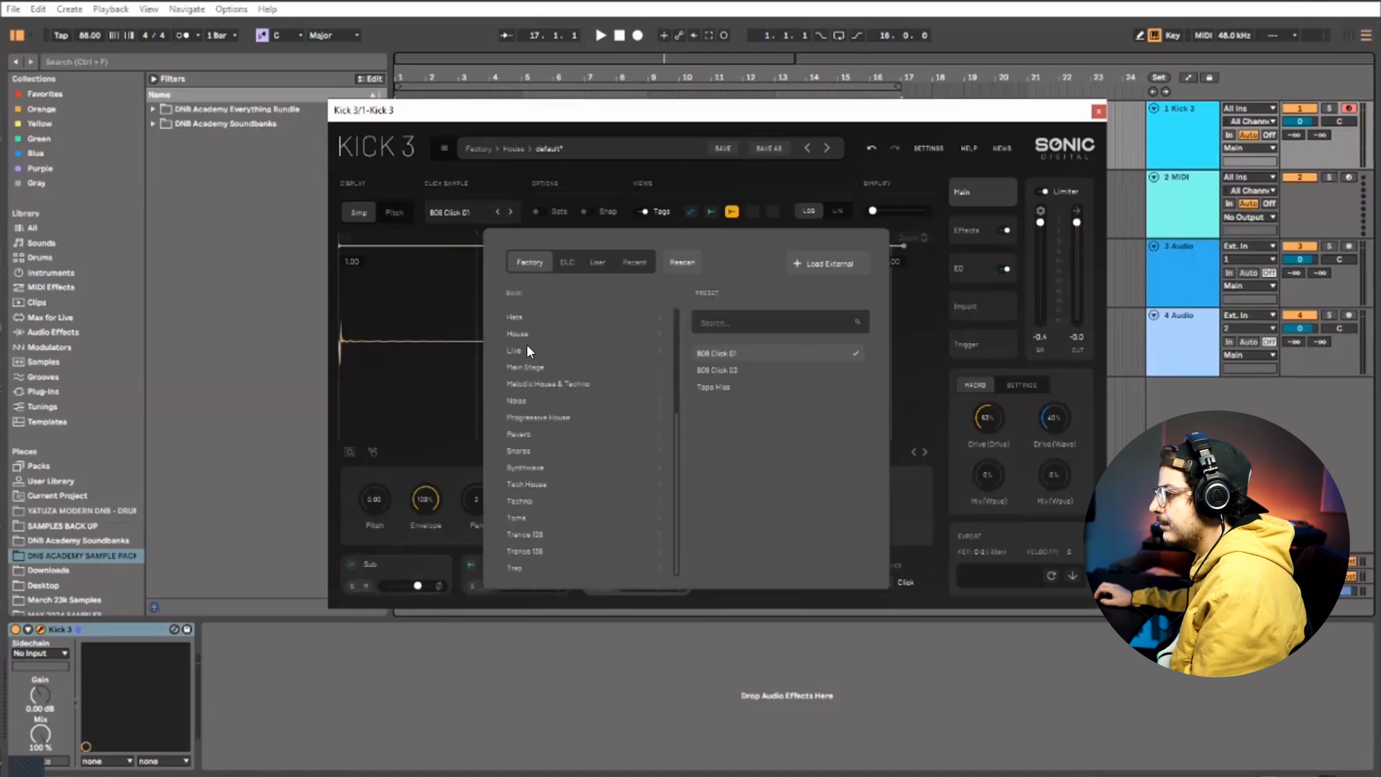
click(525, 403)
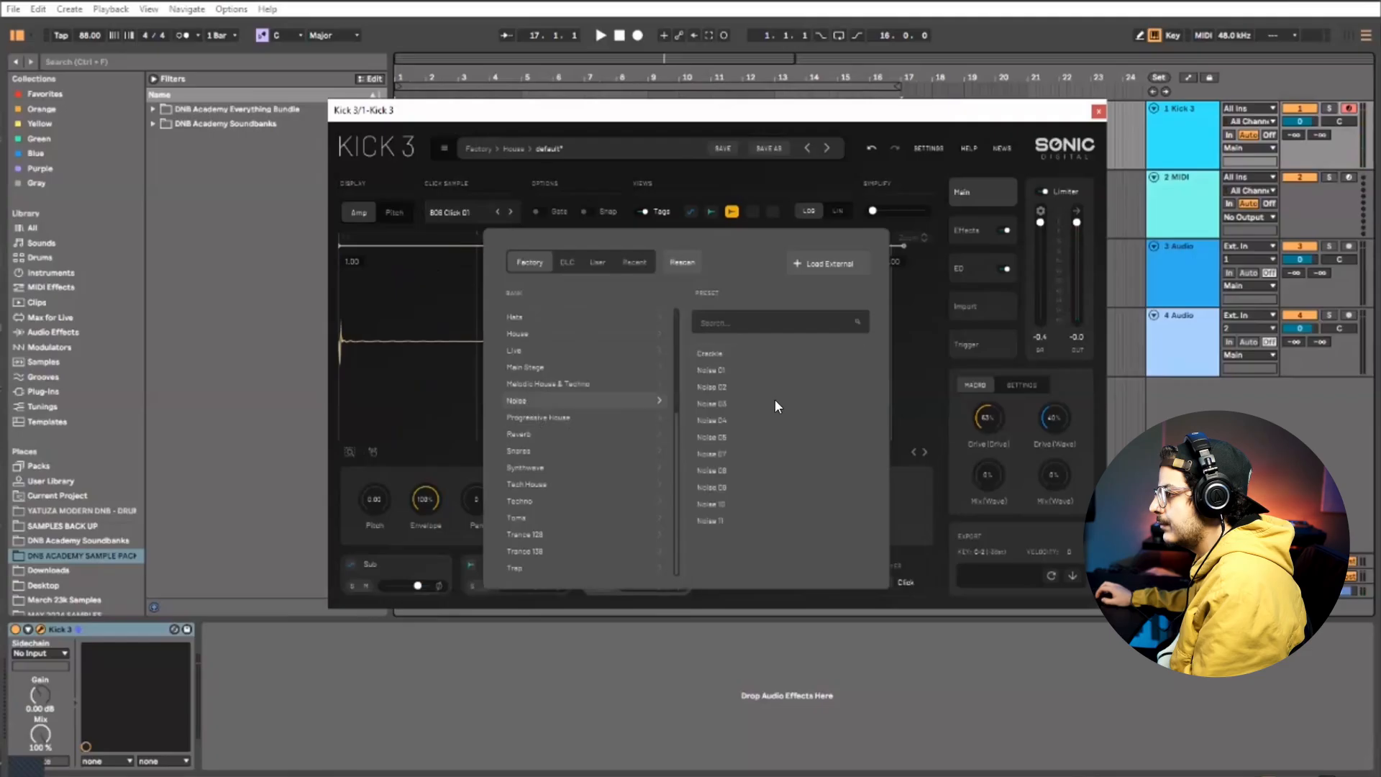
click(774, 401)
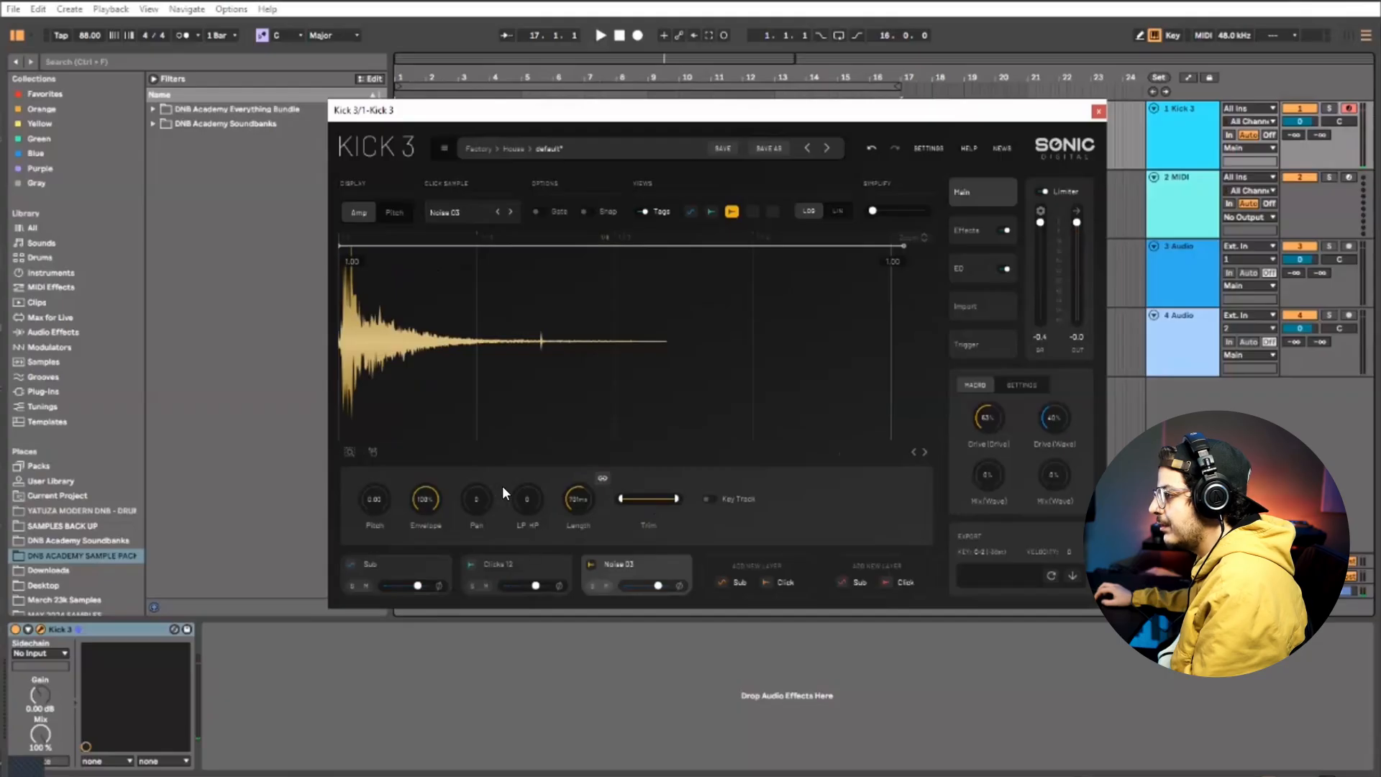
Lengthen the noise layer to about 1.25 s, add an early amplitude point at about 0.63, and set the envelope's start and end to 0.00
drag(582, 503, 728, 481)
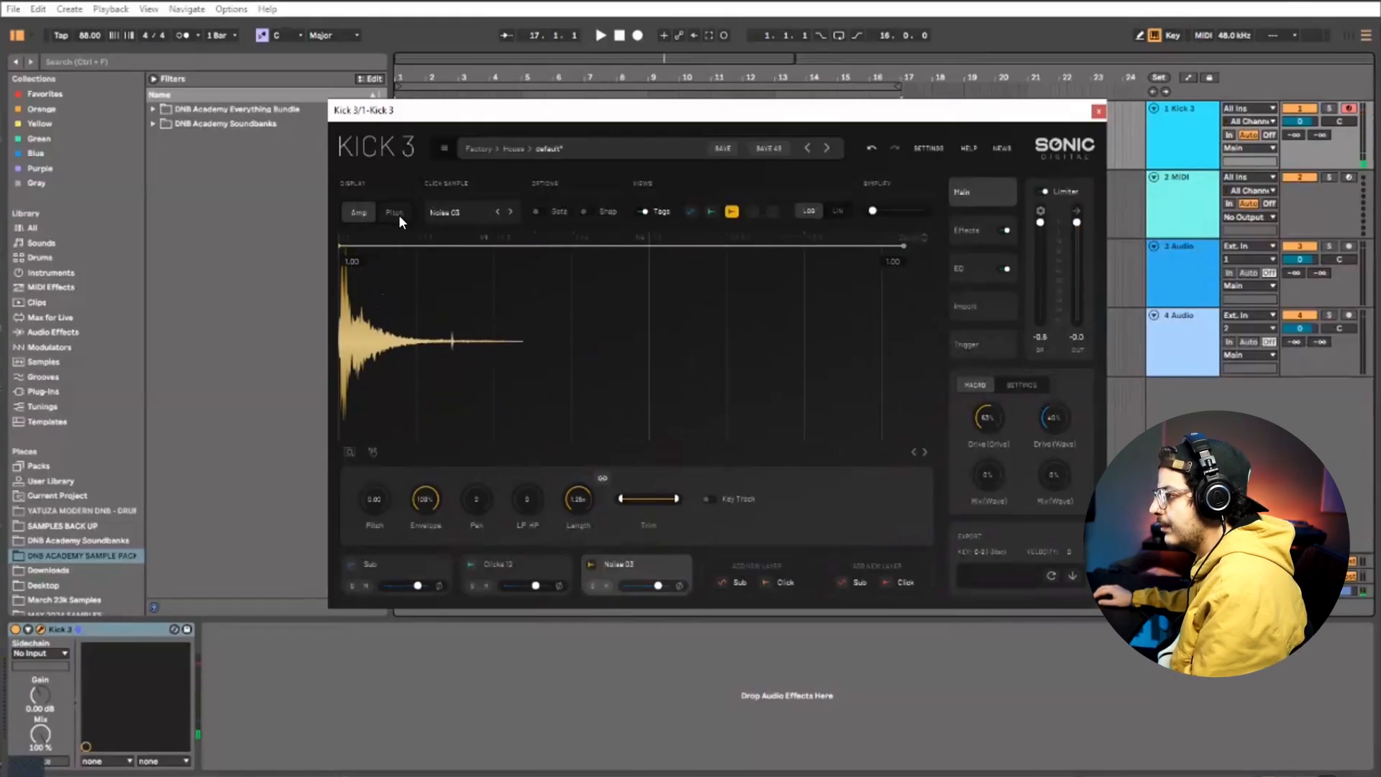
drag(364, 245, 392, 316)
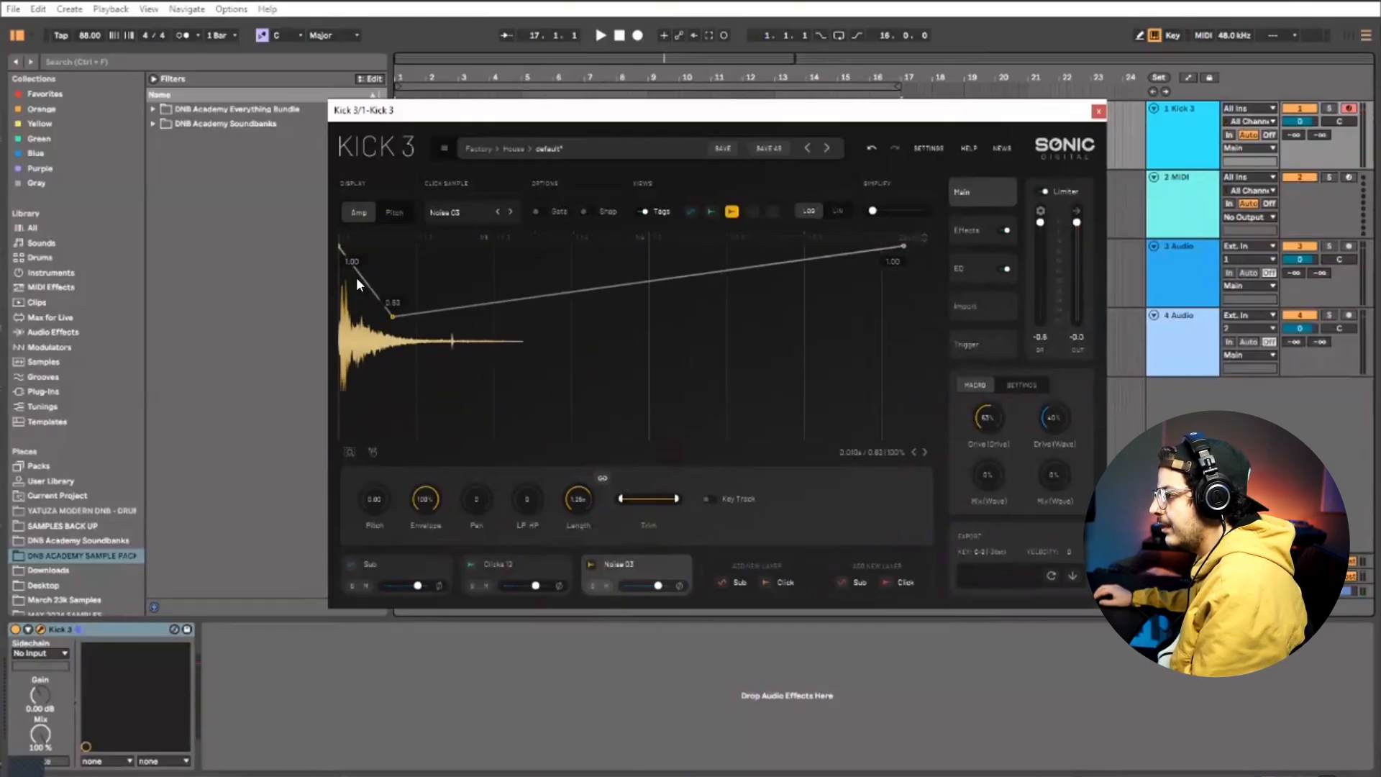
drag(335, 243, 330, 463)
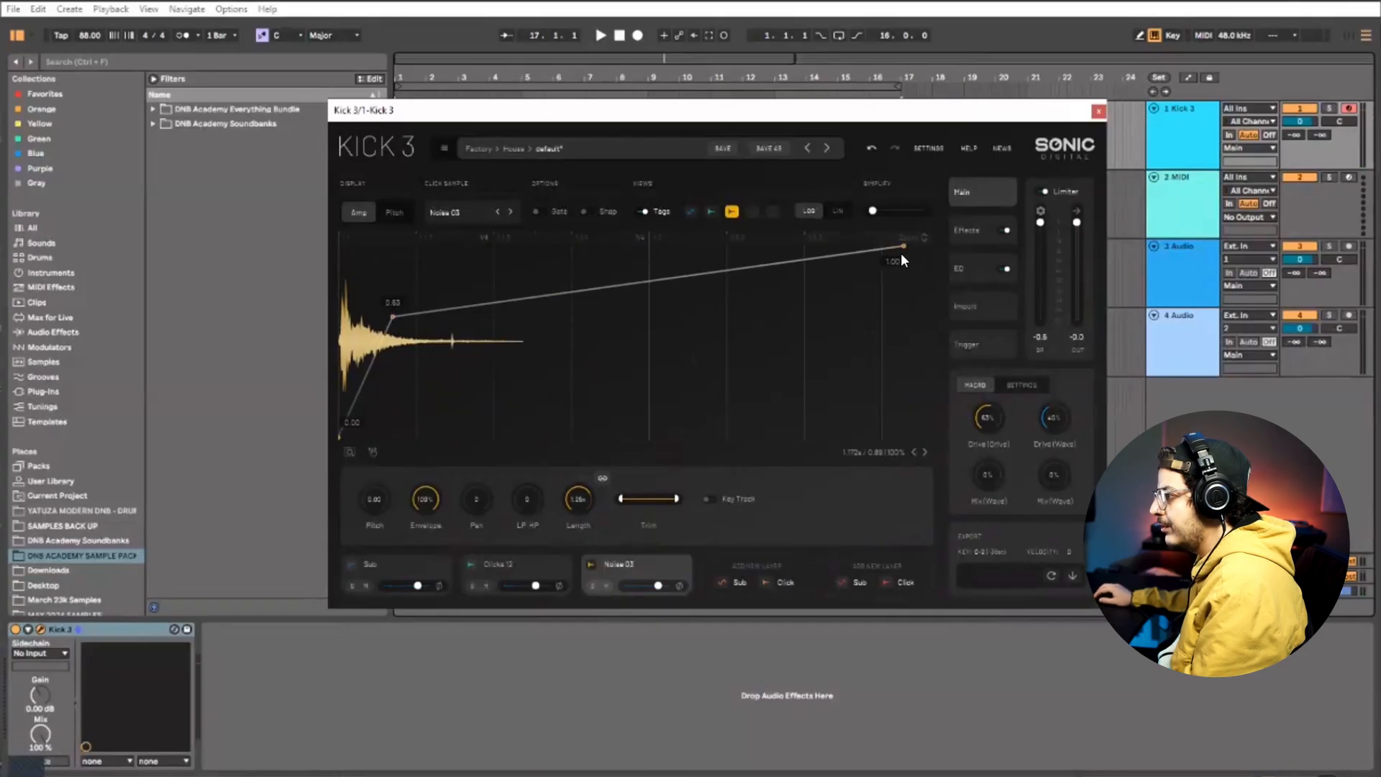
drag(903, 246, 902, 520)
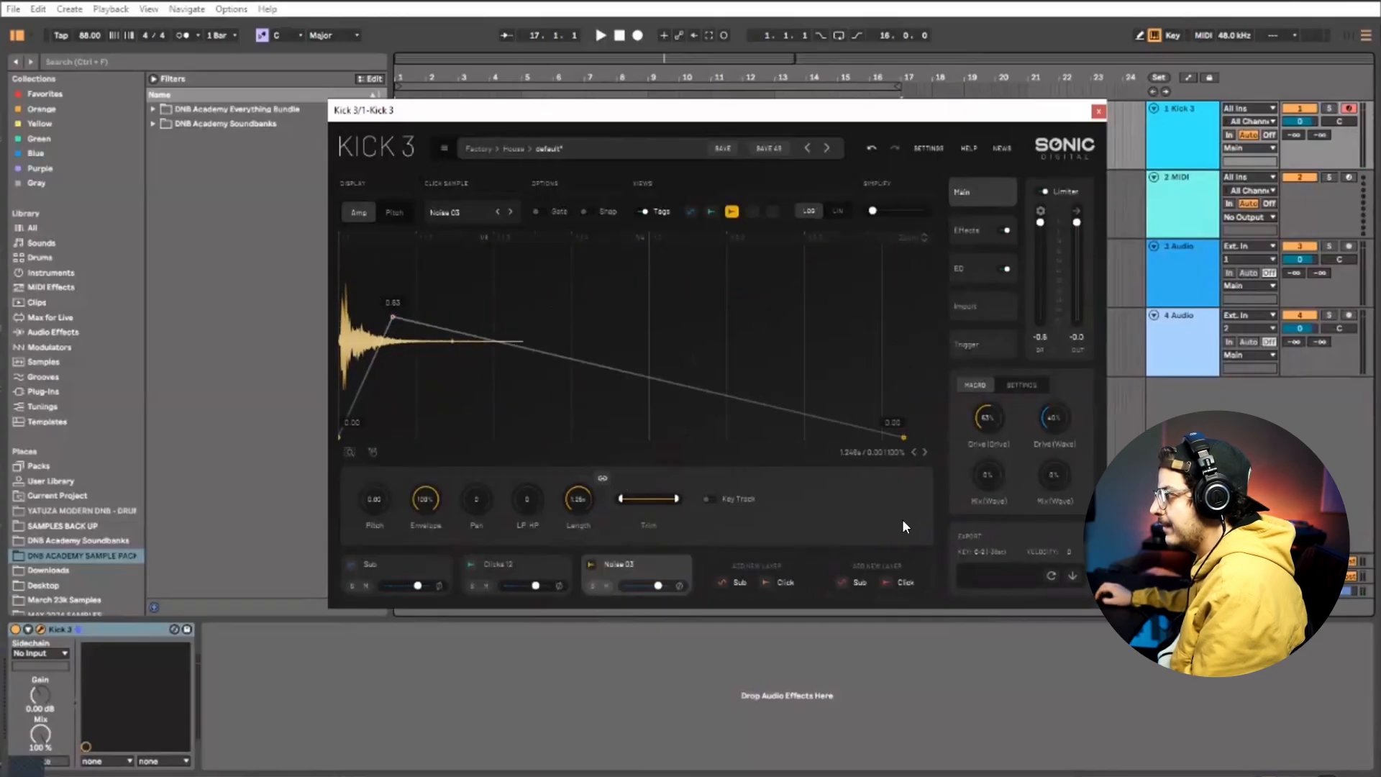
Add a 0.00 point midway in the noise amplitude envelope, curve the decay inward, and move the peak earlier to about 0.65
double_click(565, 428)
drag(565, 427, 627, 494)
drag(581, 413, 584, 459)
drag(391, 315, 370, 312)
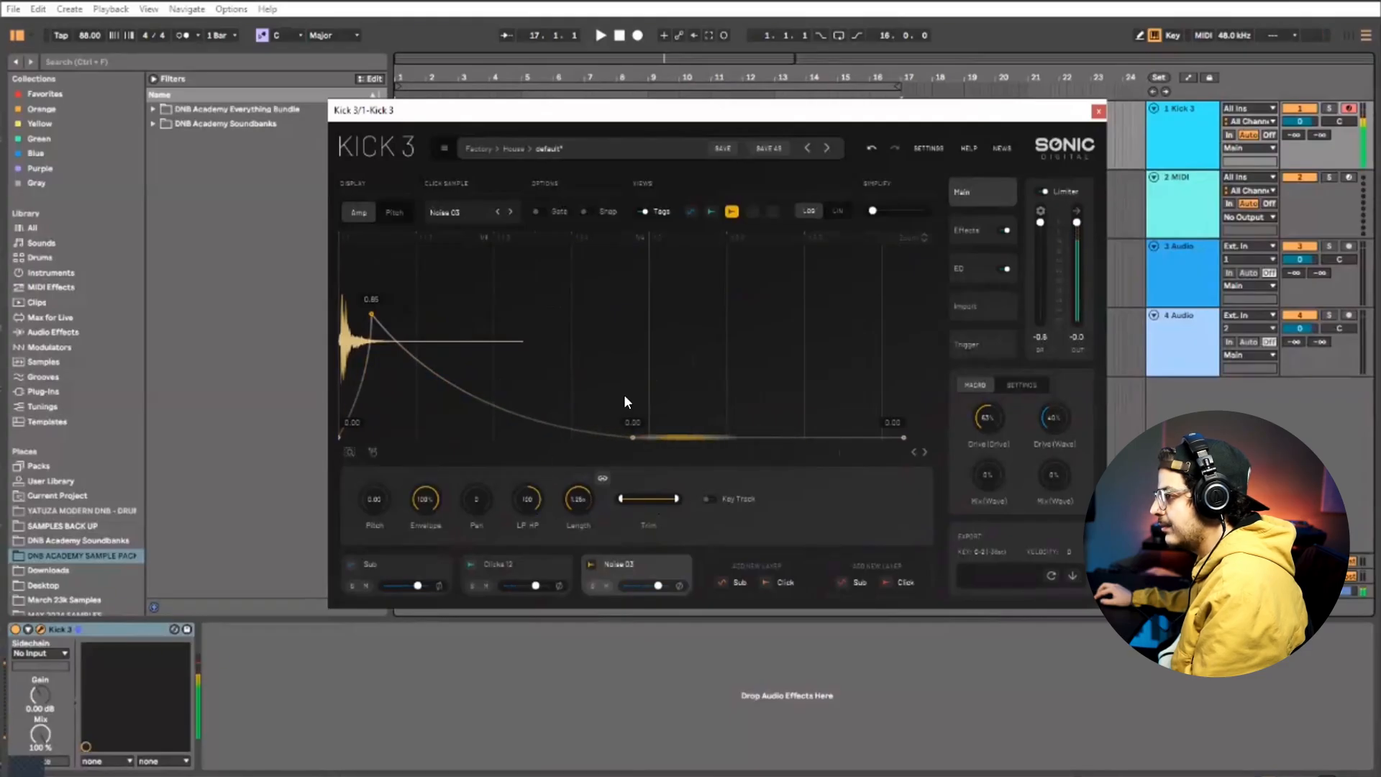
Switch the noise layer to Noise 04, lower its amplitude peak to about 0.45, and adjust where the decay ends
click(511, 212)
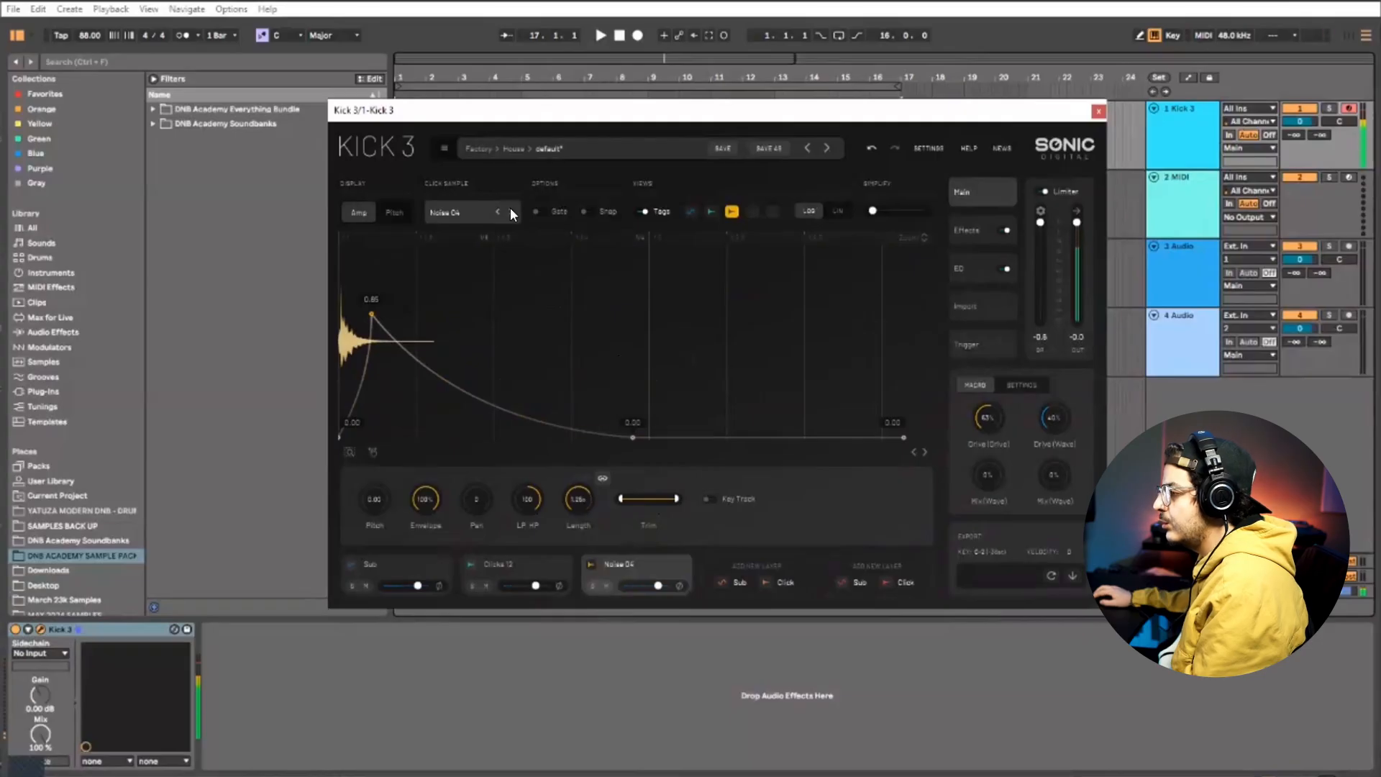
drag(633, 436, 602, 464)
drag(367, 310, 366, 351)
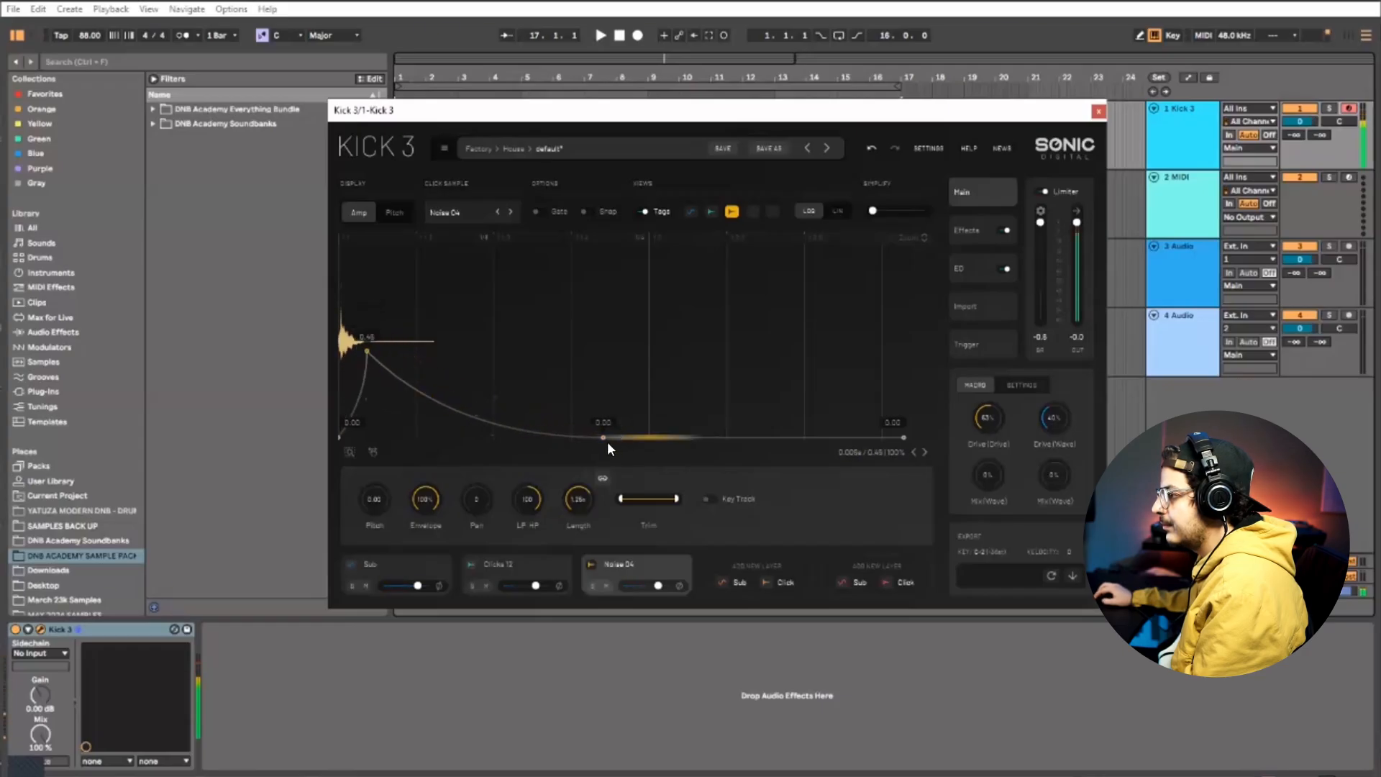
mouse_move(603, 438)
mouse_down()
mouse_move(439, 464)
mouse_move(608, 464)
mouse_up()
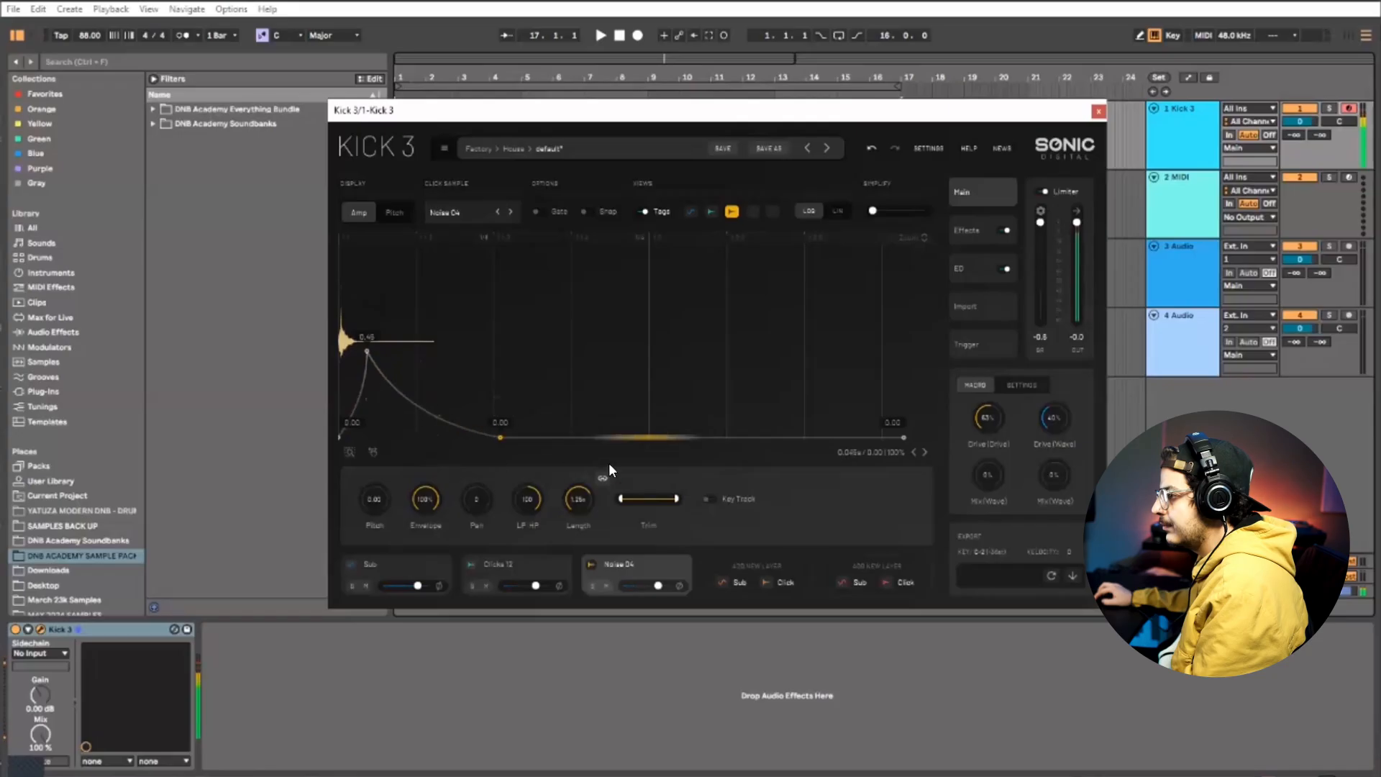
Switch the noise layer to Noise 07 and move its decay's 0.00 point slightly earlier
click(511, 213)
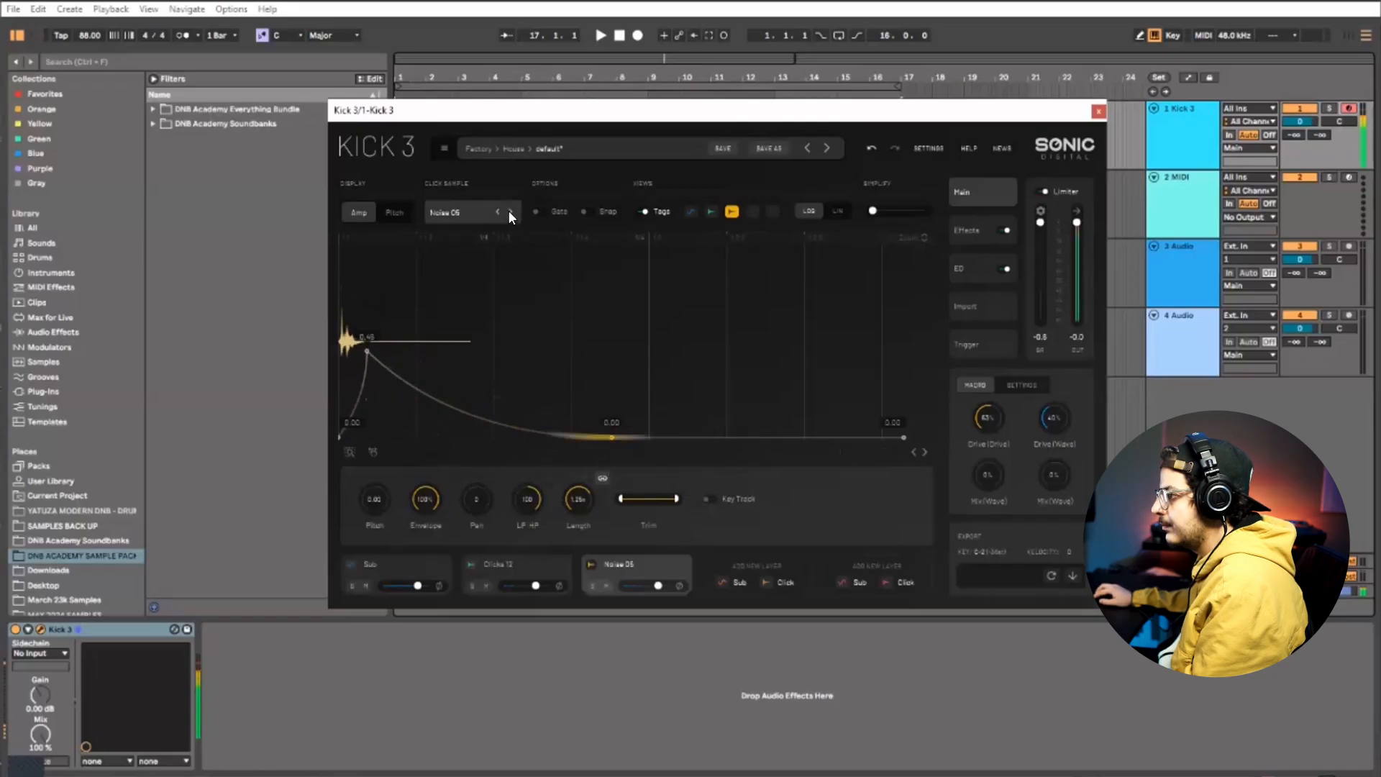
click(511, 212)
click(511, 212)
drag(612, 438, 603, 439)
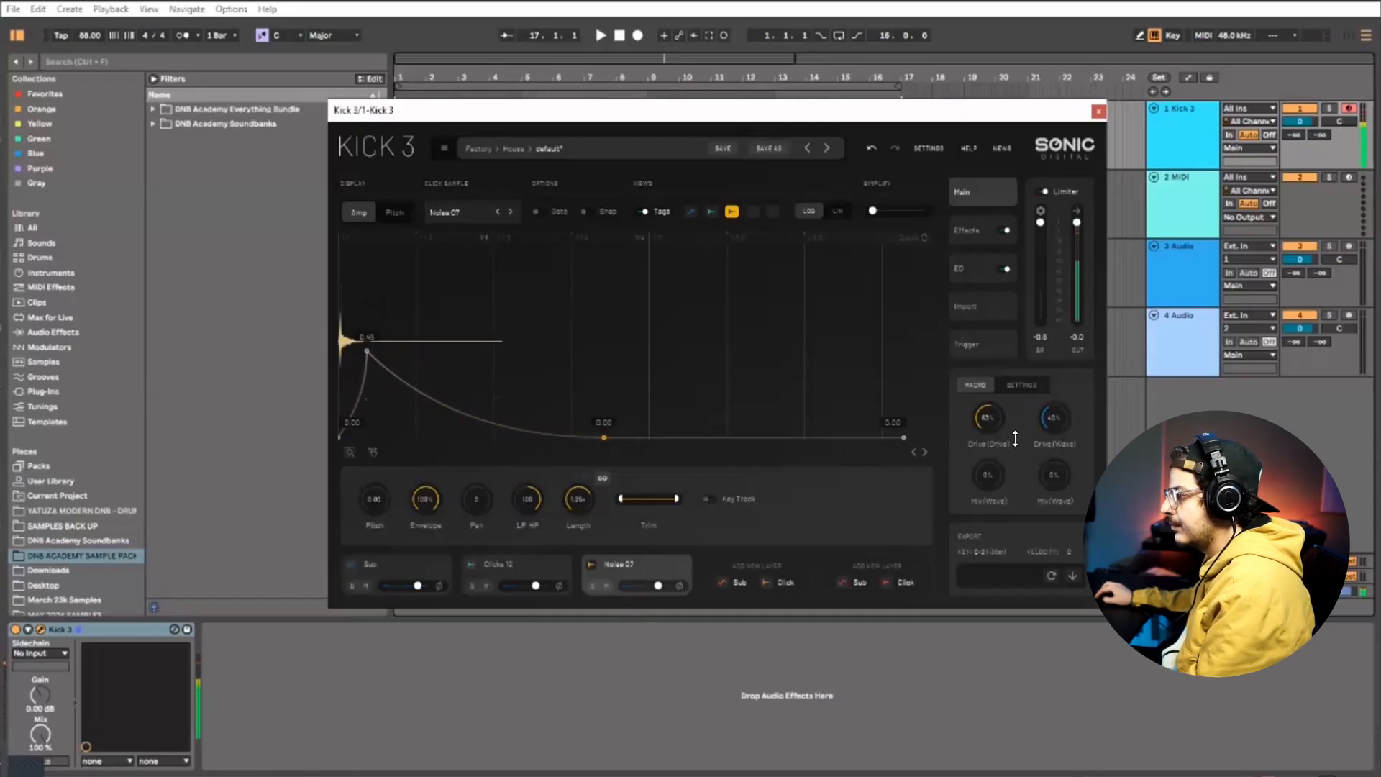
Set the Mix (Wave) macro for the click layer's Wave effect to 47%
drag(1064, 474, 1106, 372)
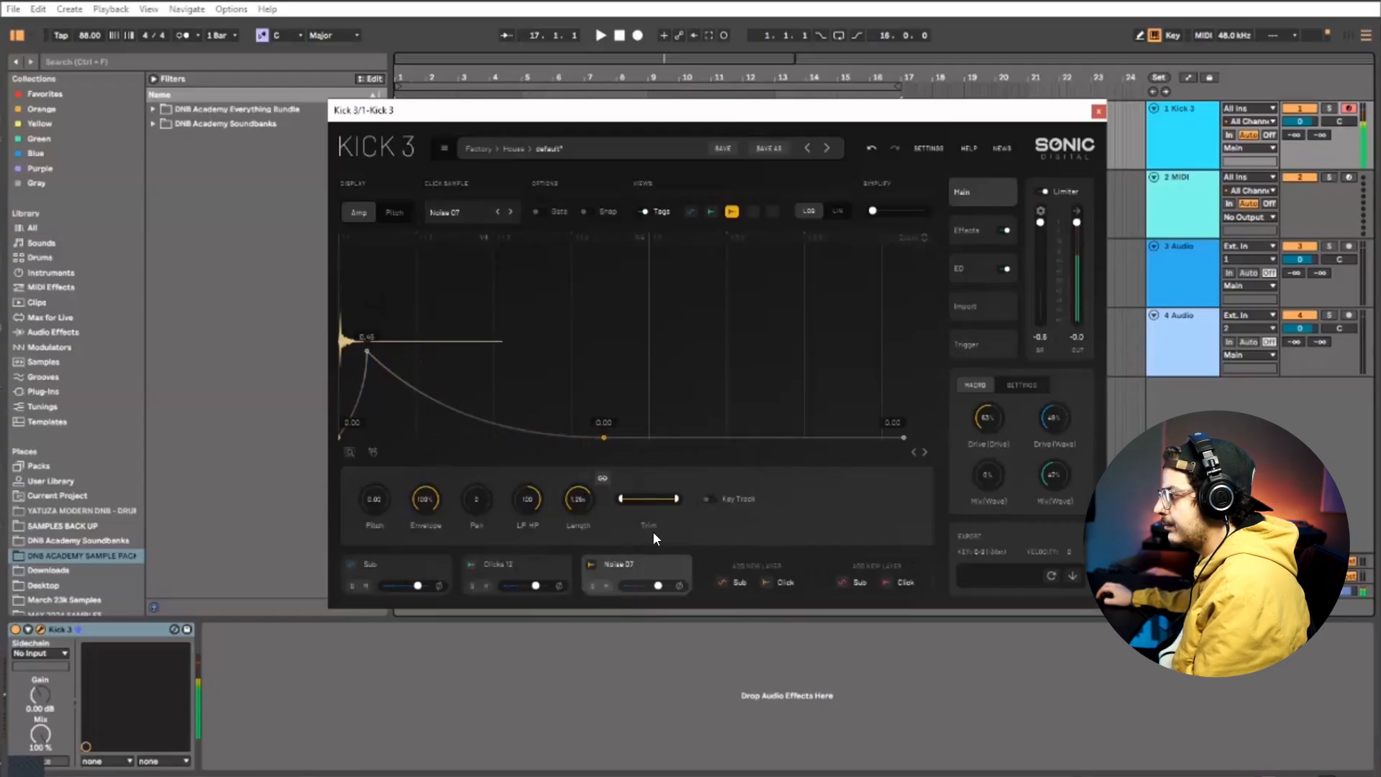
Try the Sub layer at a pitch of about -4, restore it to 0.00, and try out its harmonics amount
click(382, 564)
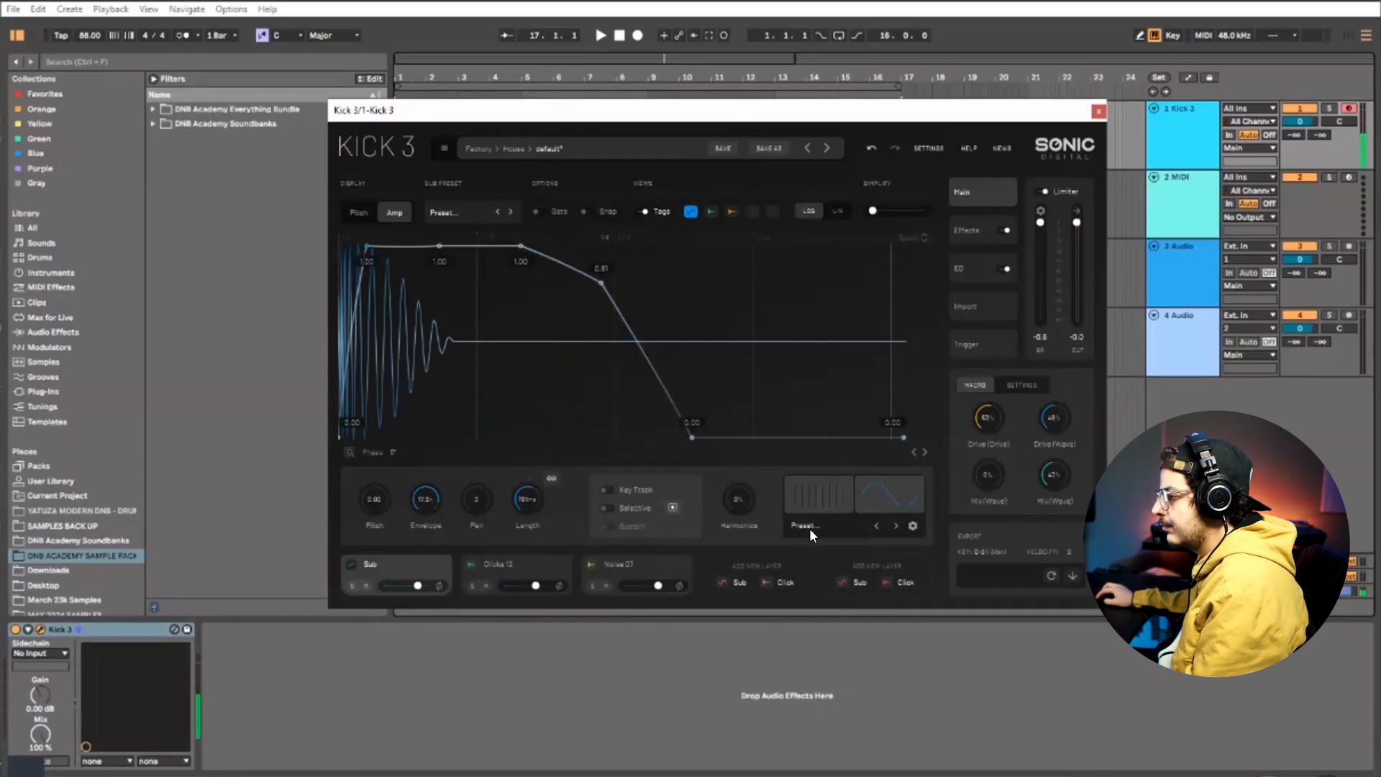
drag(379, 500, 382, 528)
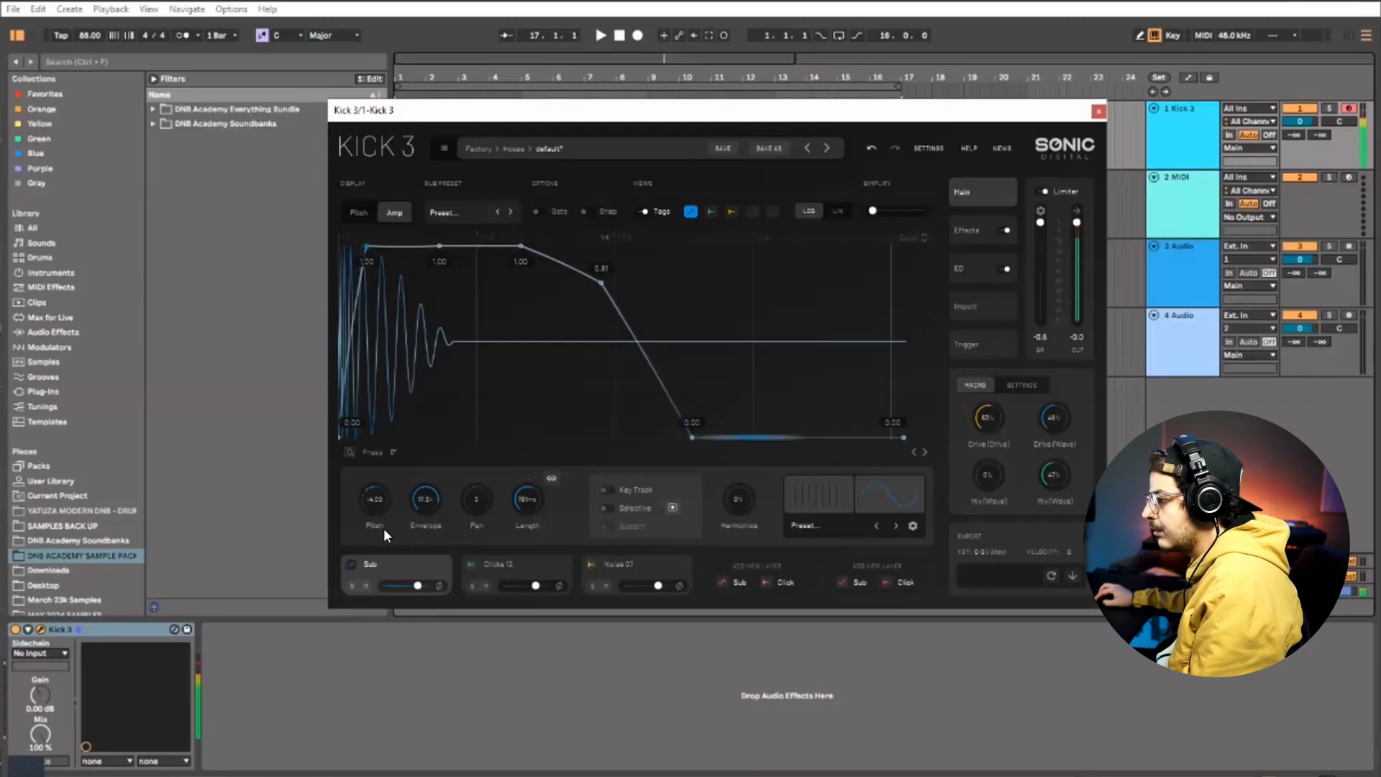
drag(391, 525, 402, 499)
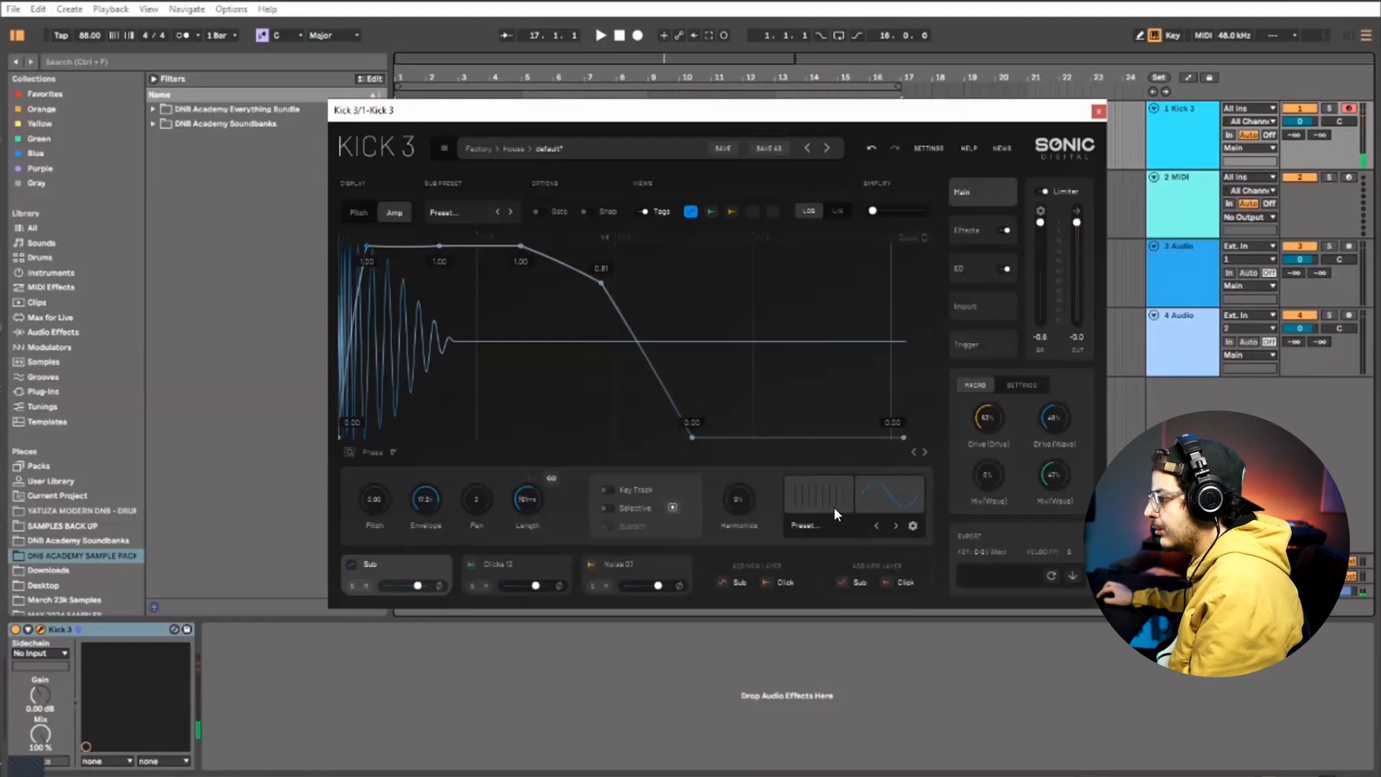
mouse_move(739, 495)
mouse_down()
mouse_move(753, 479)
mouse_move(753, 500)
mouse_up()
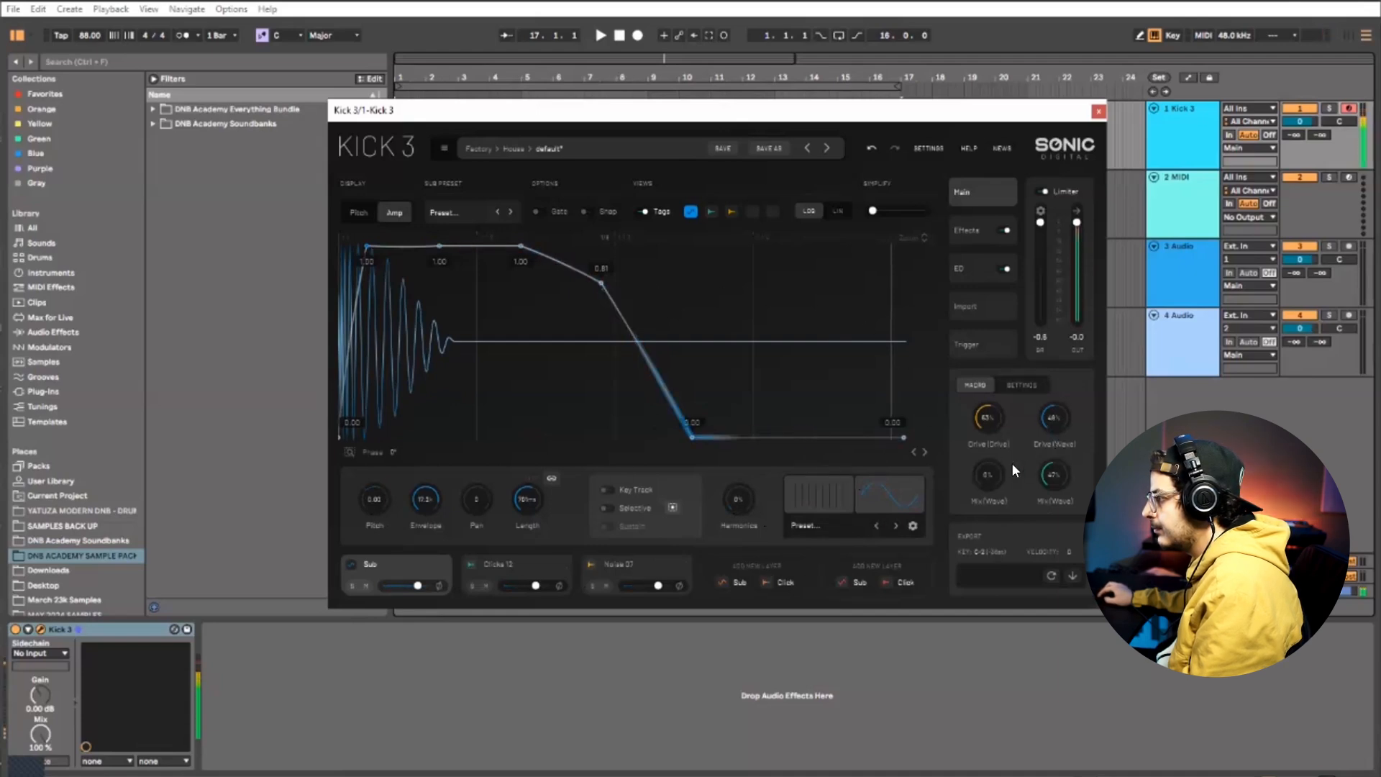
Move the Sub amplitude envelope's decay end slightly earlier, to about 0.14 s at 0.00
drag(690, 436, 688, 436)
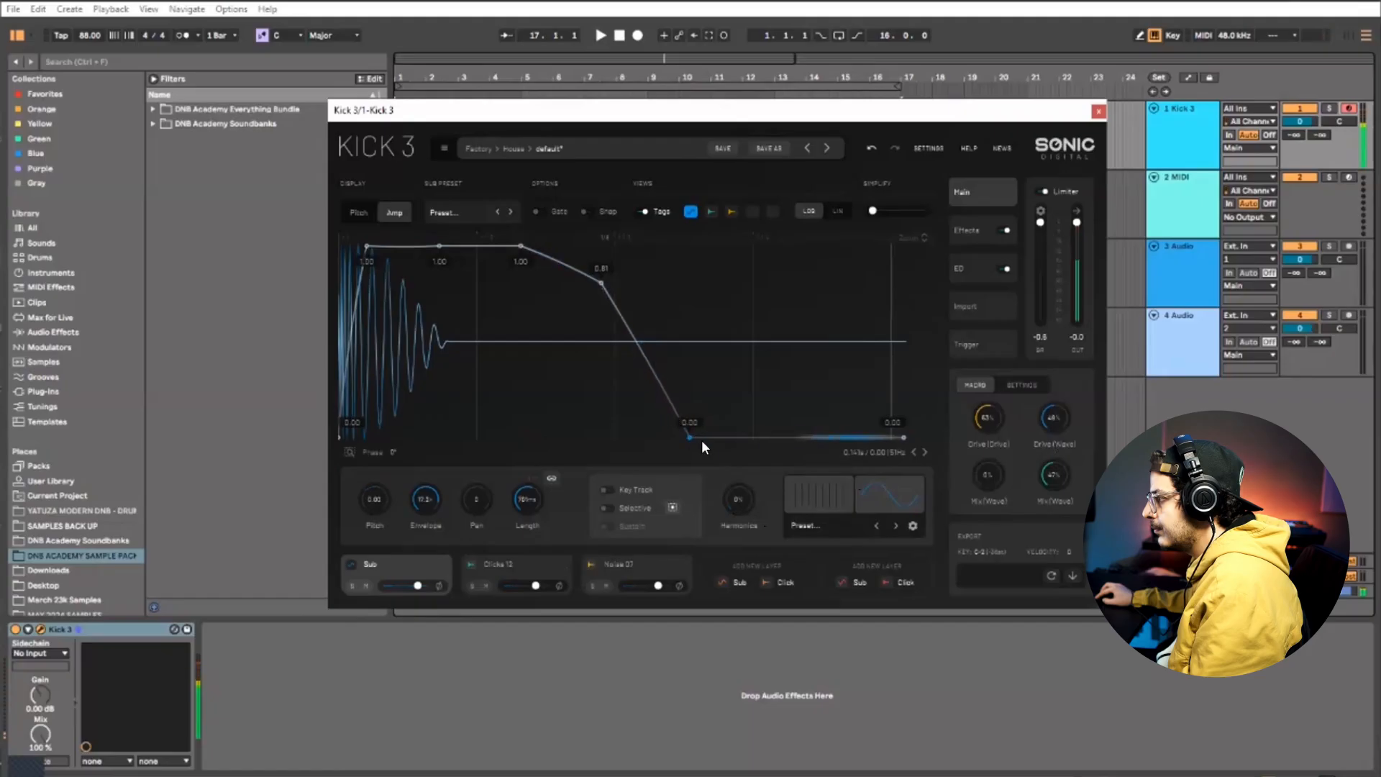
Add a Wave effect to the second slot of Insert 1, below the Sub layer's existing Wave effect
click(983, 223)
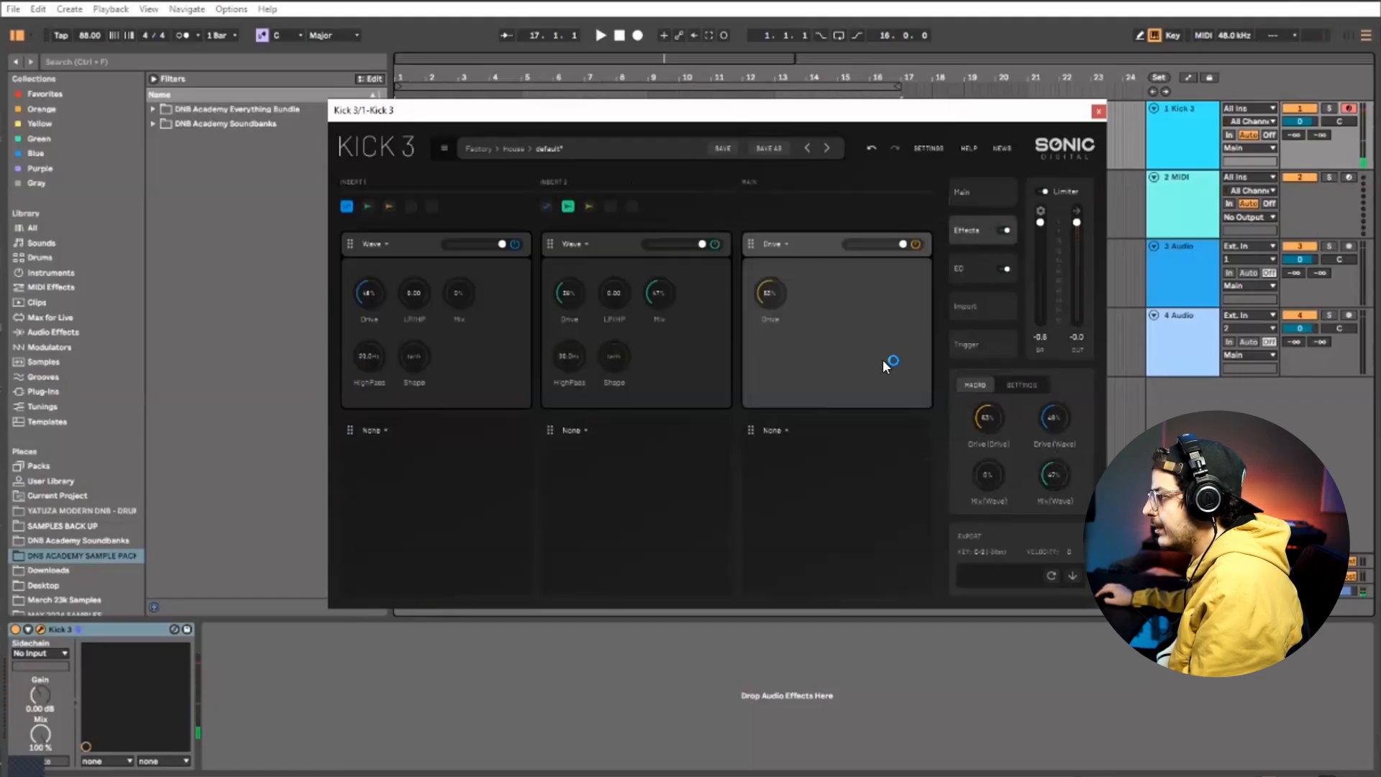
click(377, 430)
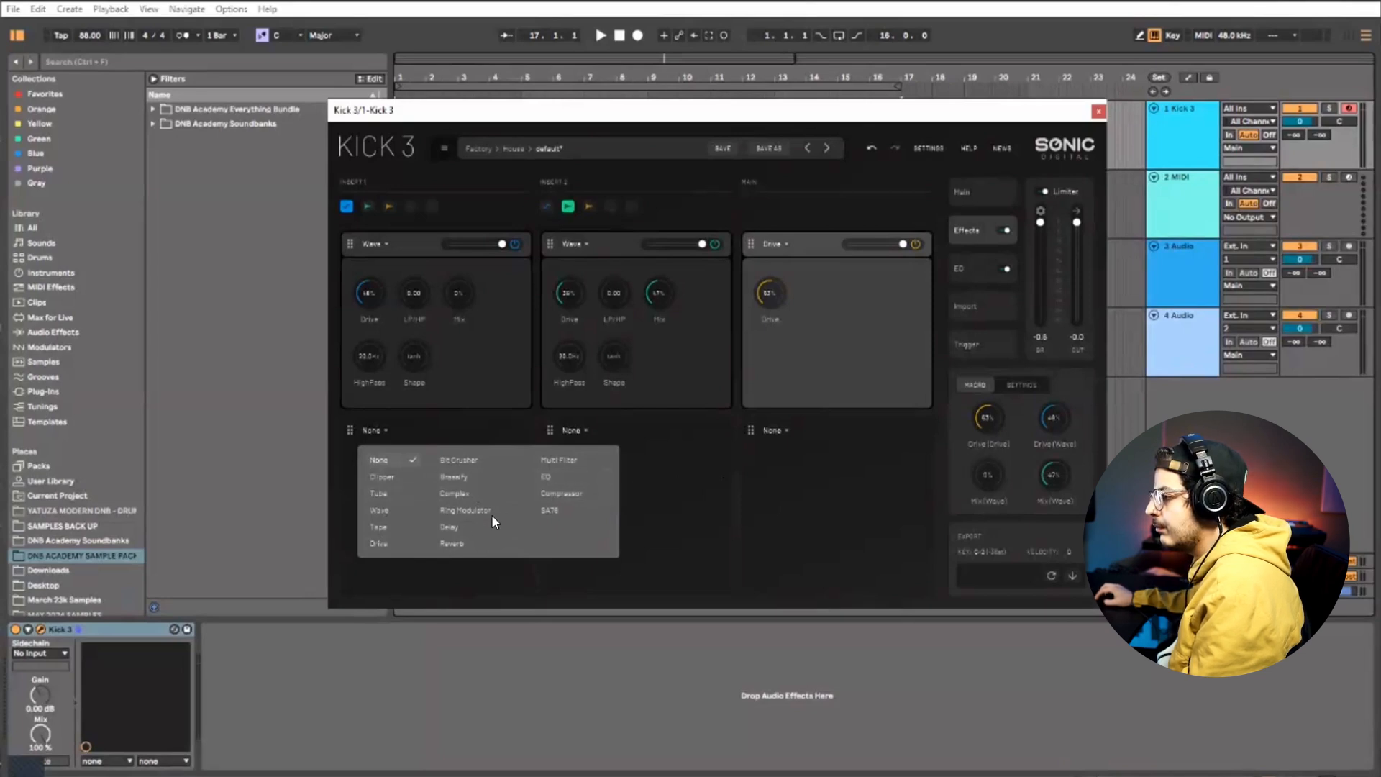
click(715, 489)
click(385, 431)
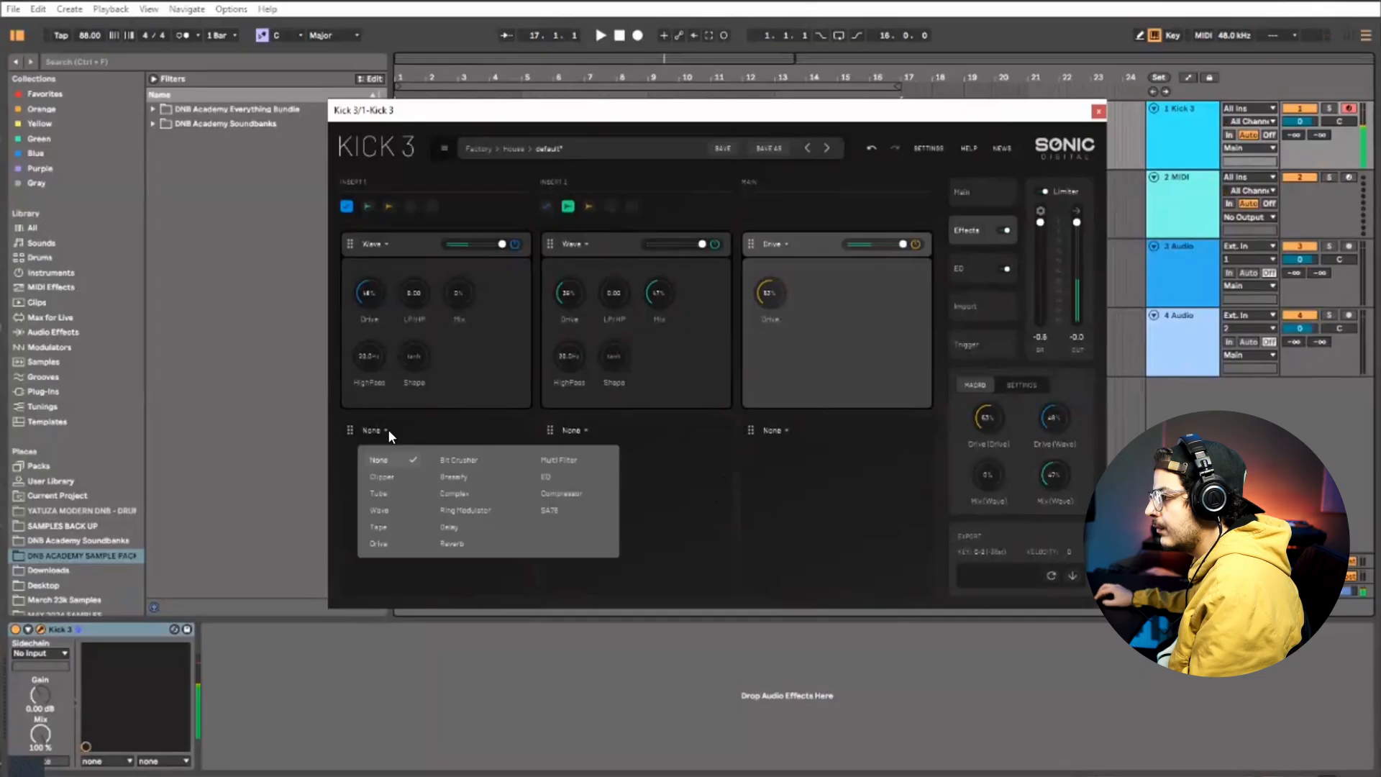
click(379, 510)
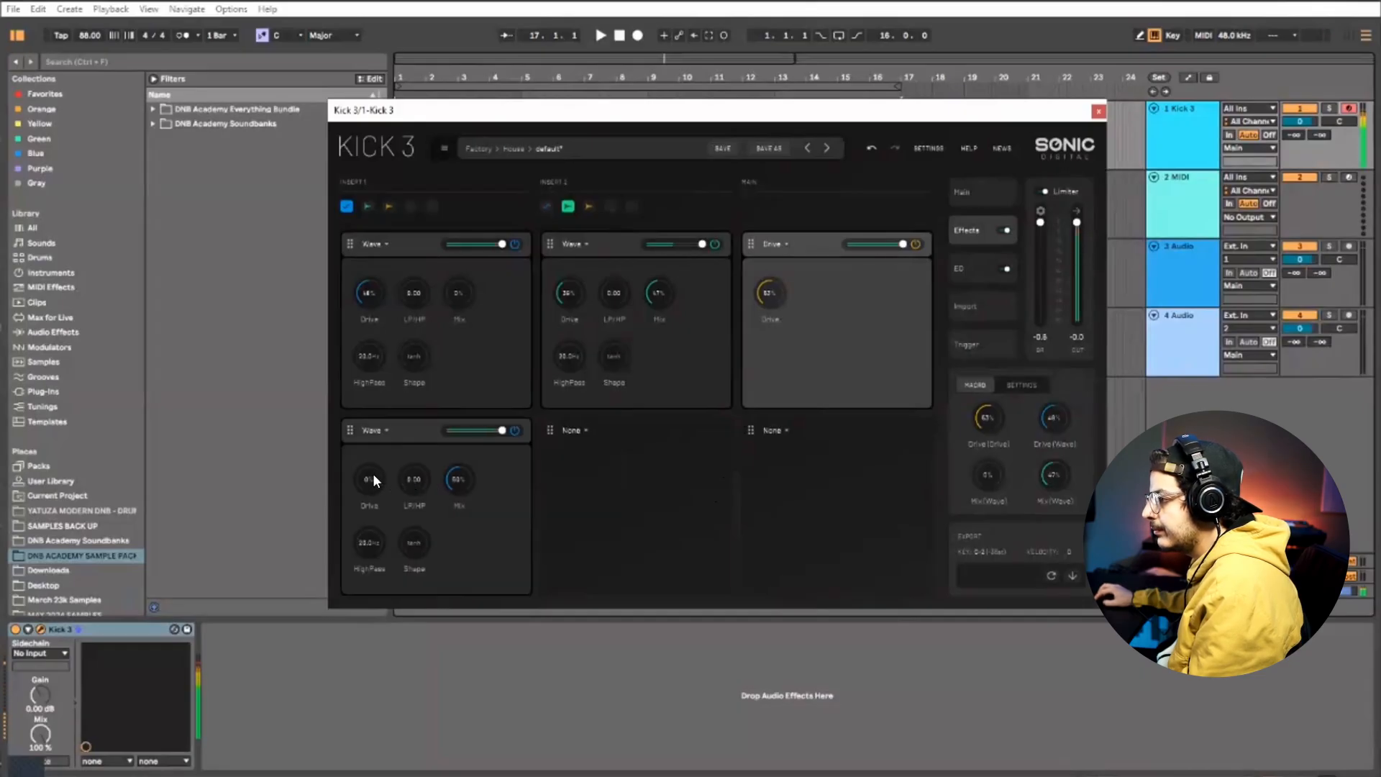
Set the newly added Wave effect's Drive to about 10% and return its LP/HP to 0.00 after trying small offsets
drag(372, 476, 446, 469)
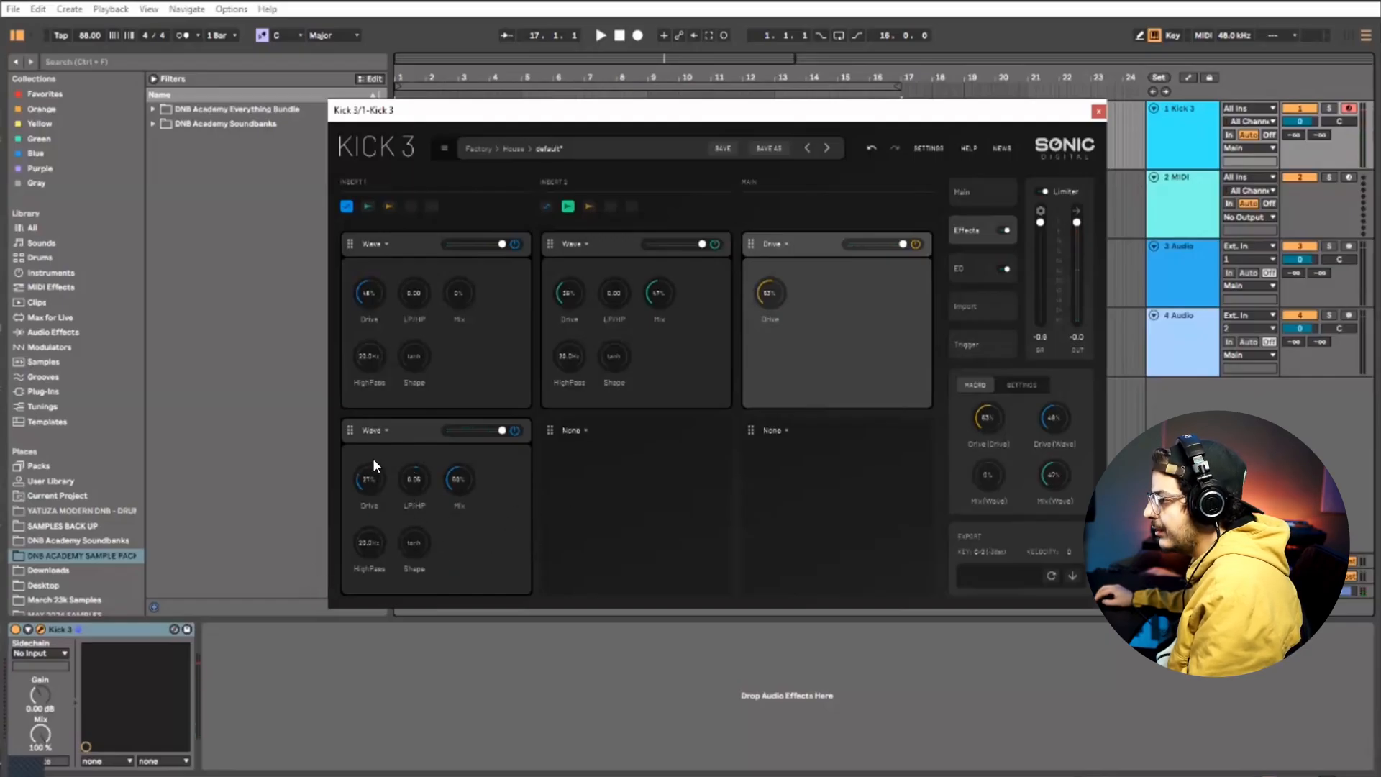
drag(389, 441, 414, 487)
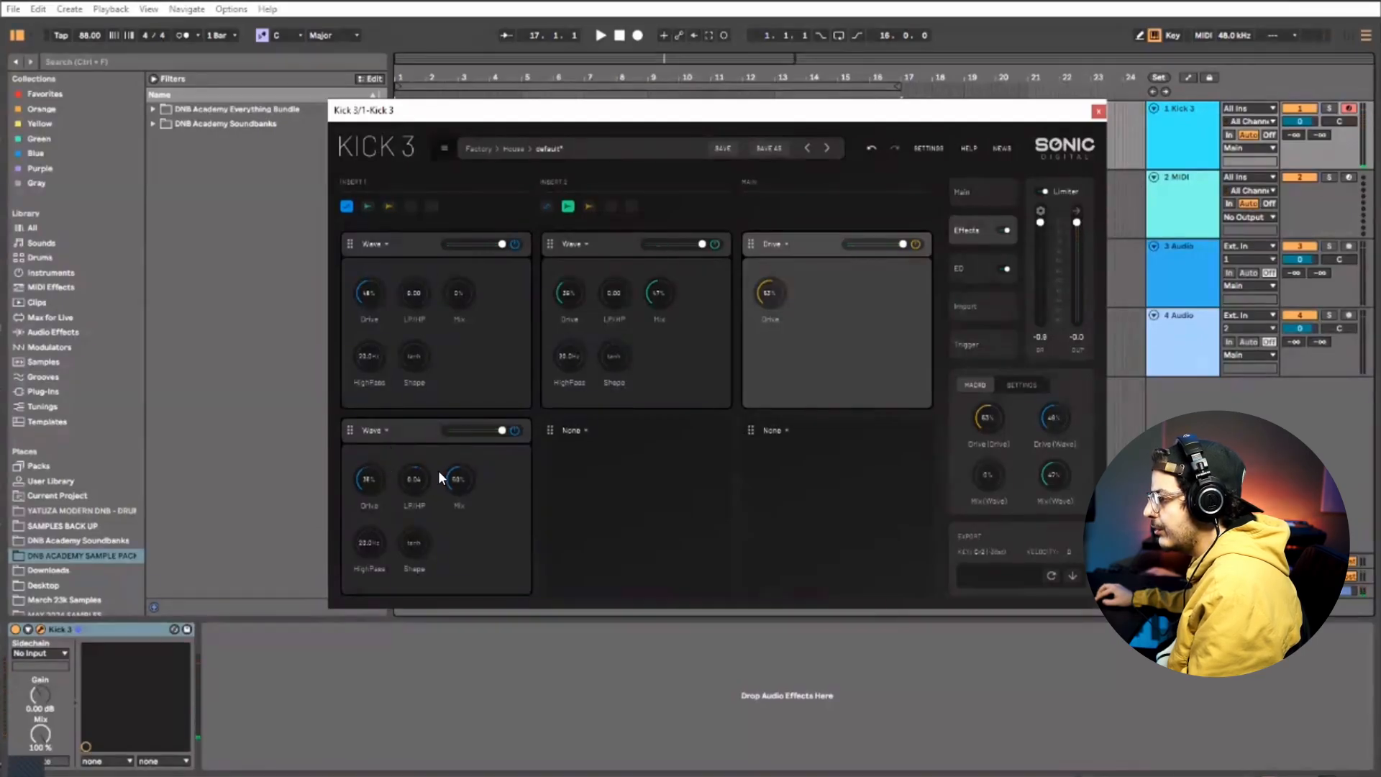
drag(420, 480, 422, 486)
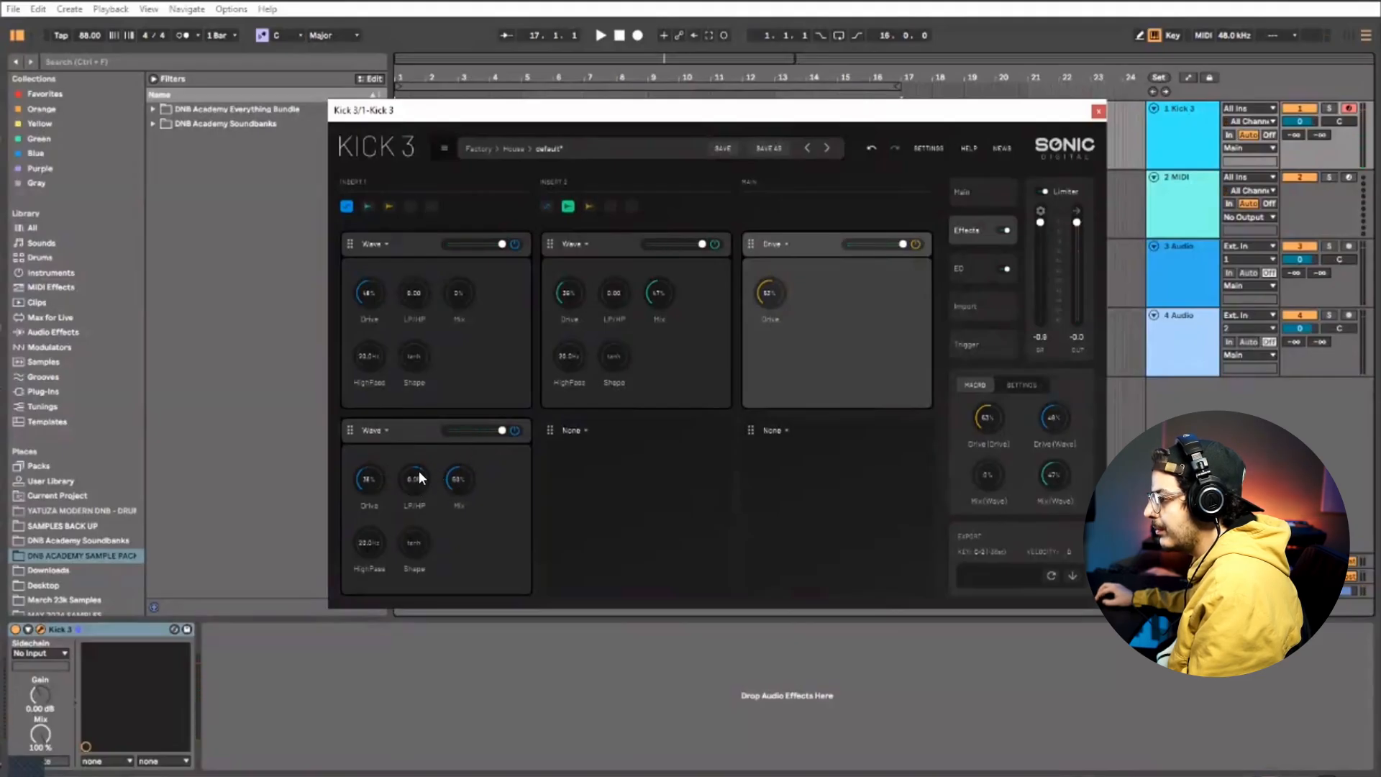
drag(365, 481, 394, 525)
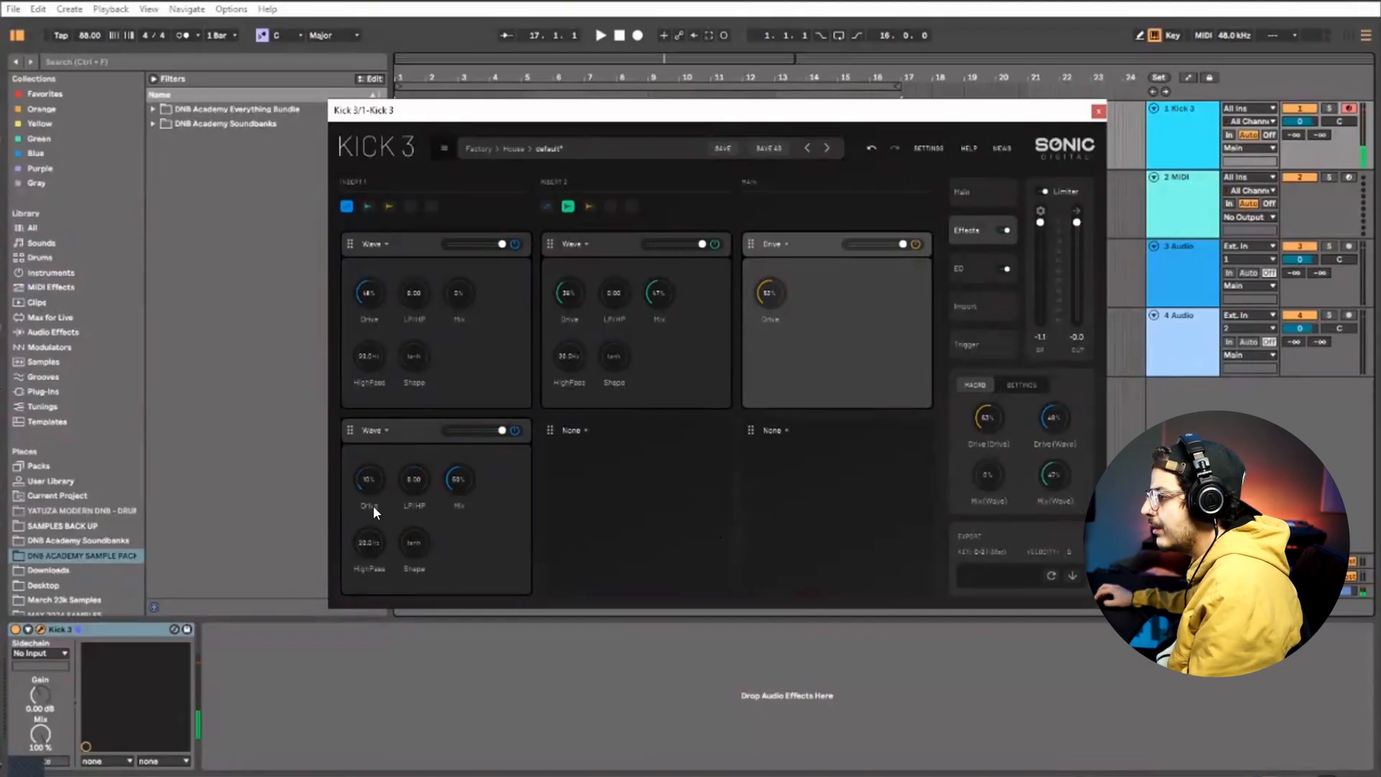
In the Sub amplitude envelope, move the point before the final decay slightly later at 0.84 and fine-tune the decay end at 0.00
click(987, 191)
mouse_move(689, 436)
mouse_down()
mouse_move(665, 442)
mouse_move(709, 443)
mouse_move(641, 456)
mouse_move(694, 461)
mouse_up()
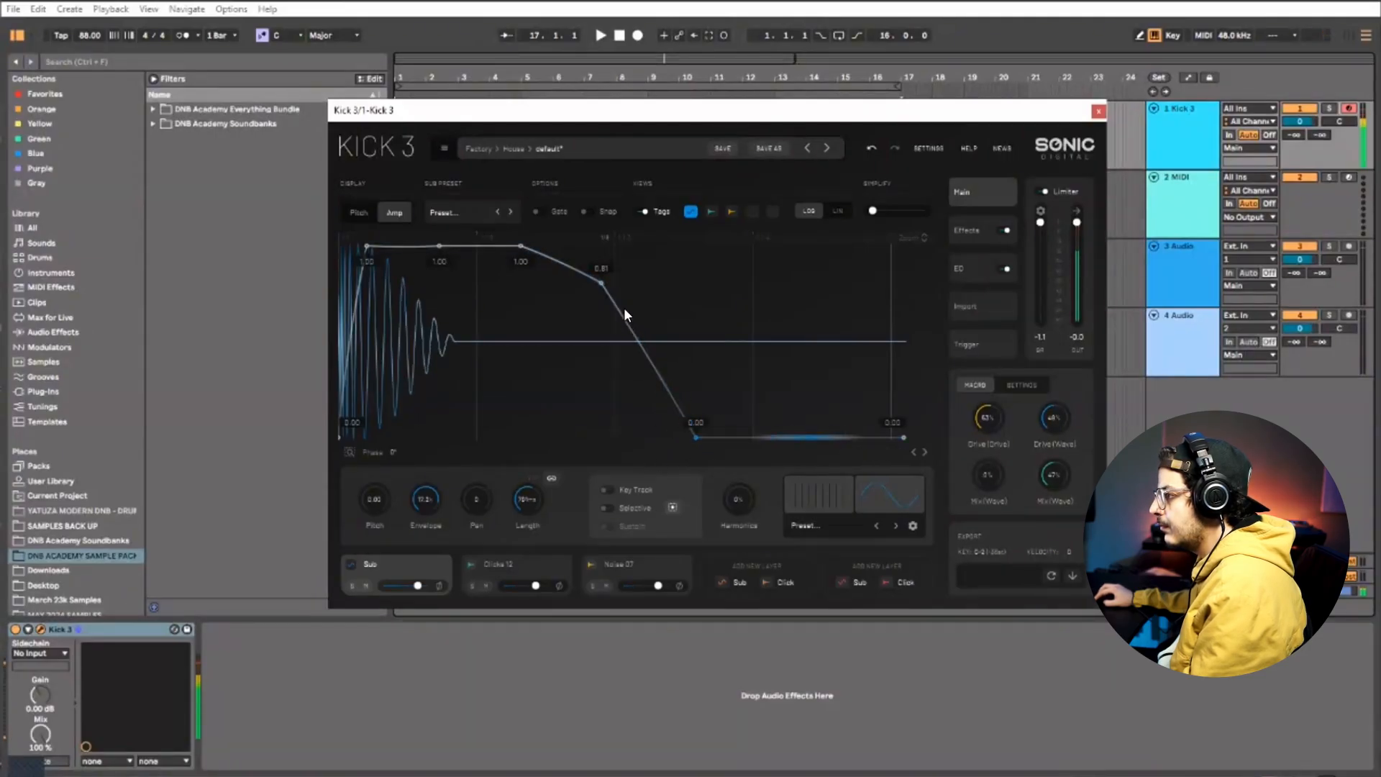
drag(602, 282, 609, 276)
drag(696, 436, 690, 437)
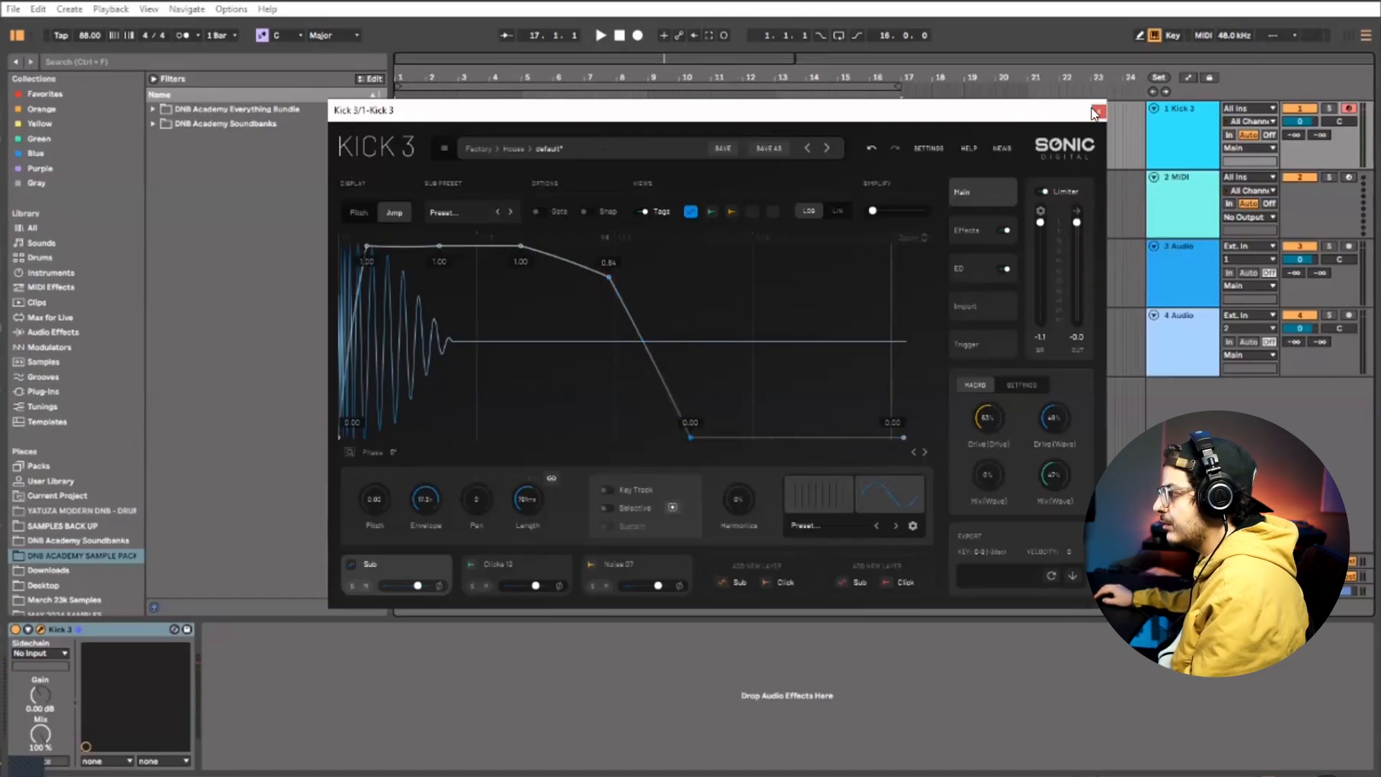
Hide the Kick 3 window and set the arrangement's fixed grid to 2 Bars
key(ctrl+alt+p)
right_click(511, 148)
click(520, 135)
click(524, 137)
right_click(528, 139)
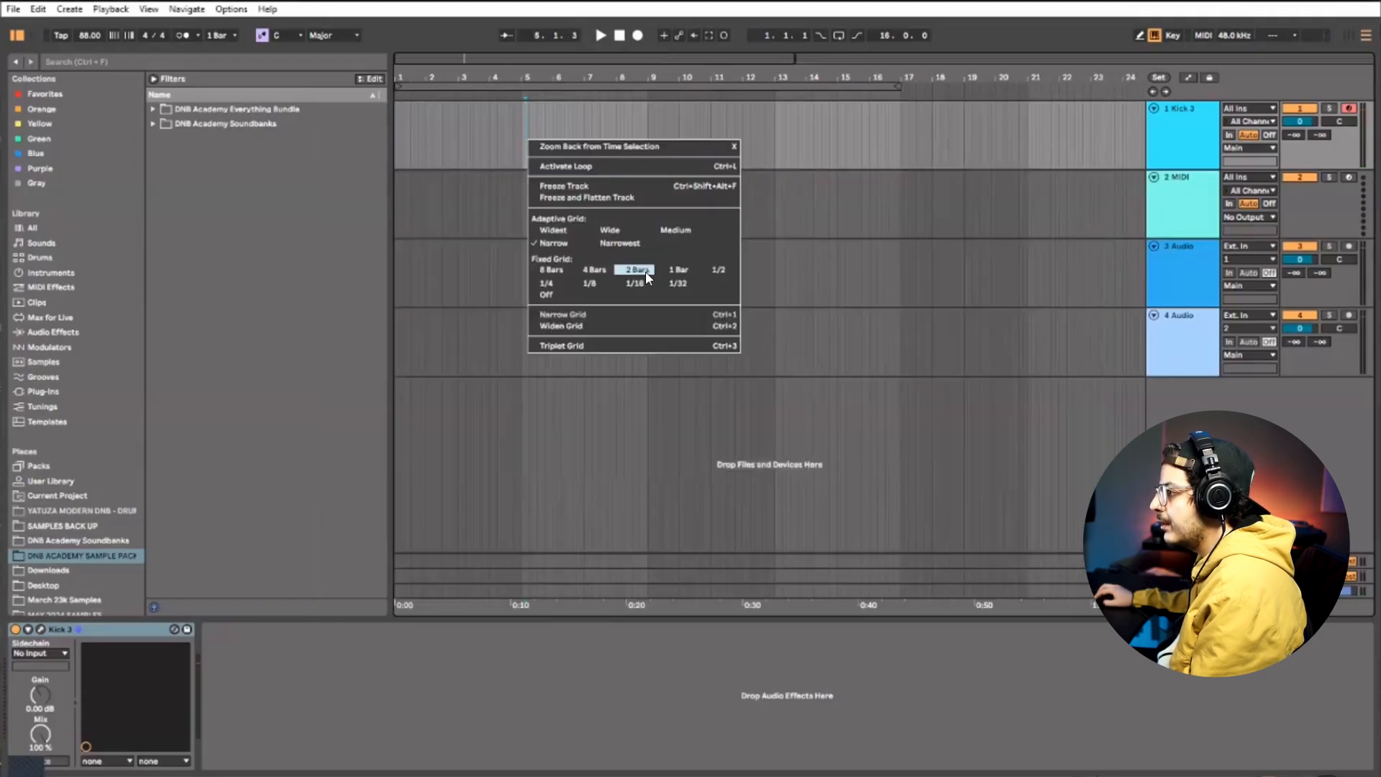
click(636, 270)
Create a four-bar MIDI clip from bar 1 on the Kick 3 track and add a 1/16 note at its start
drag(527, 119, 371, 131)
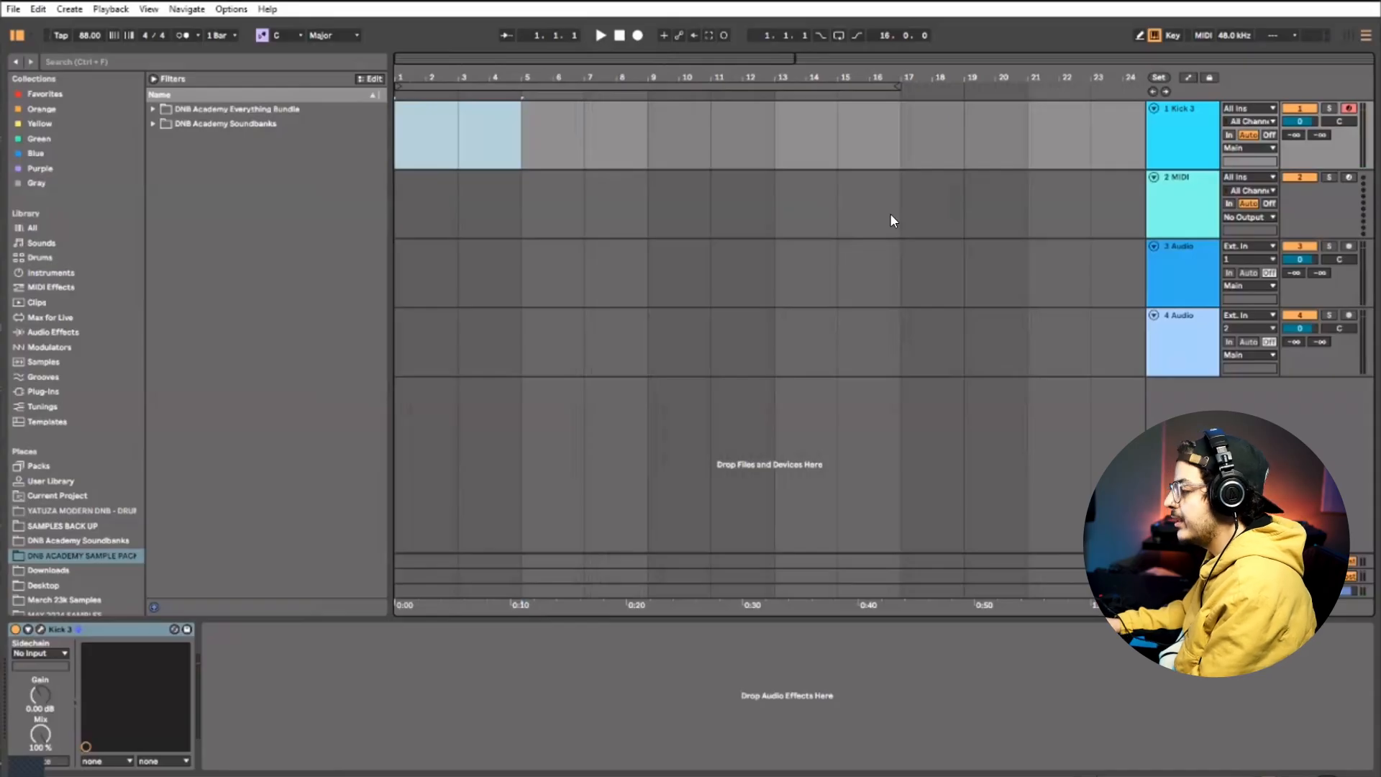
key(ctrl+shift+m)
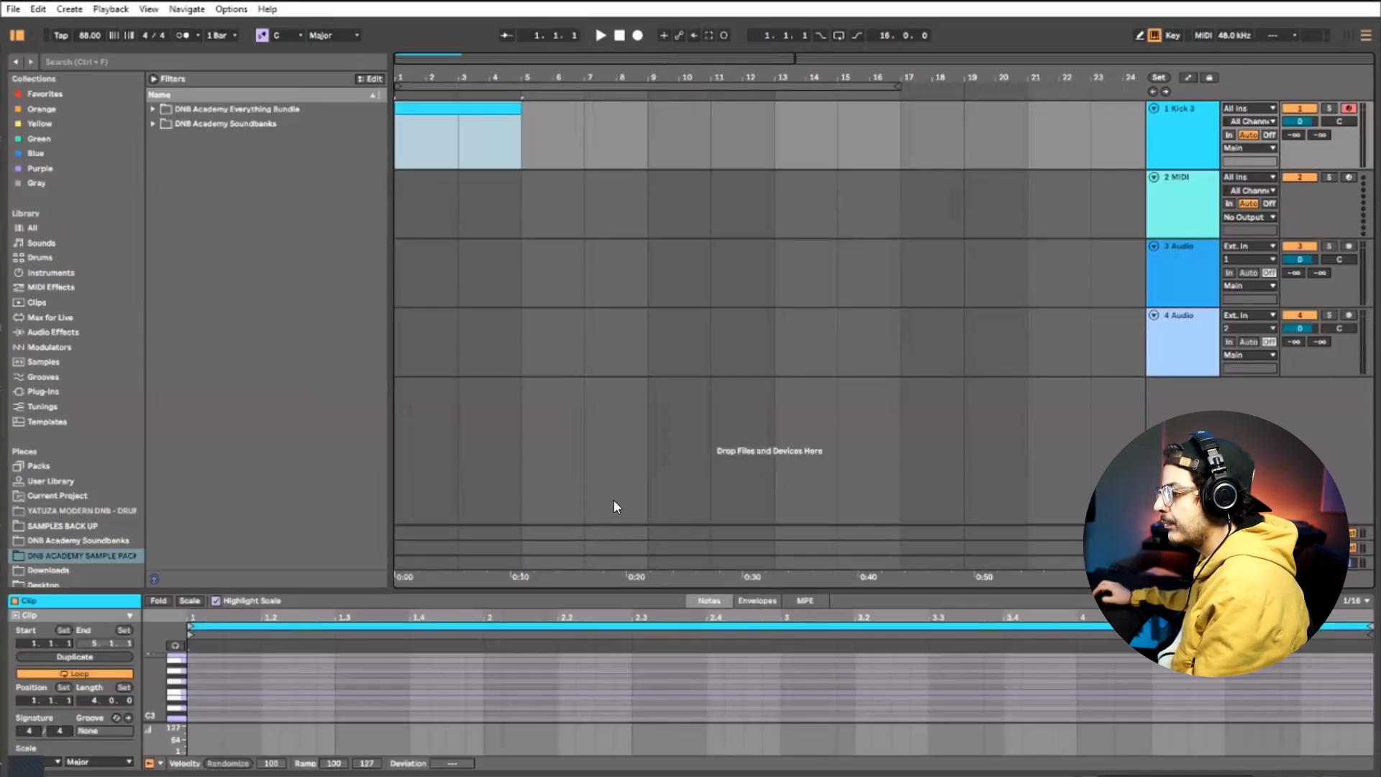
double_click(186, 697)
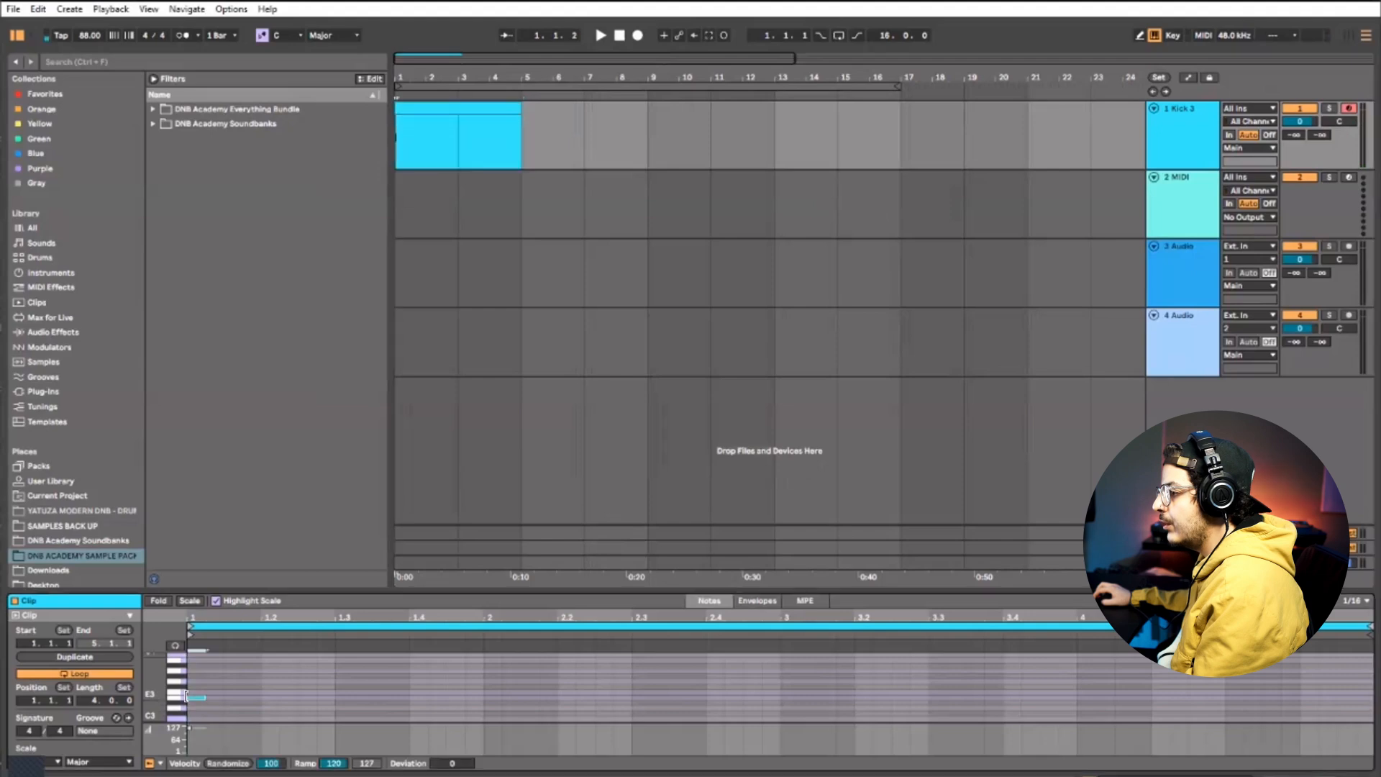
drag(795, 58, 686, 59)
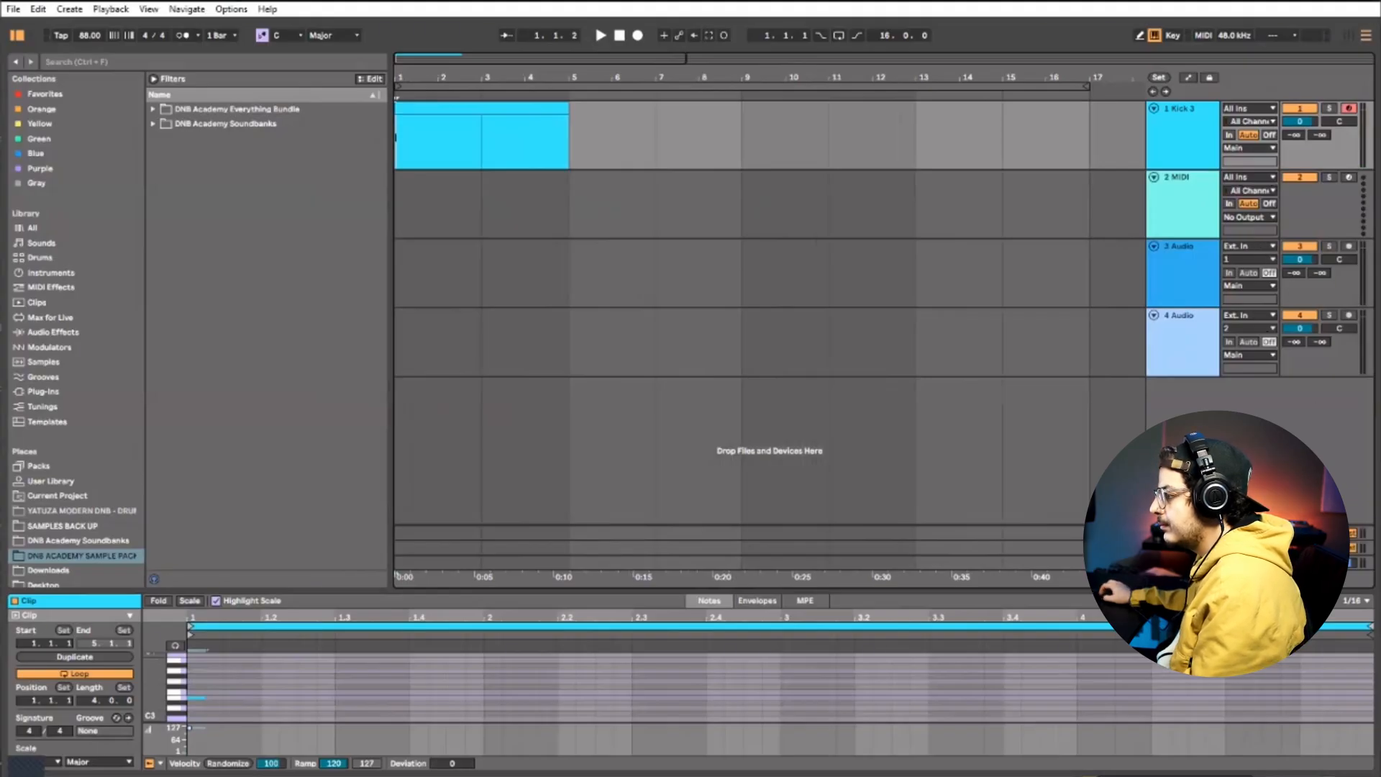
Reopen Kick 3 and fine-tune the middle point of the Sub pitch envelope to G#1
key(shift+Tab)
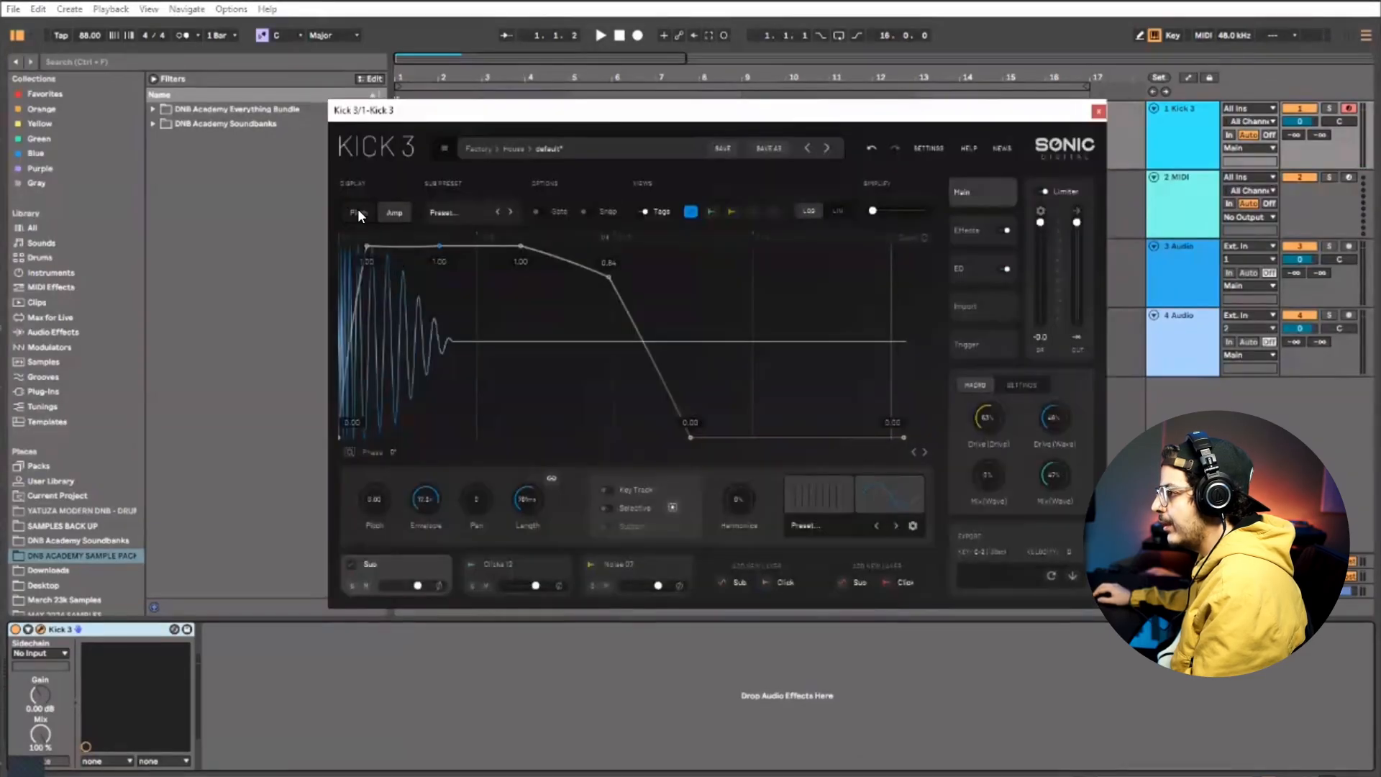
click(358, 211)
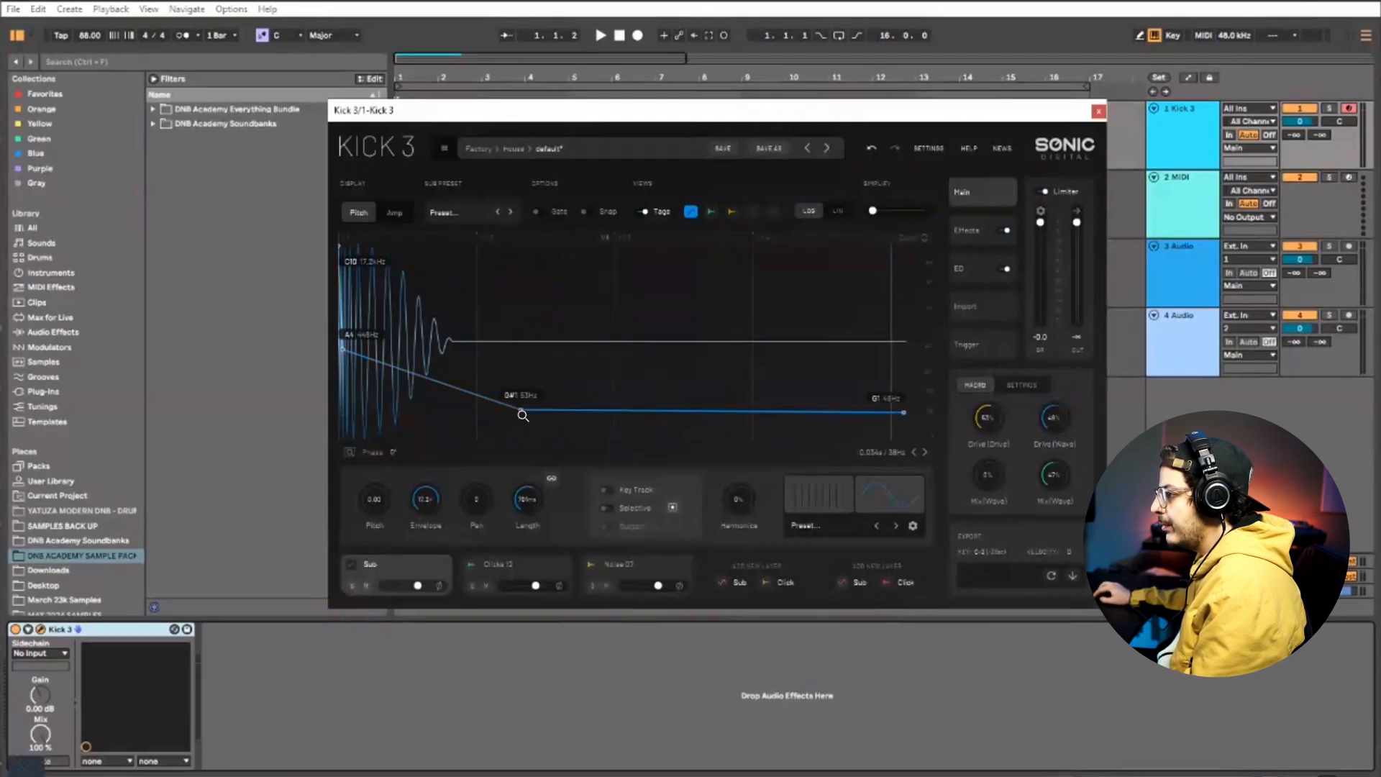
drag(523, 416, 522, 410)
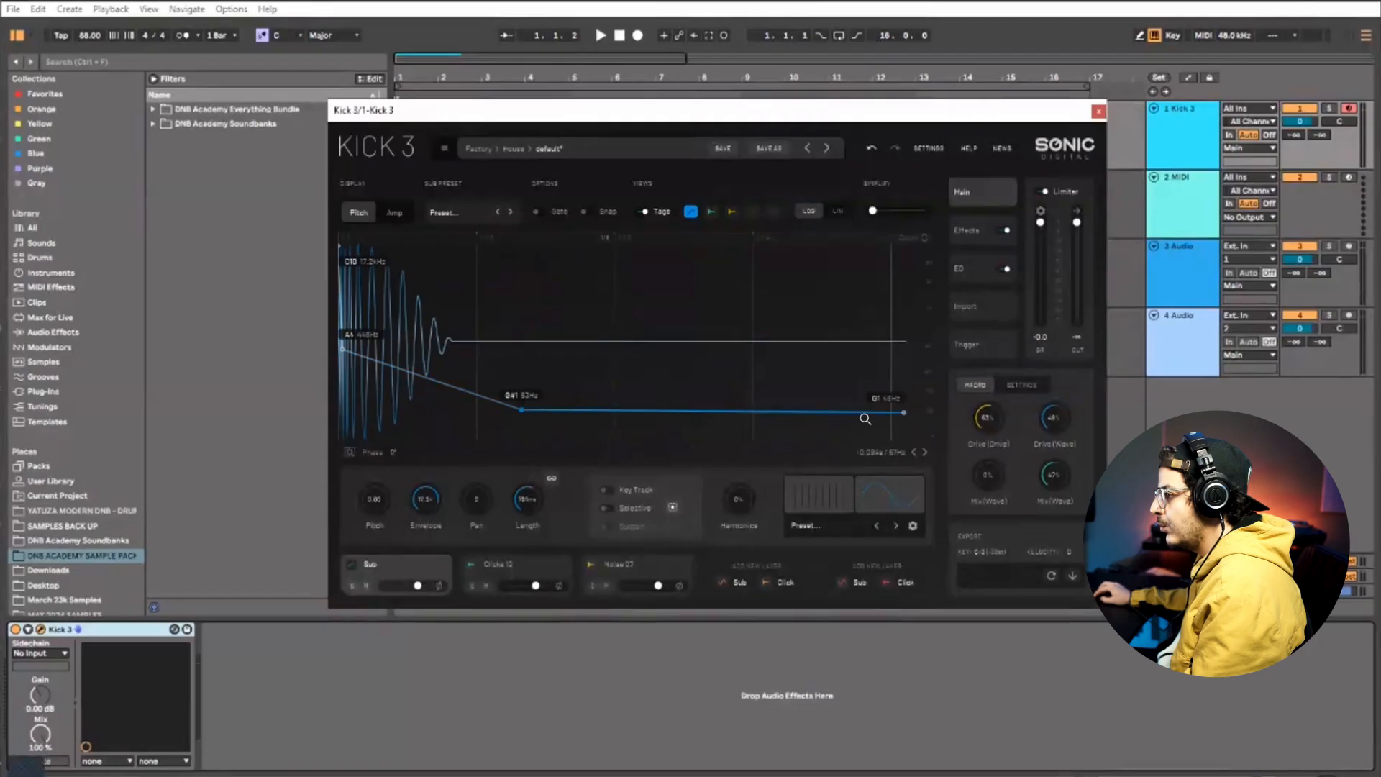
Audition the kick while trying lower Sub pitches, settle on -2.00, and close the Kick 3 window
key(space)
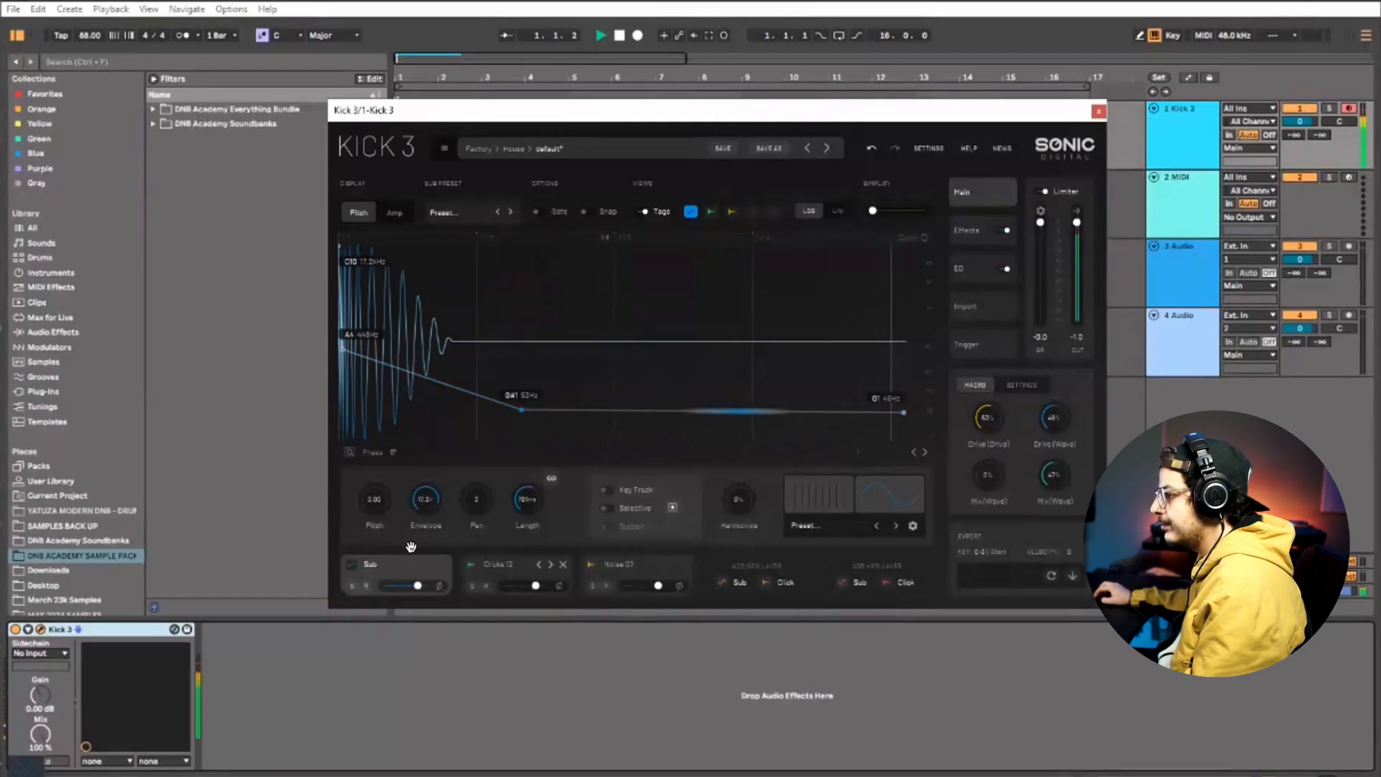
scroll(377, 521, down, 2)
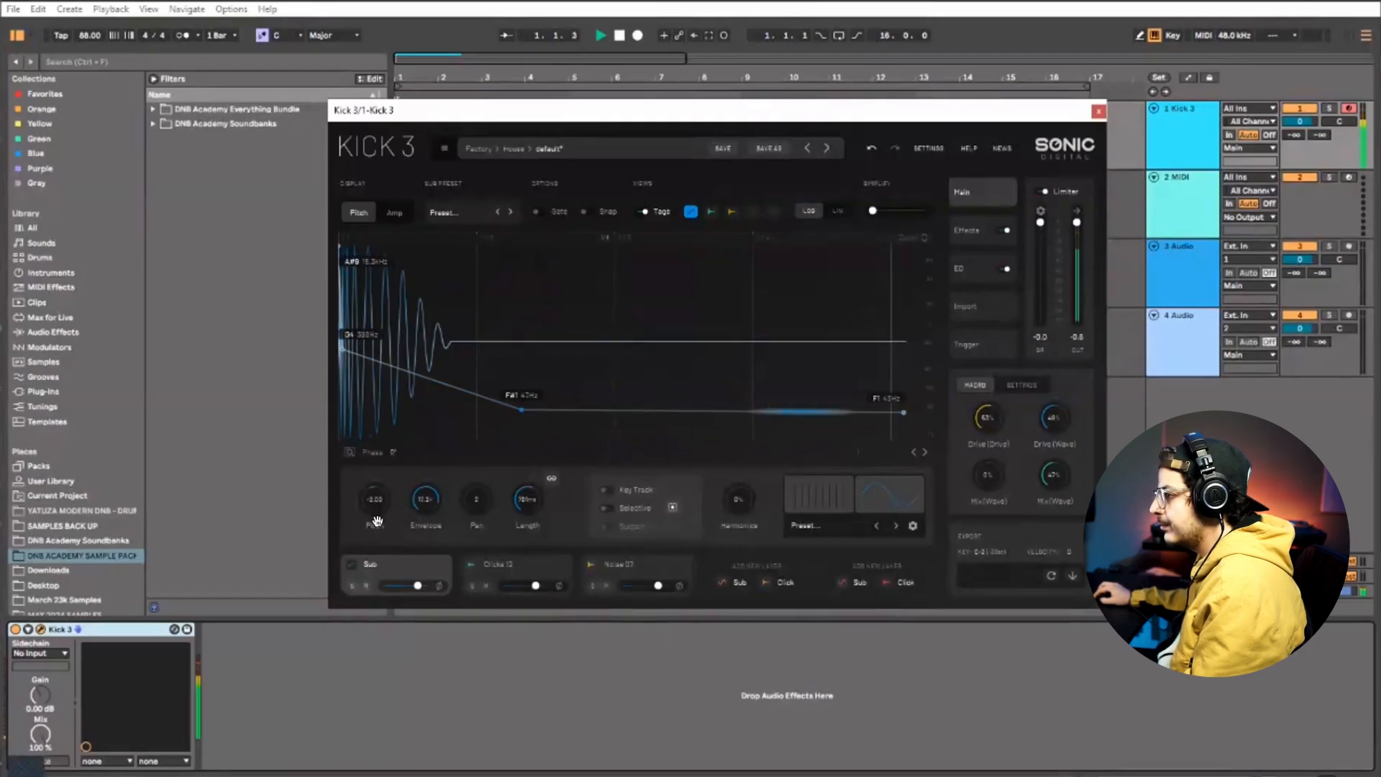
key(space)
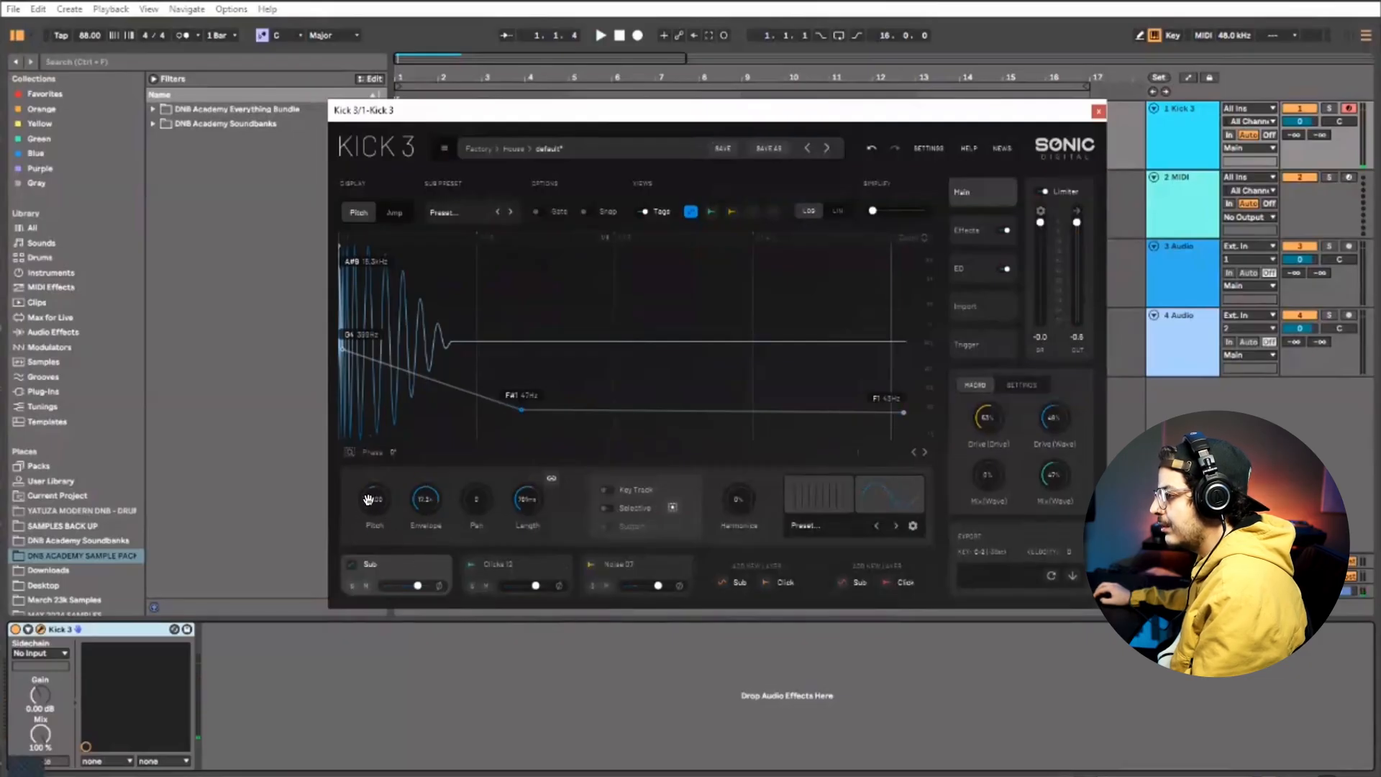
scroll(385, 497, up, 1)
scroll(391, 490, down, 1)
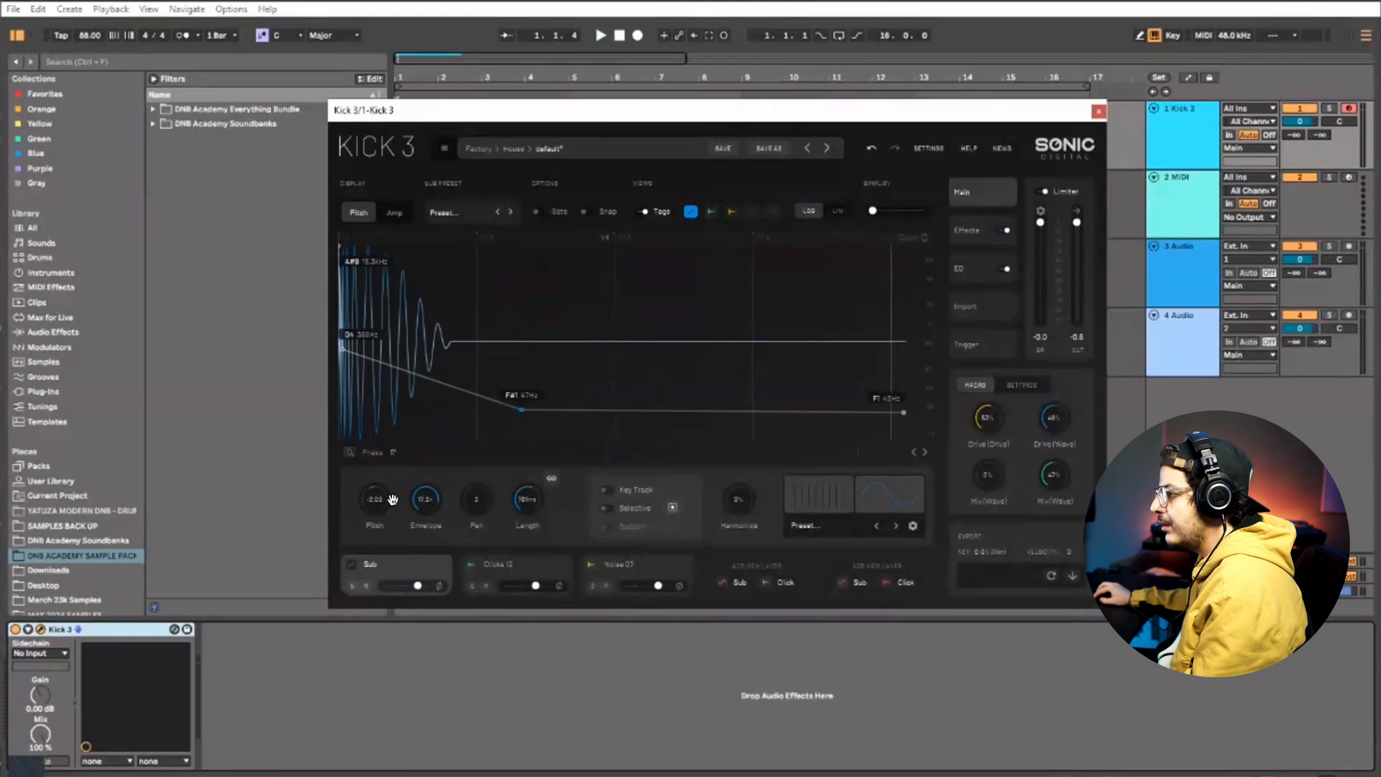
scroll(392, 507, down, 1)
scroll(392, 512, up, 1)
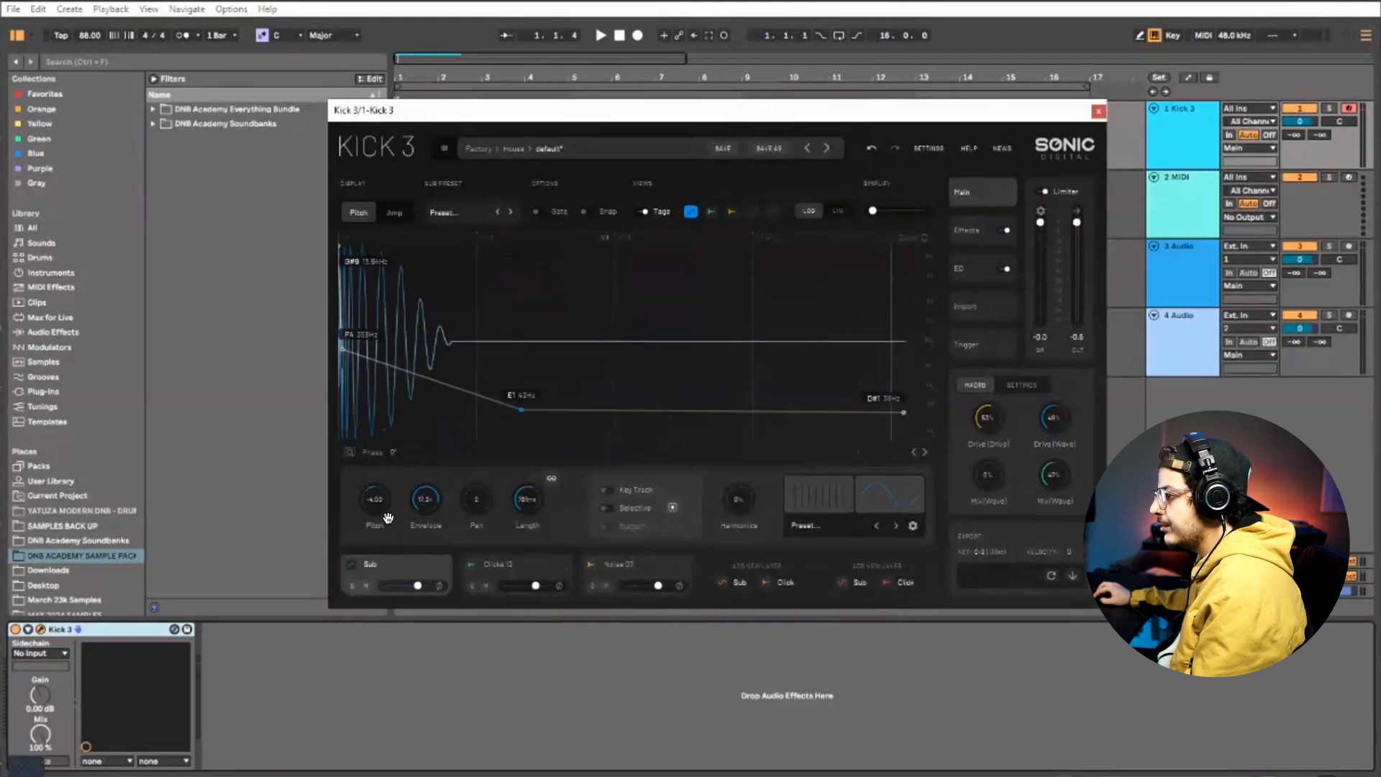
scroll(382, 493, up, 1)
scroll(382, 492, down, 1)
scroll(377, 503, down, 1)
key(space)
scroll(381, 497, up, 1)
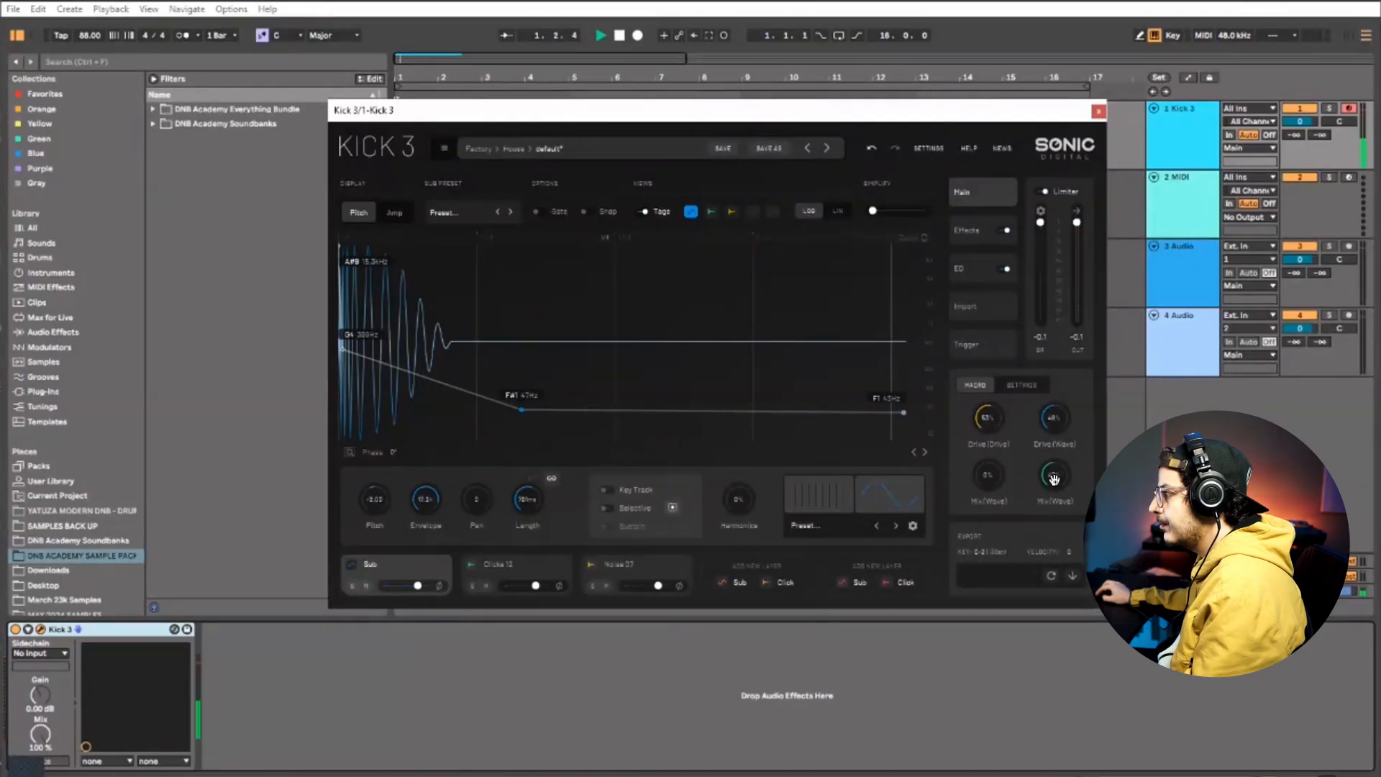
click(1097, 111)
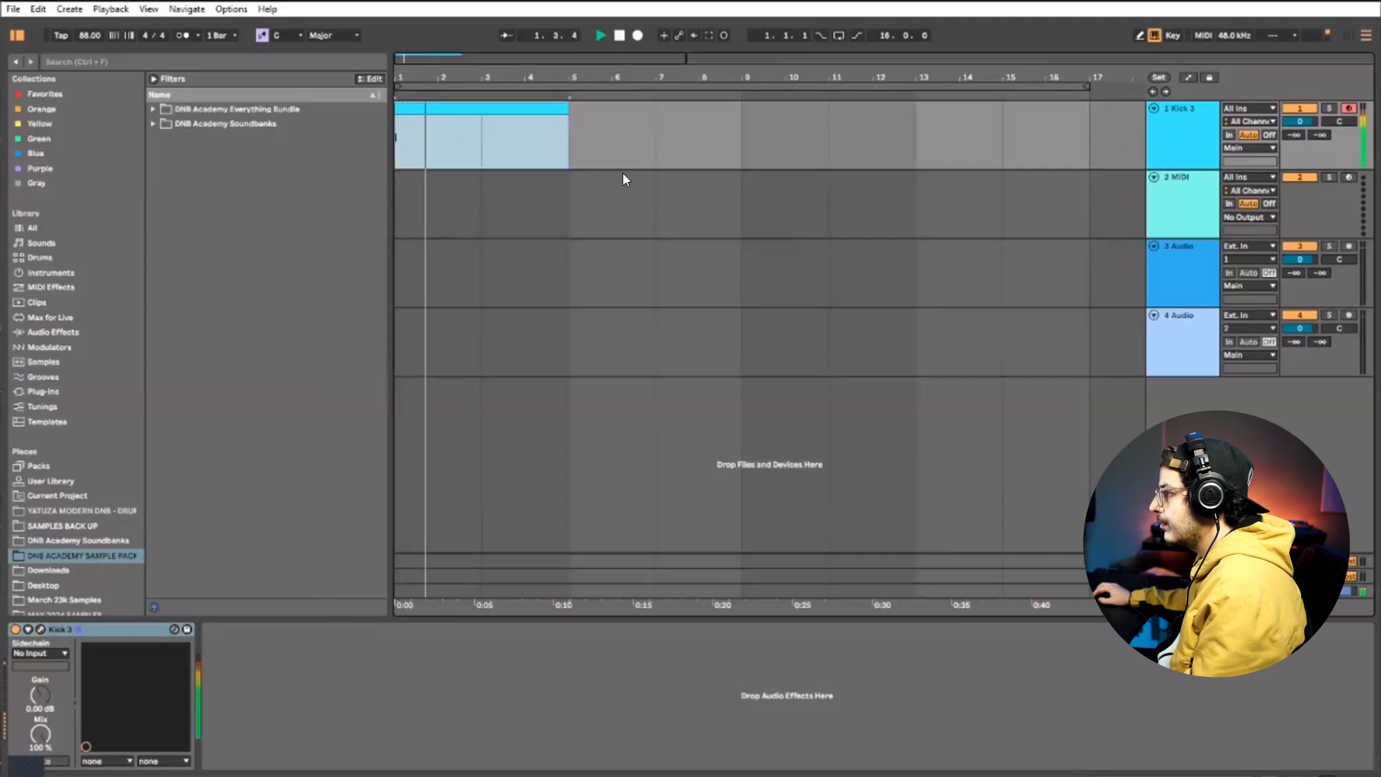
Add a second 1/16 kick note at 1.2.2 in the MIDI clip and play the pattern briefly
key(space)
key(shift+Tab)
drag(249, 616, 422, 755)
double_click(356, 694)
key(space)
key(space)
Set the arrangement grid to 1/2 and duplicate the clip's first half bar until the pattern fills four bars
right_click(481, 178)
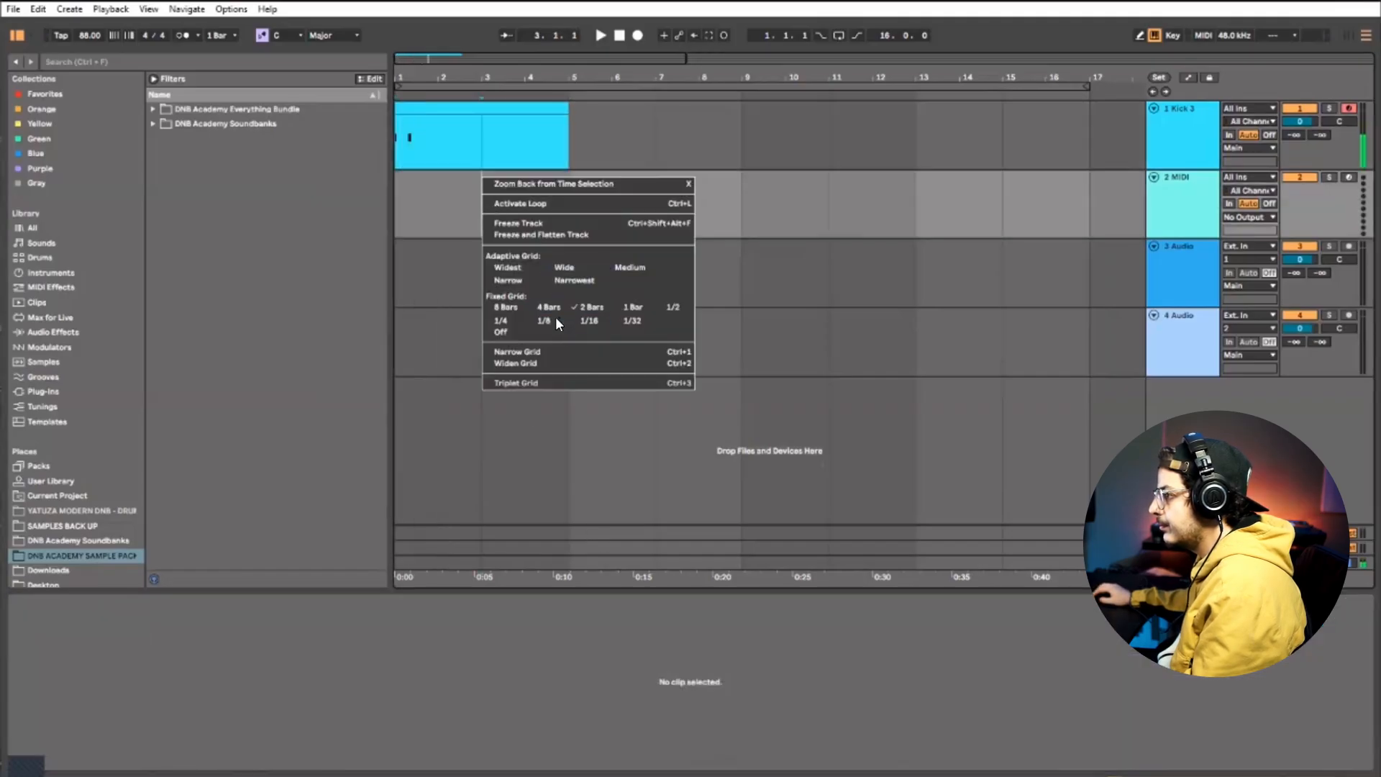
right_click(427, 142)
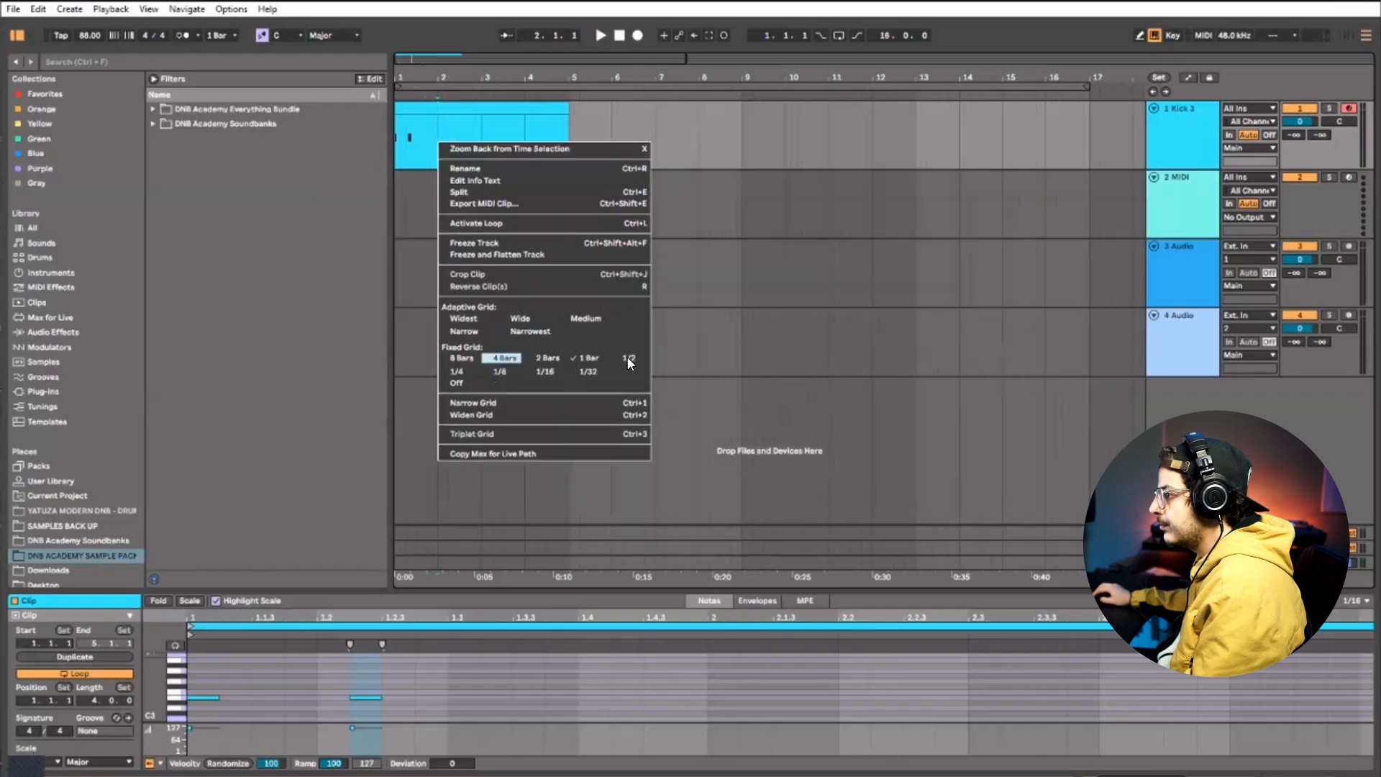
click(399, 137)
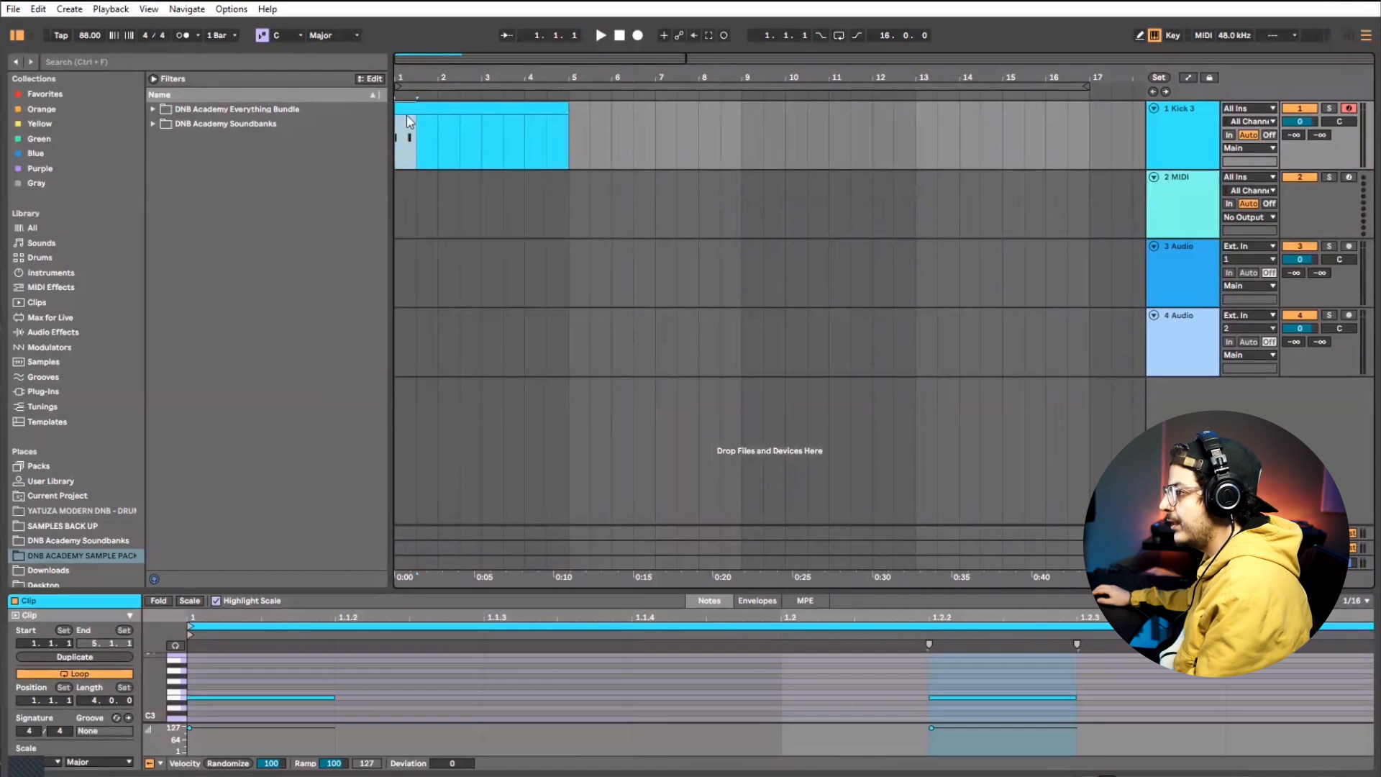
drag(406, 77, 406, 101)
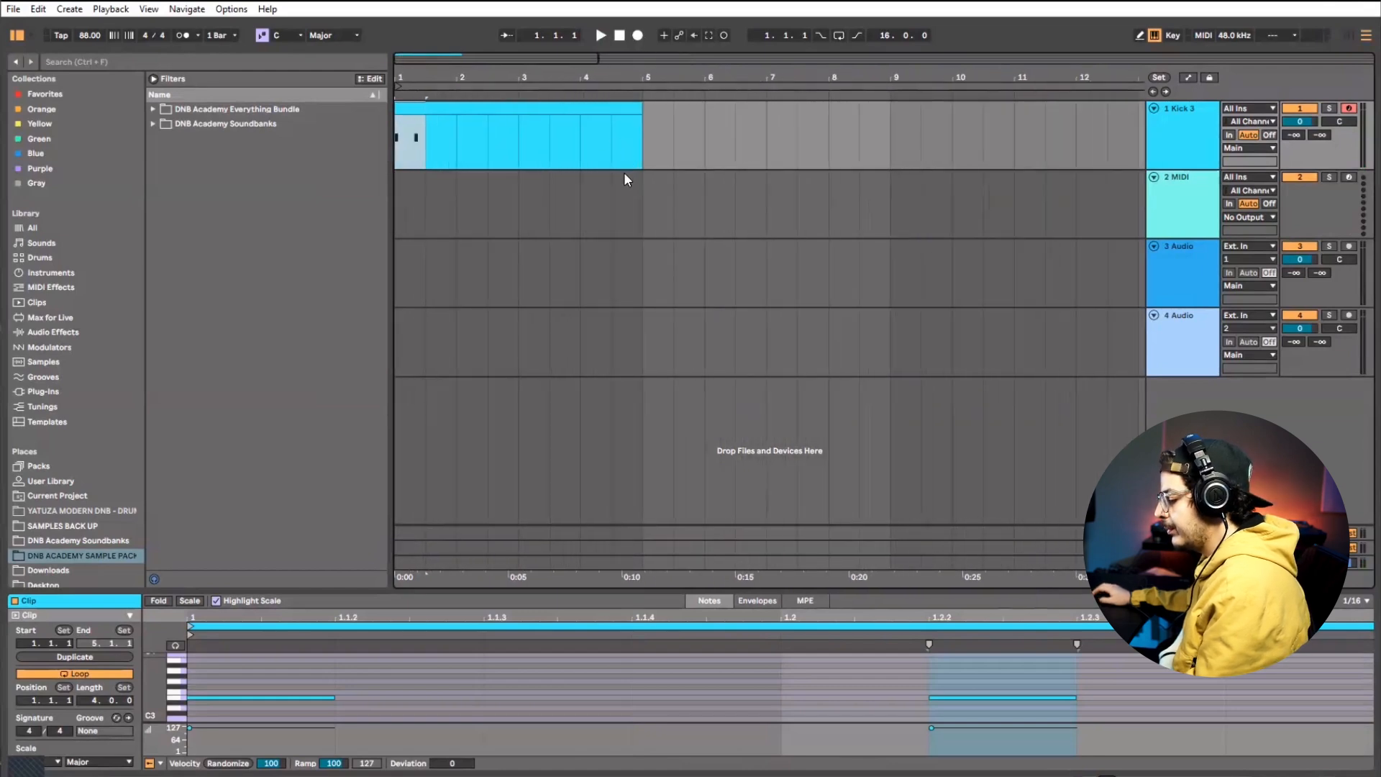
key(Right)
key(ctrl+d)
key(ctrl+d)
key(ctrl+d)
key(ctrl+d)
key(ctrl+d)
key(ctrl+d)
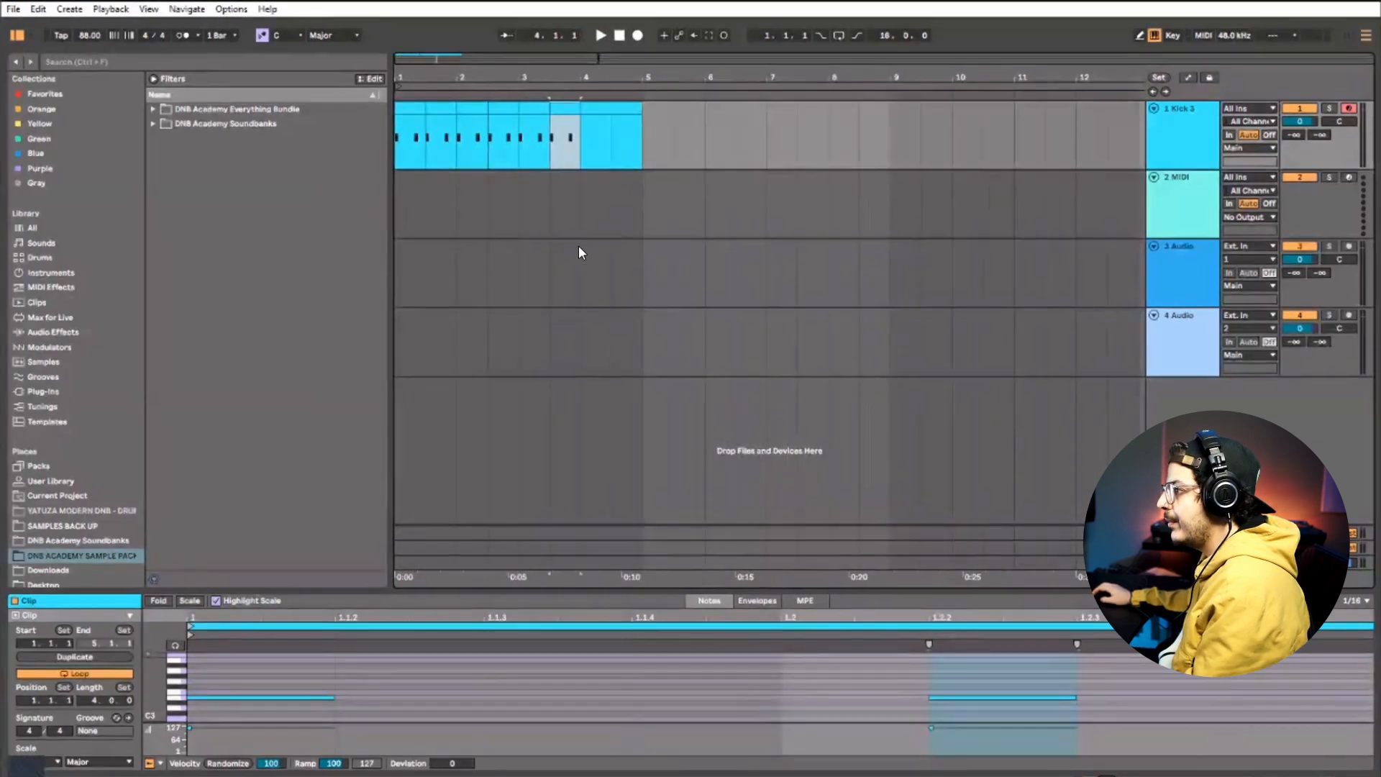
Select all the kick clips, loop their four bars, and play the loop
click(403, 105)
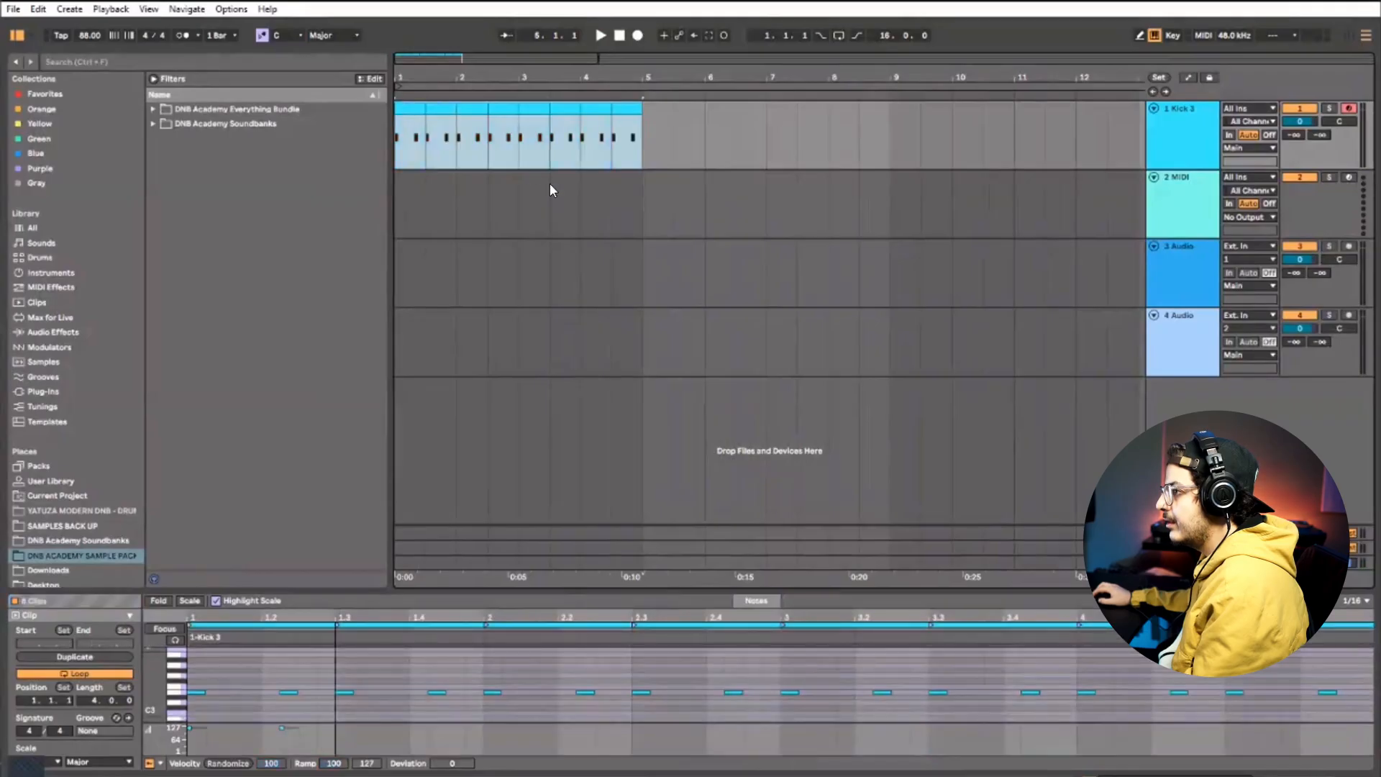
key(ctrl+l)
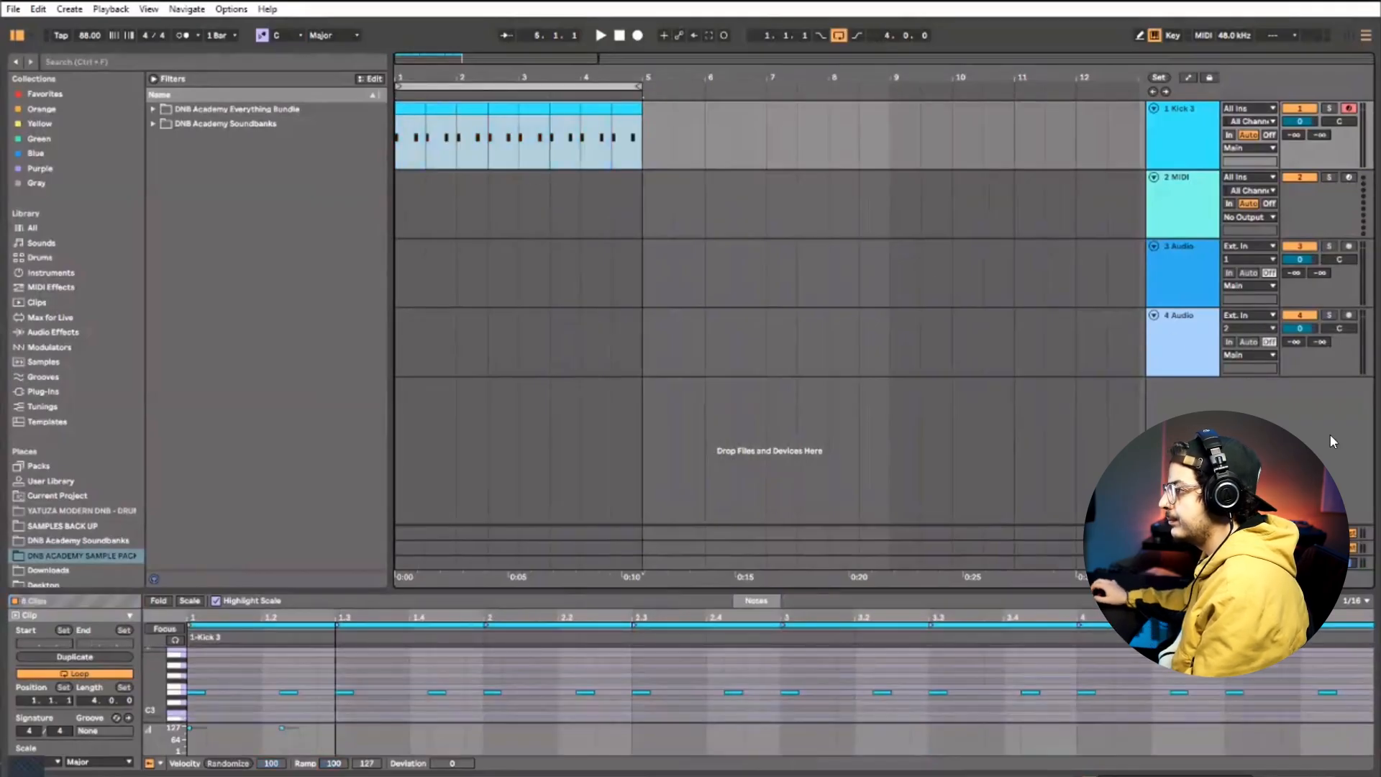
key(space)
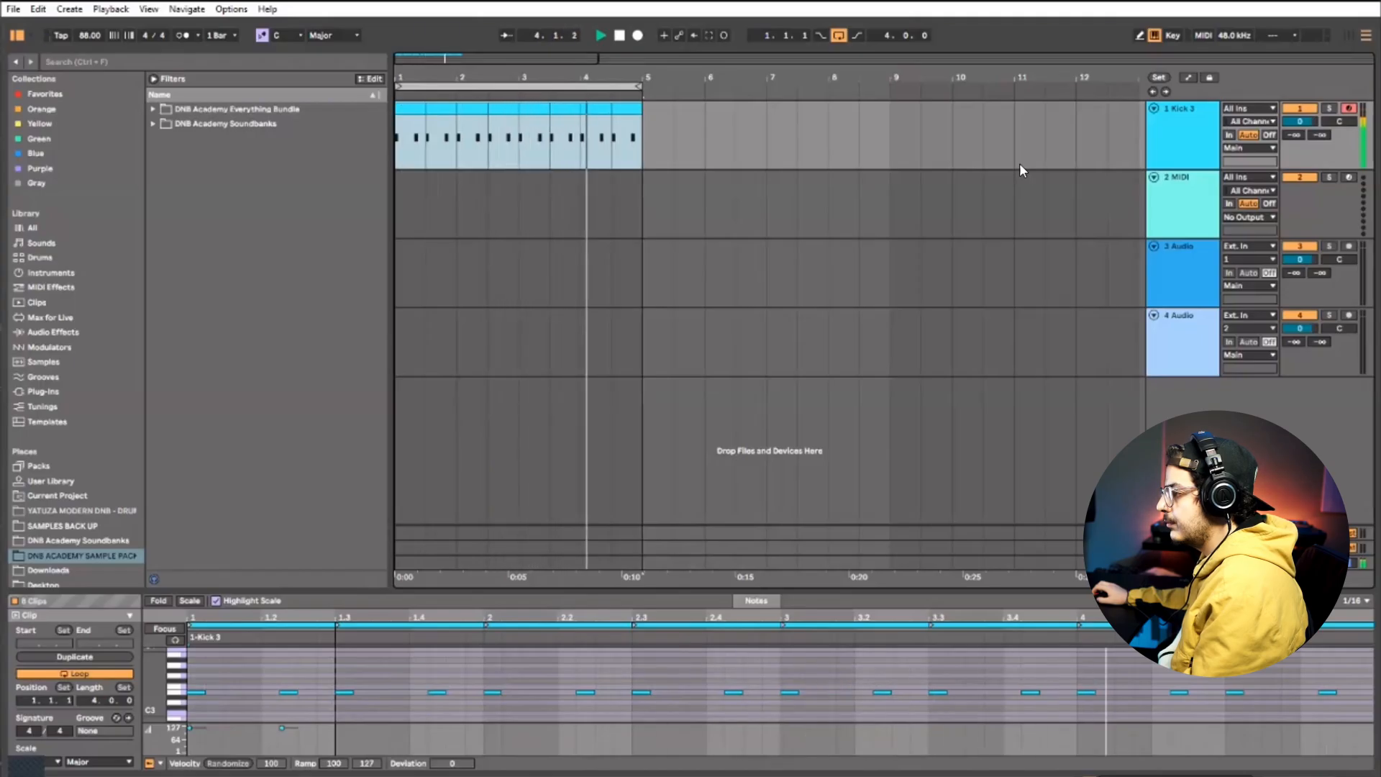
right_click(1168, 118)
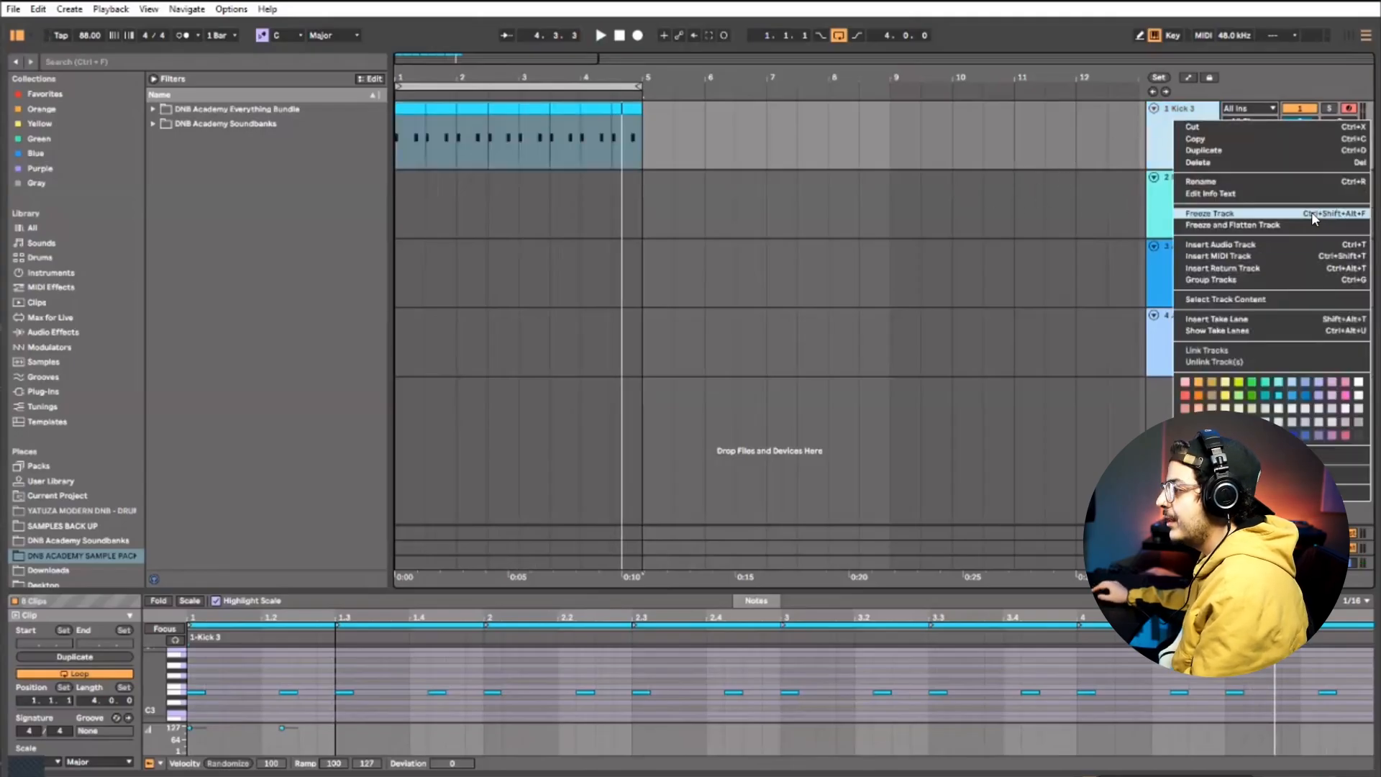
click(160, 136)
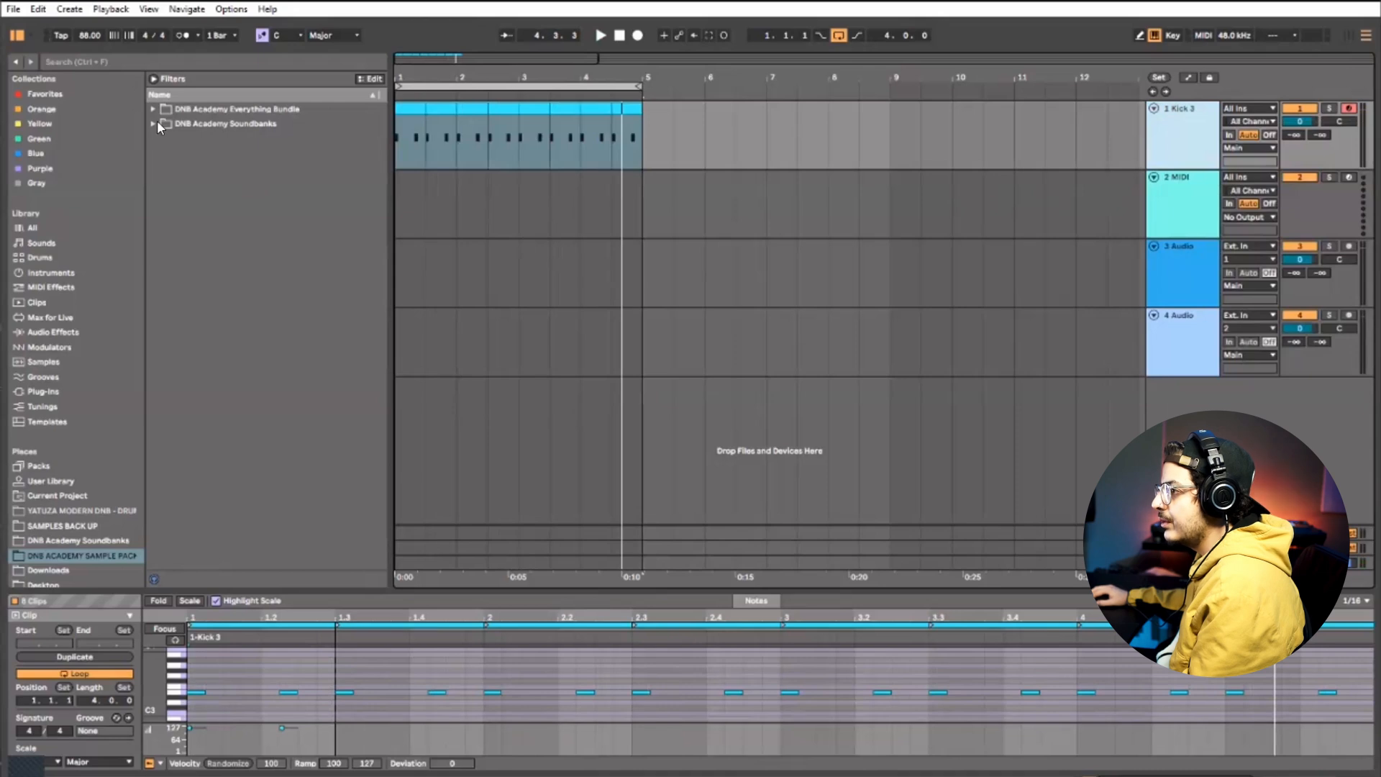
Expand the DNB Academy sample collection and browse through its packs
click(156, 122)
scroll(356, 187, down, 5)
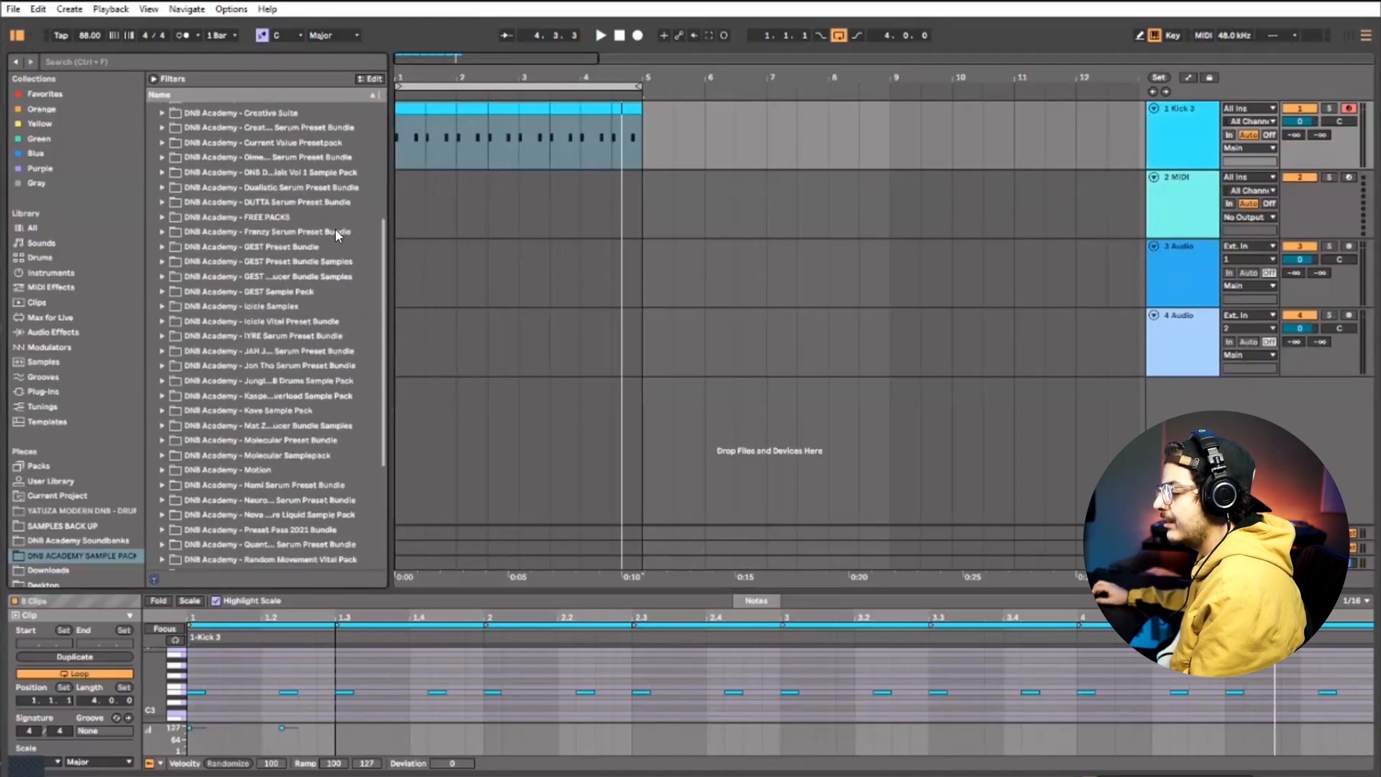
scroll(299, 326, down, 3)
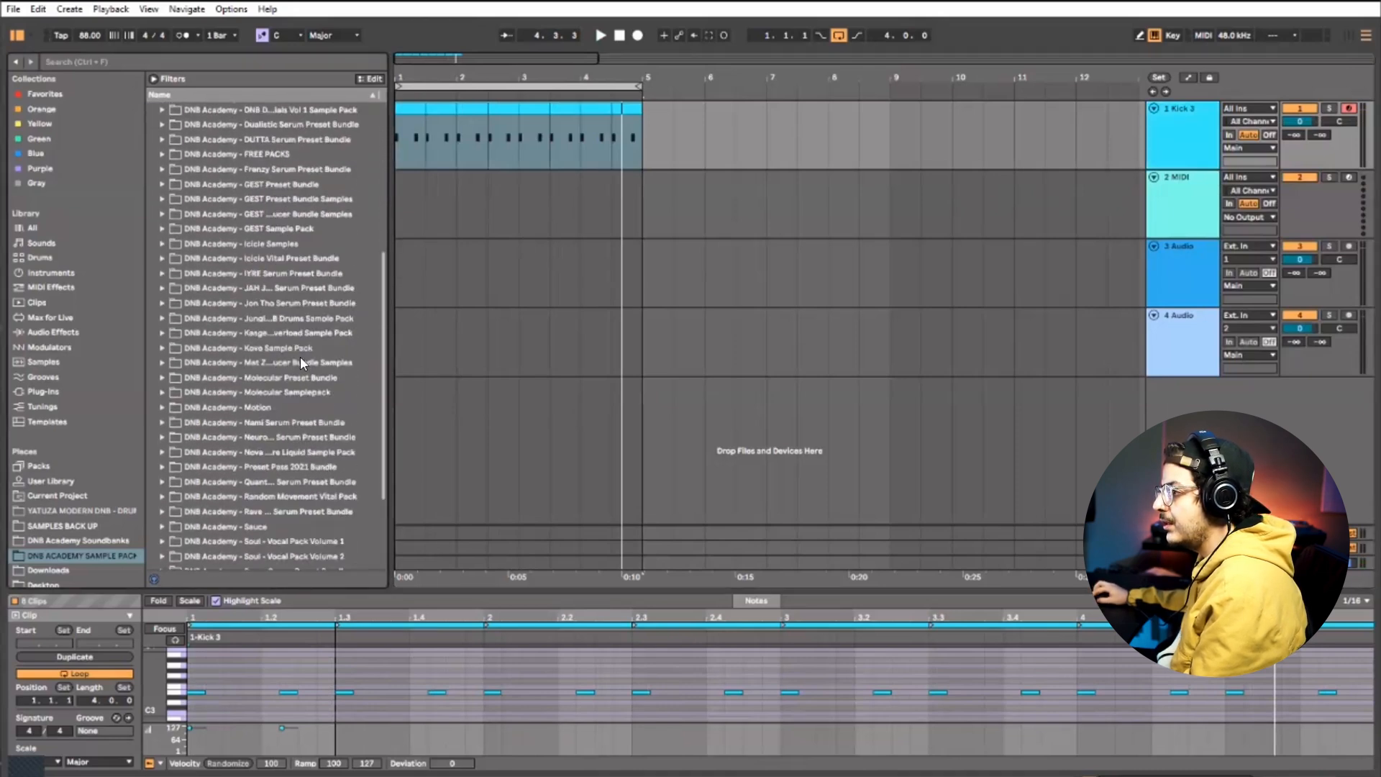
scroll(252, 316, down, 2)
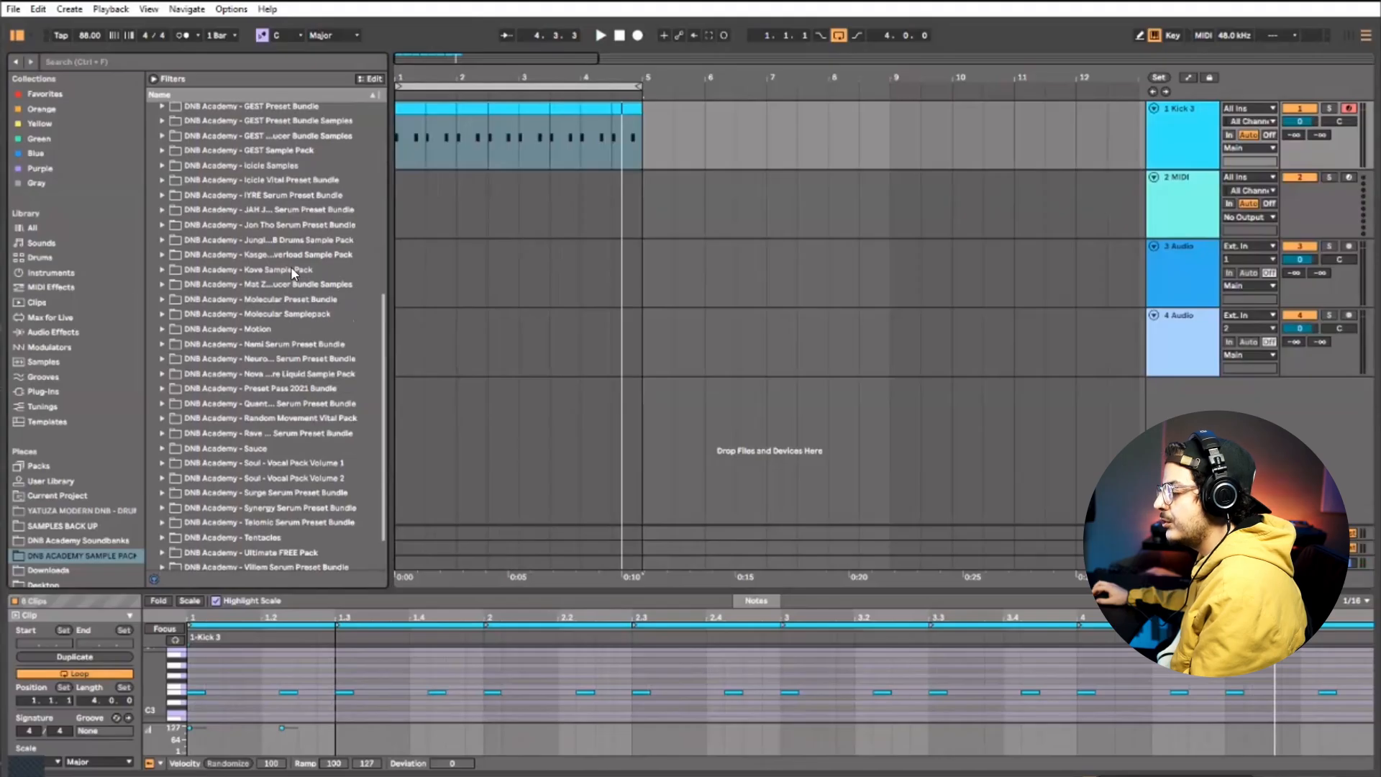
scroll(332, 224, up, 3)
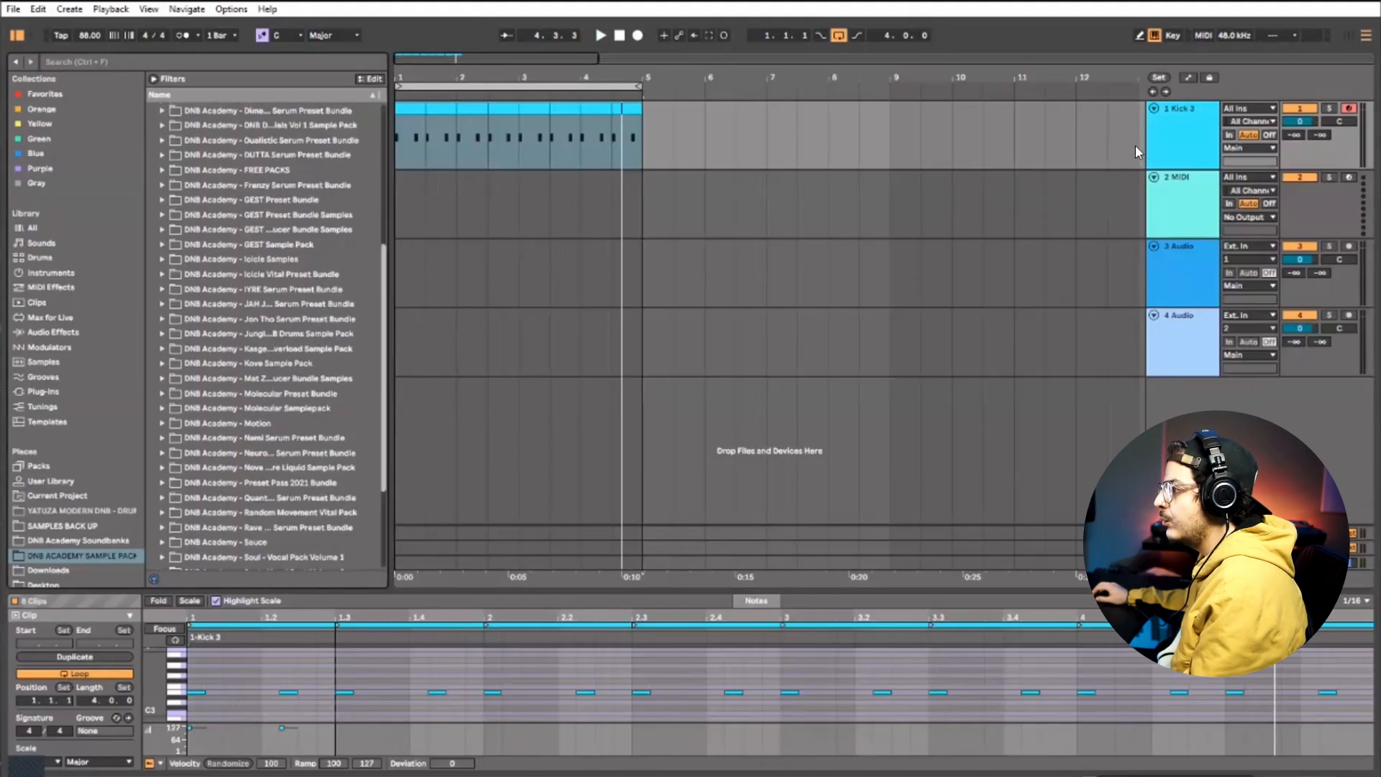
Show the Kick 3 device, check its plugin window and close the window
click(1305, 774)
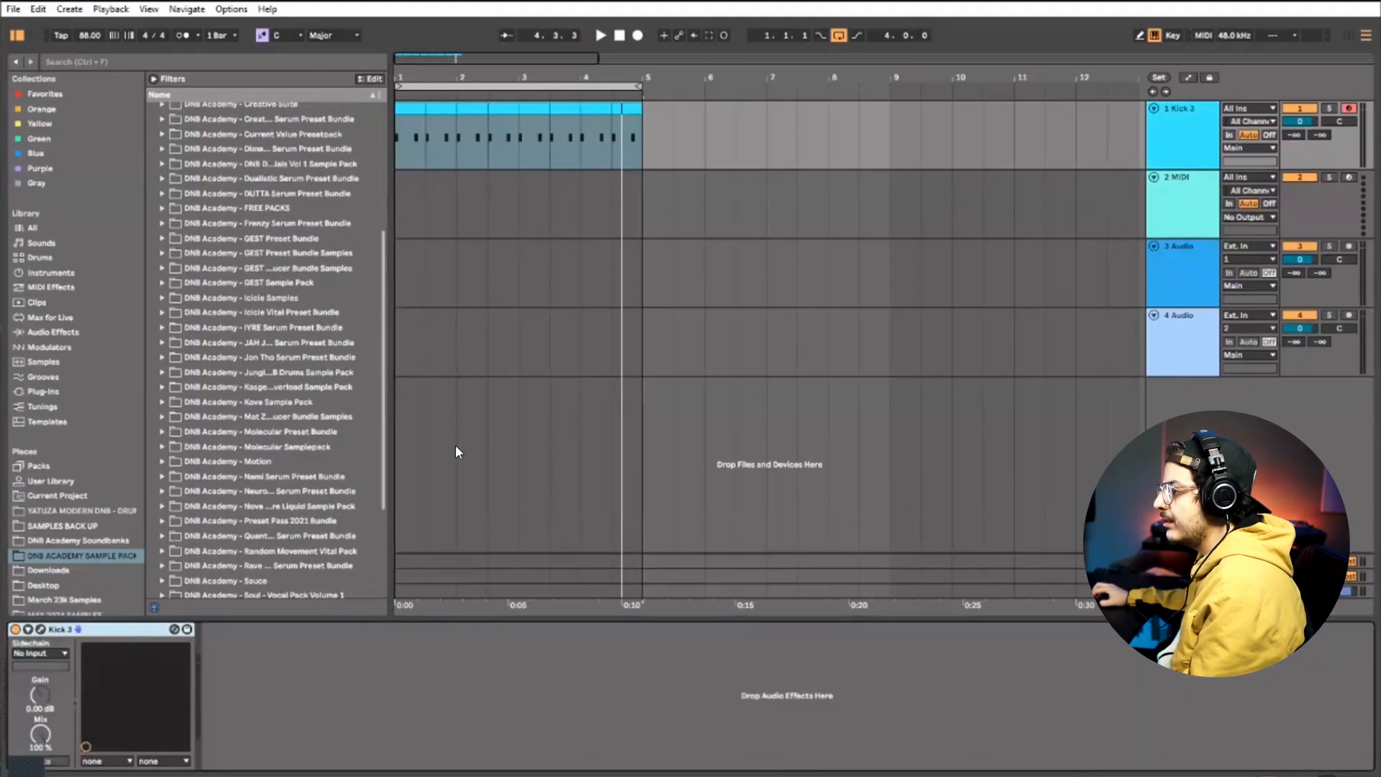
key(ctrl+alt+p)
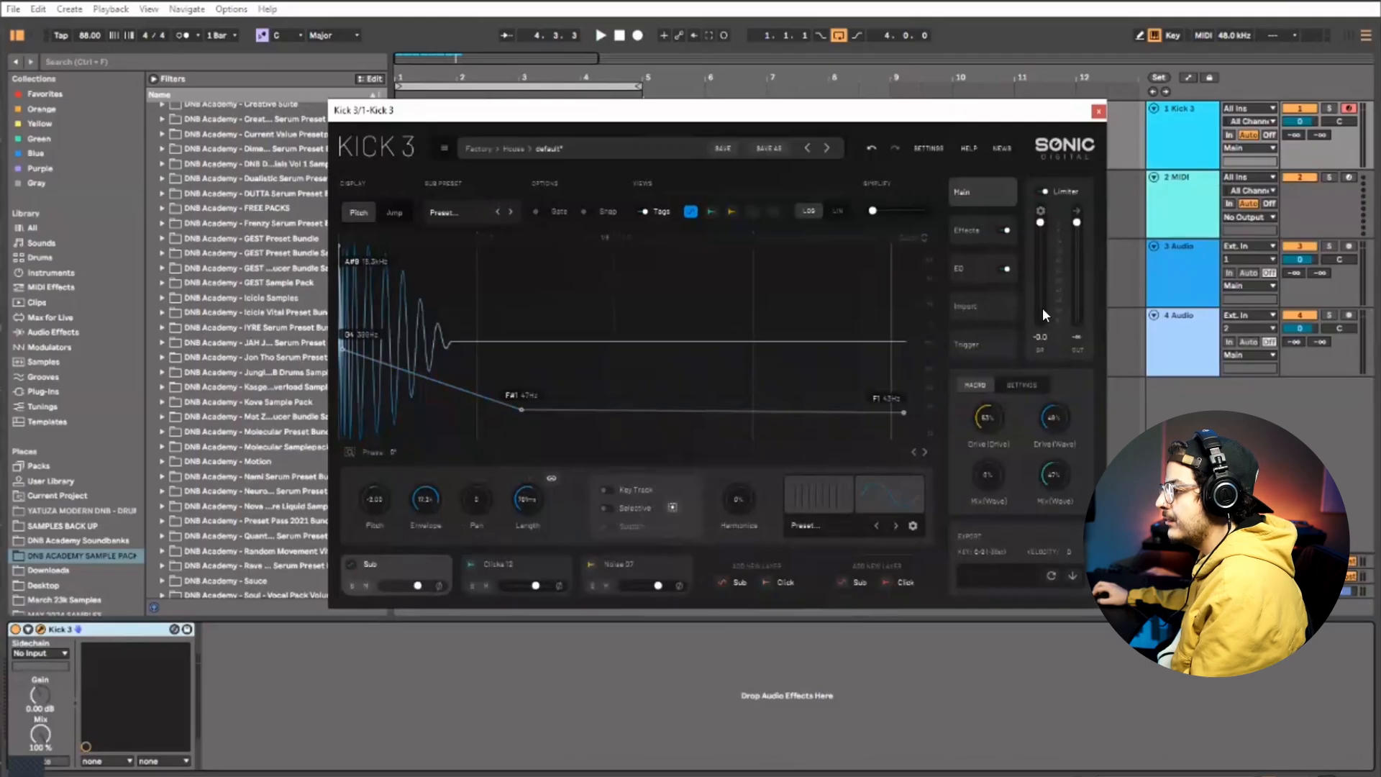
click(1098, 111)
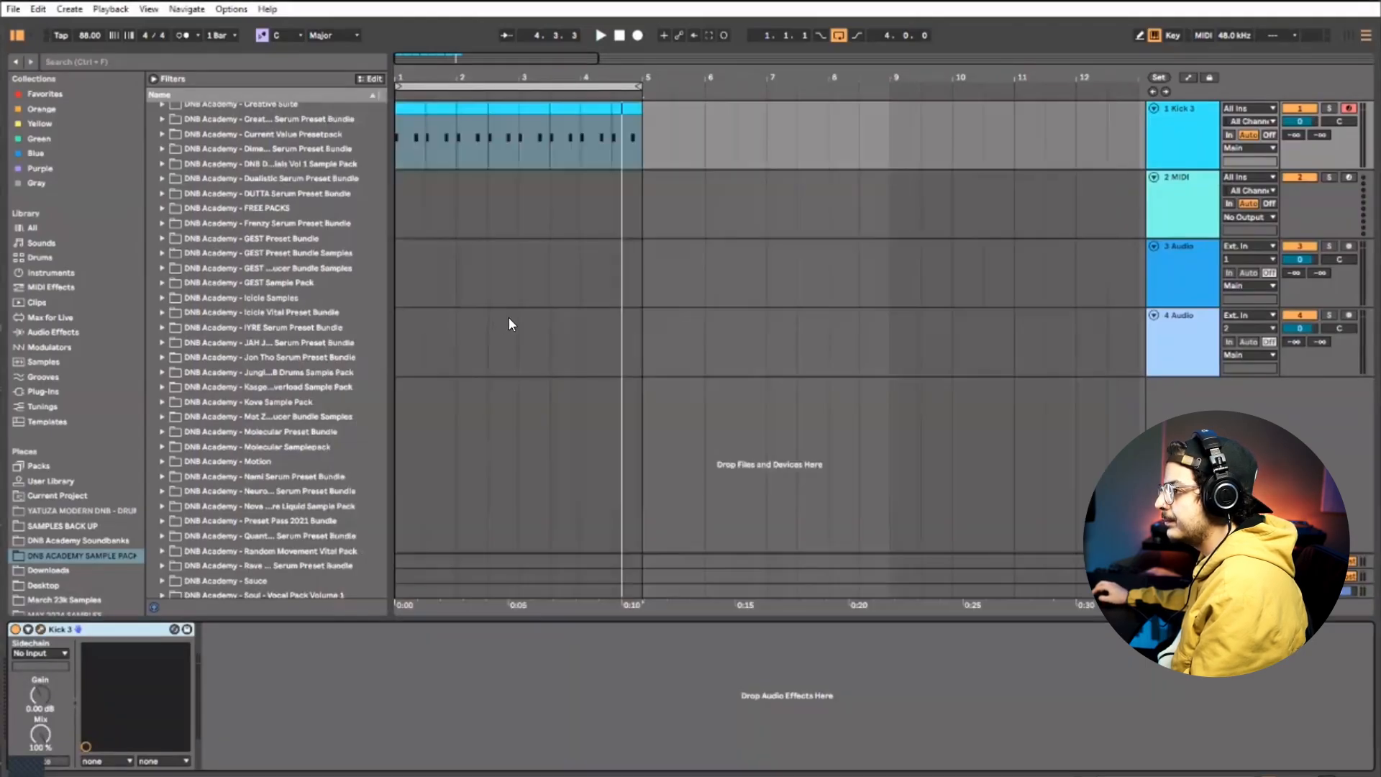
Open the Hi Hats and Cymbals folder under SINGLE HITS in the DNB Academy Vol 1 Sample Pack
scroll(295, 281, up, 3)
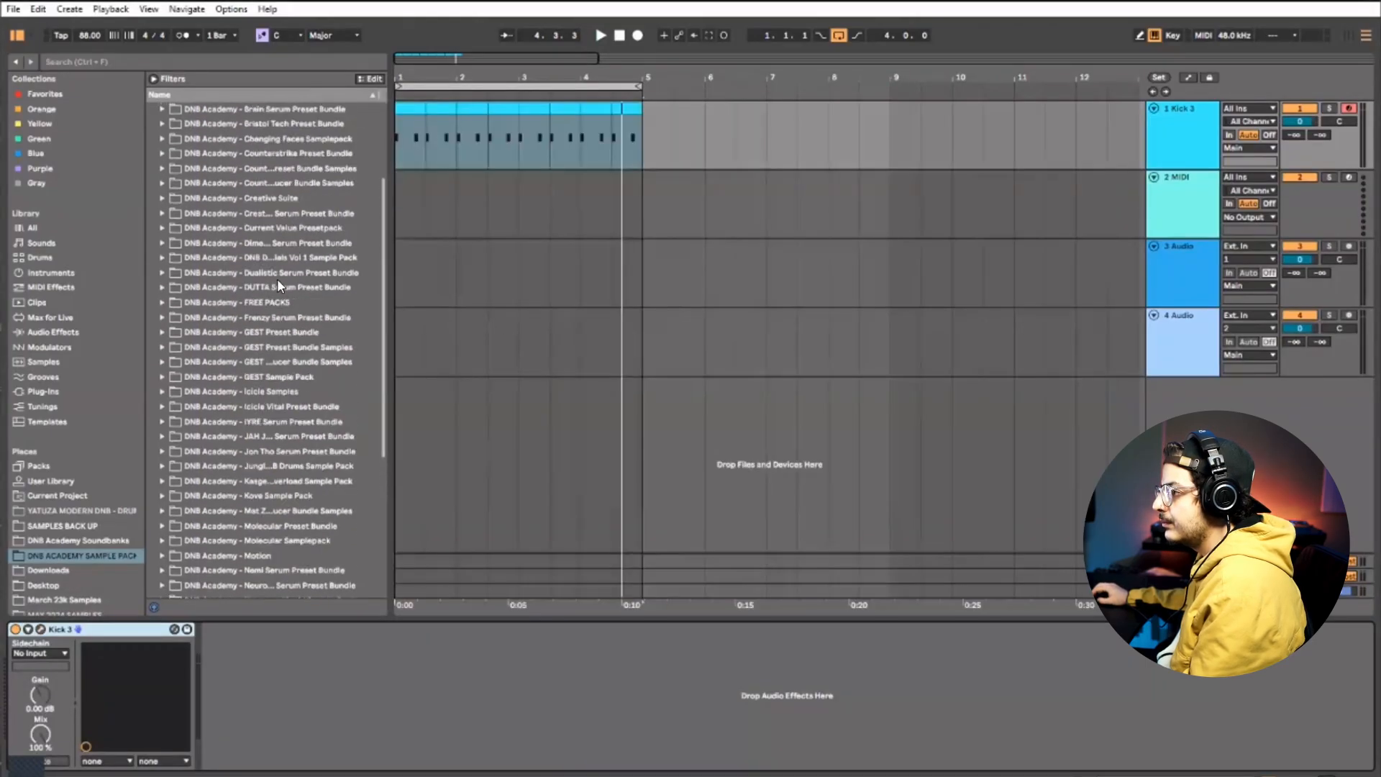
click(162, 257)
click(172, 287)
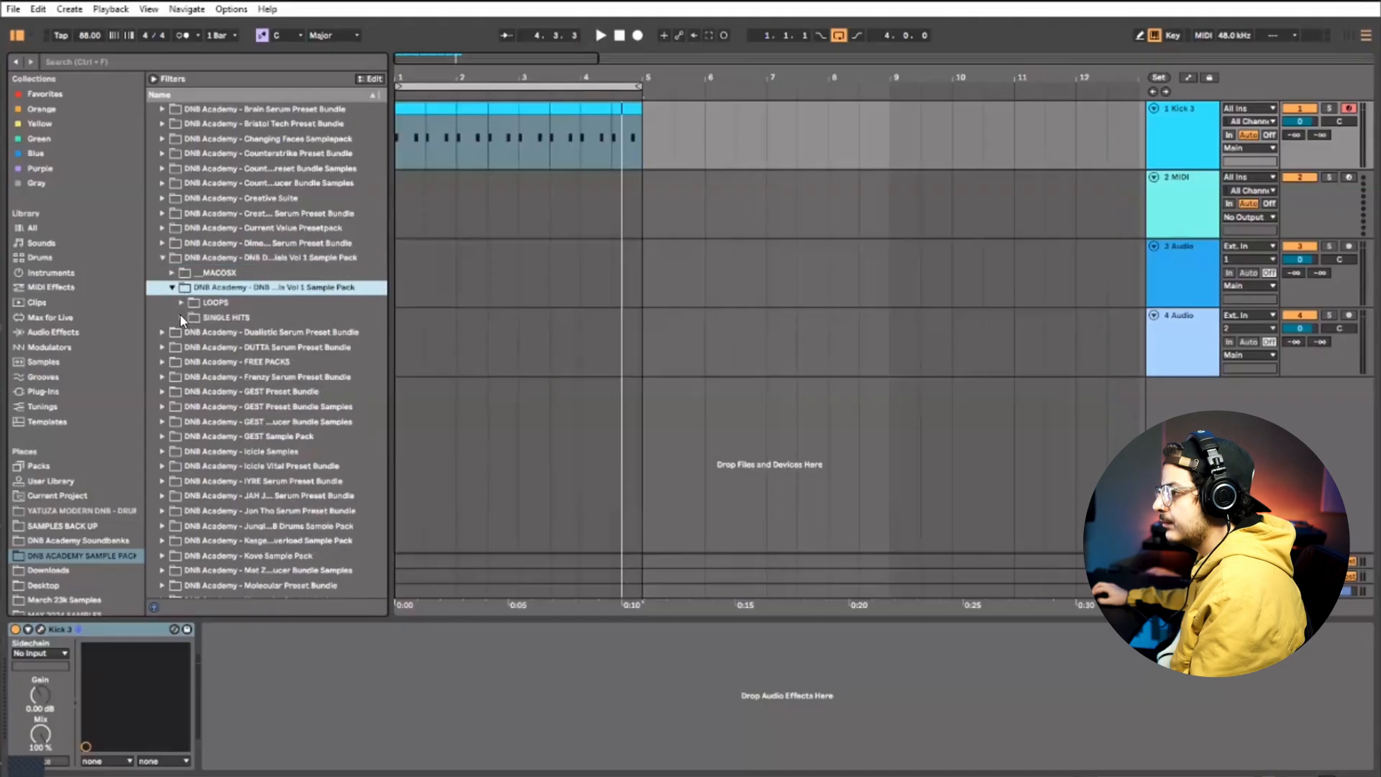
click(181, 317)
click(190, 347)
click(189, 347)
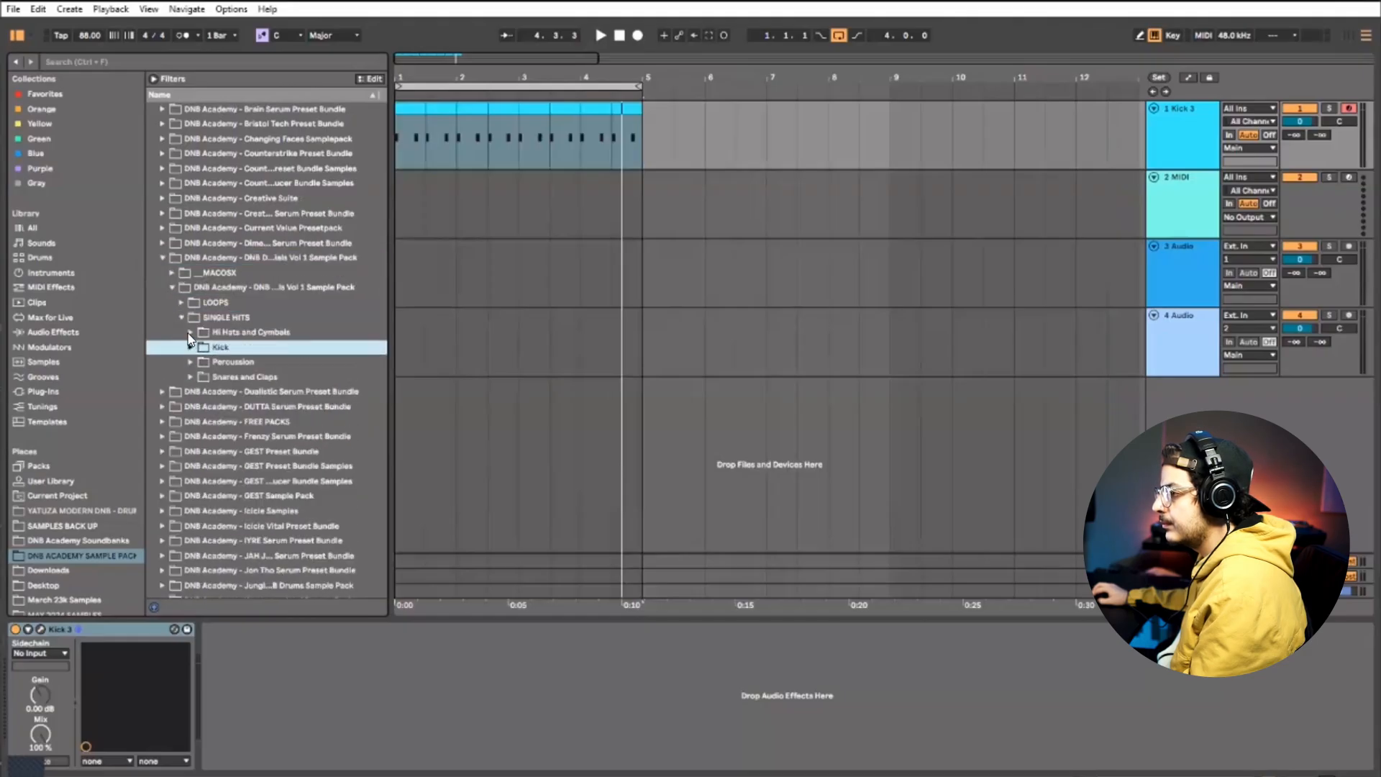
click(190, 333)
Audition several hat samples and place the 007 hat on track 3 at 1.3
click(327, 436)
click(349, 509)
click(326, 481)
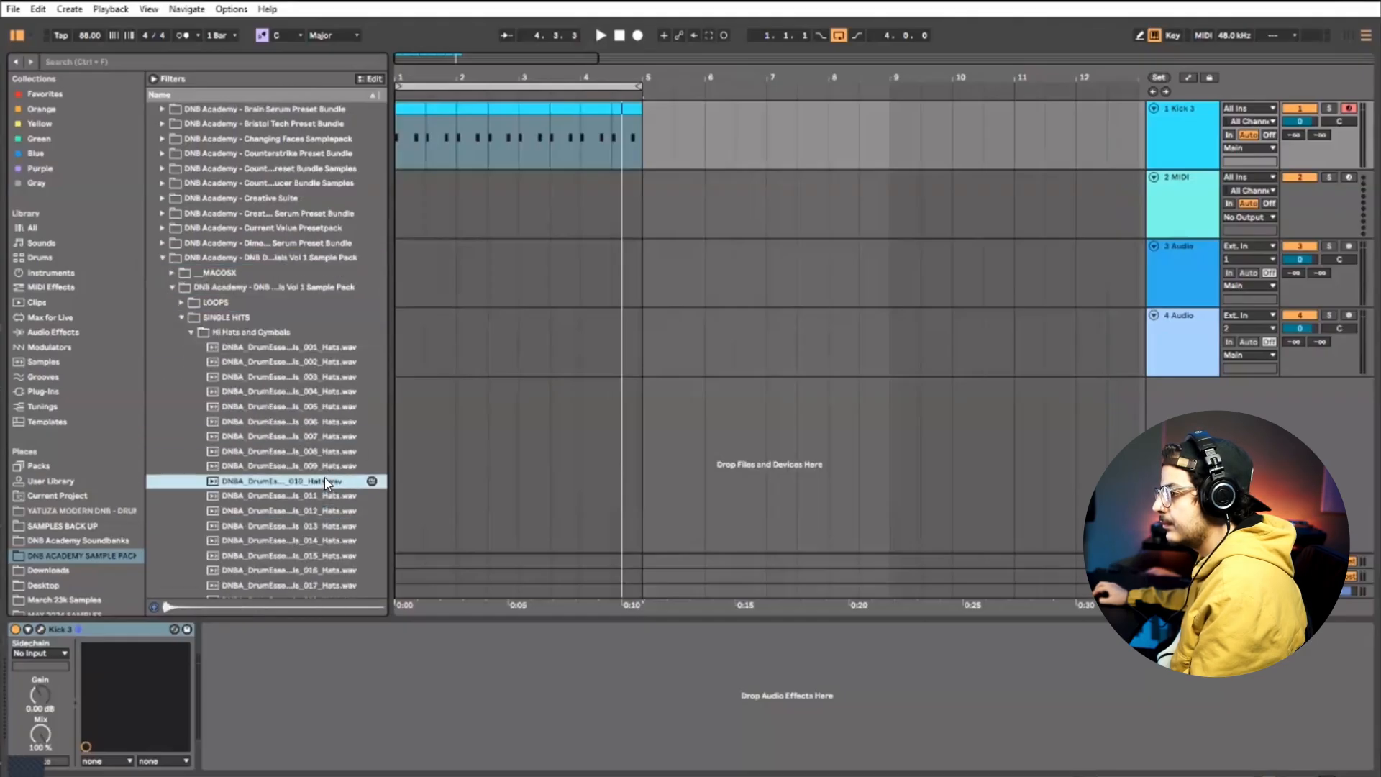
click(307, 456)
click(300, 433)
mouse_move(255, 433)
mouse_down()
mouse_move(467, 288)
mouse_move(418, 287)
mouse_up()
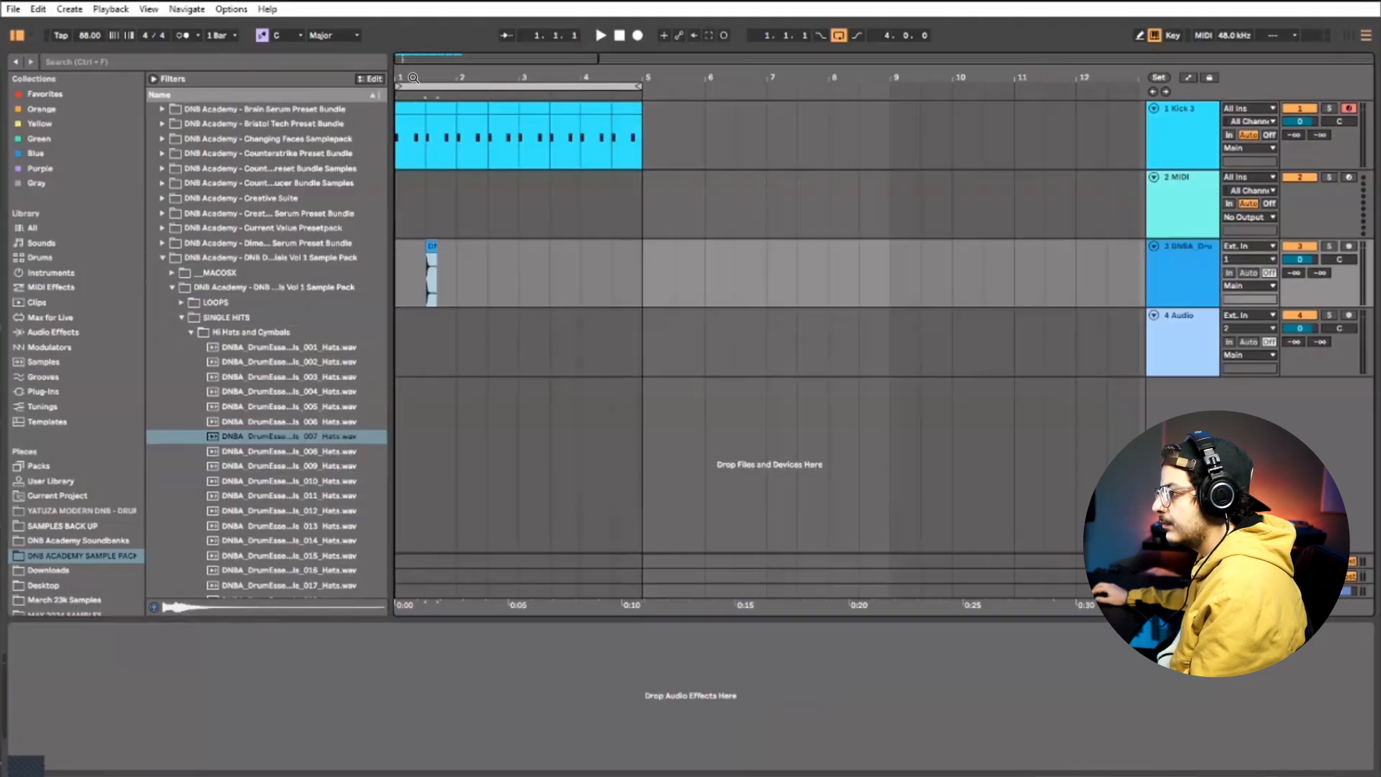
Set the arrangement grid to 1/8 and move the hat clip to beat 1.2
drag(415, 78, 415, 119)
right_click(564, 269)
click(717, 438)
right_click(591, 263)
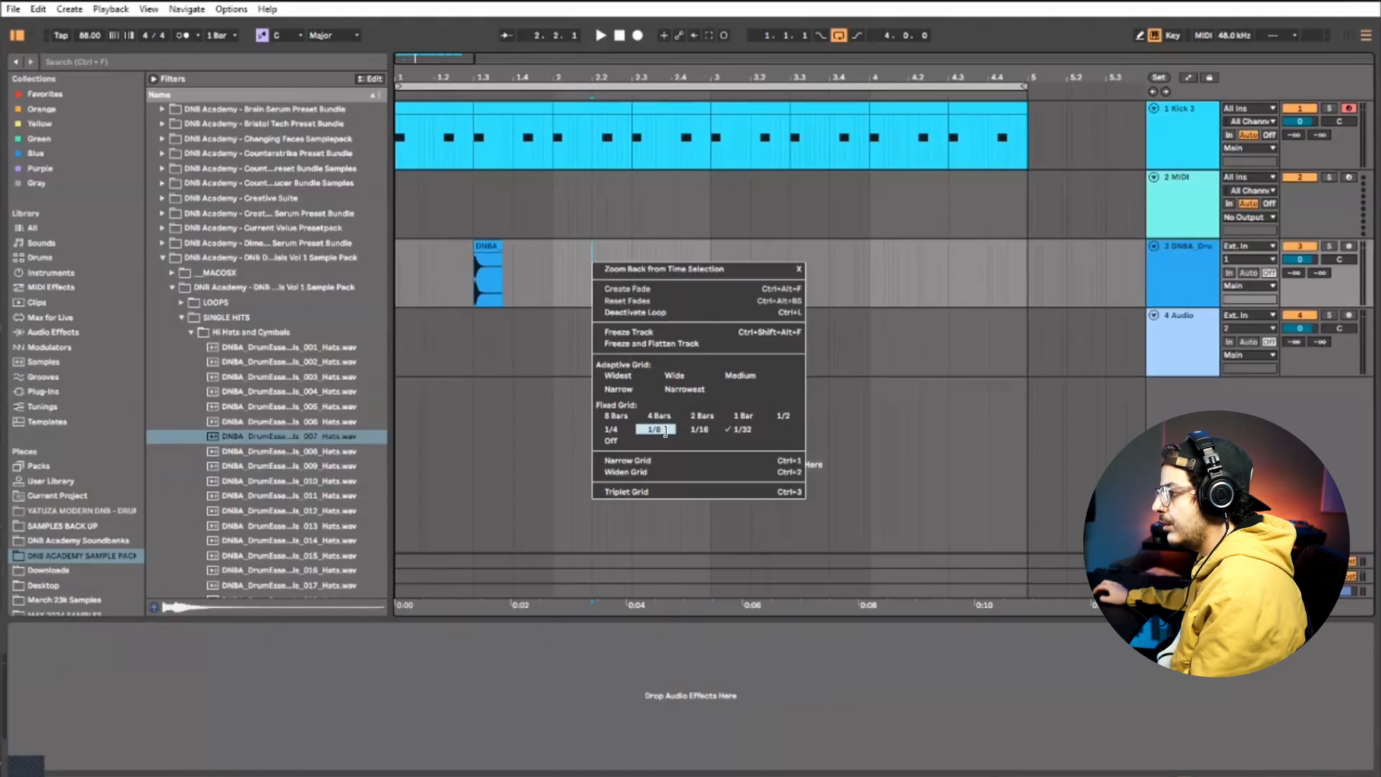
click(654, 429)
drag(481, 246, 415, 267)
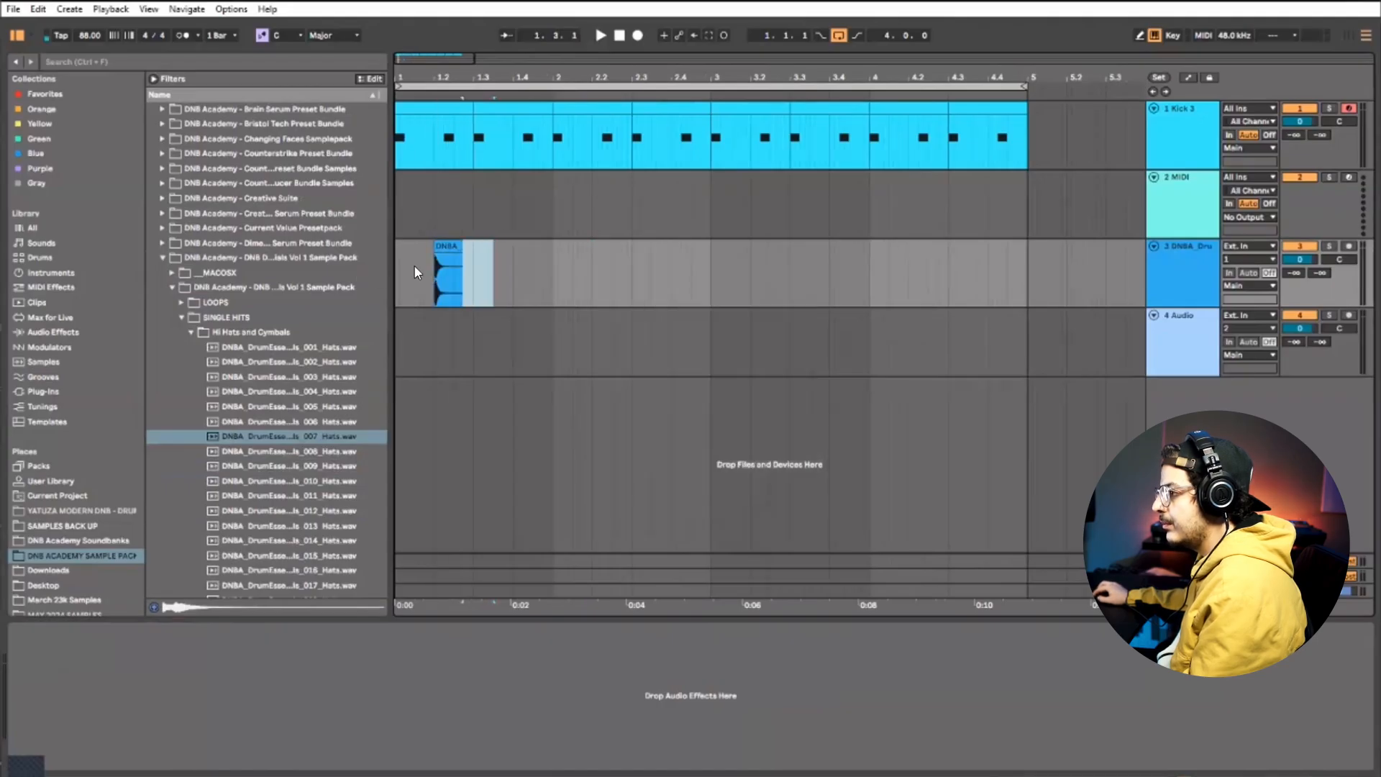
Duplicate the half bar containing the hat until the hats fill all four bars
key(ctrl+d)
key(ctrl+d)
key(ctrl+d)
key(ctrl+d)
key(ctrl+d)
key(ctrl+d)
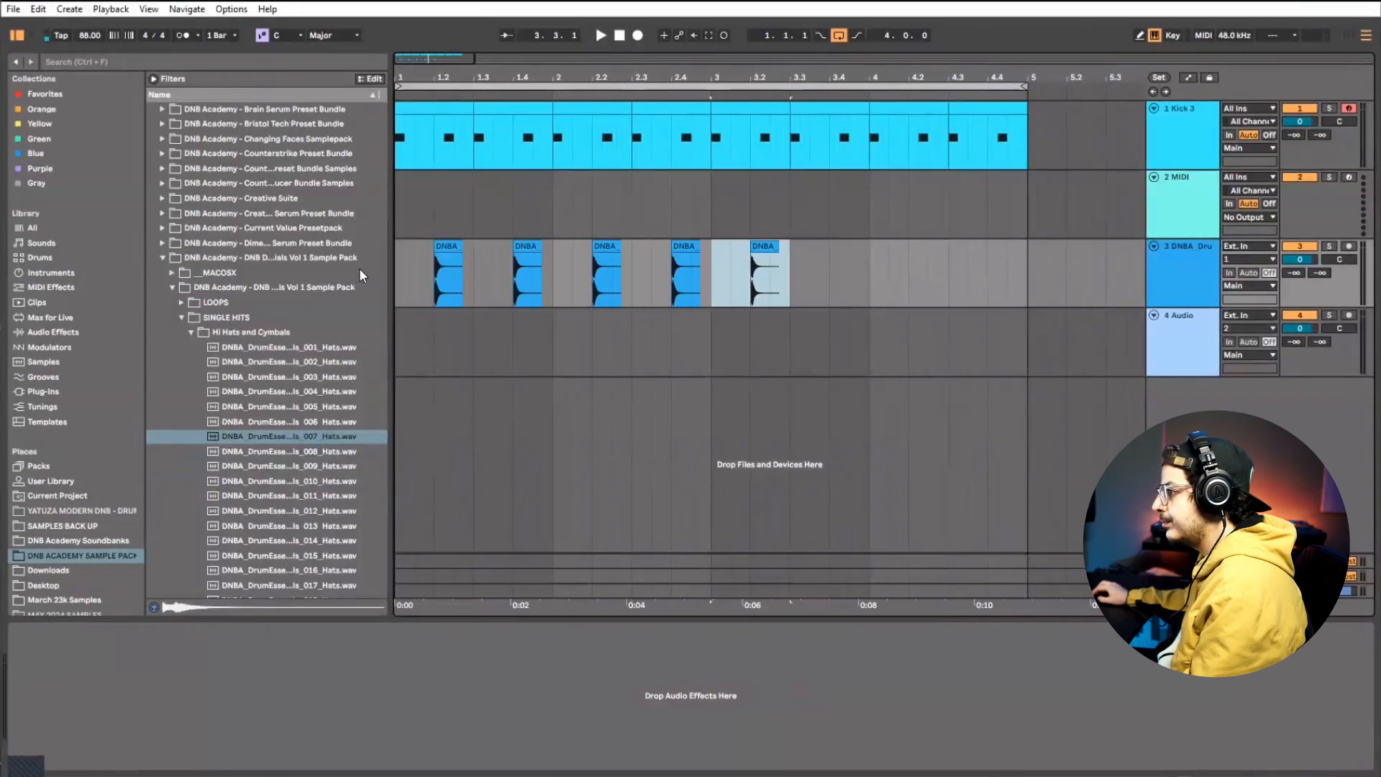
key(ctrl+d)
Open the Snares and Claps folder and audition its snare samples up to 033
click(190, 332)
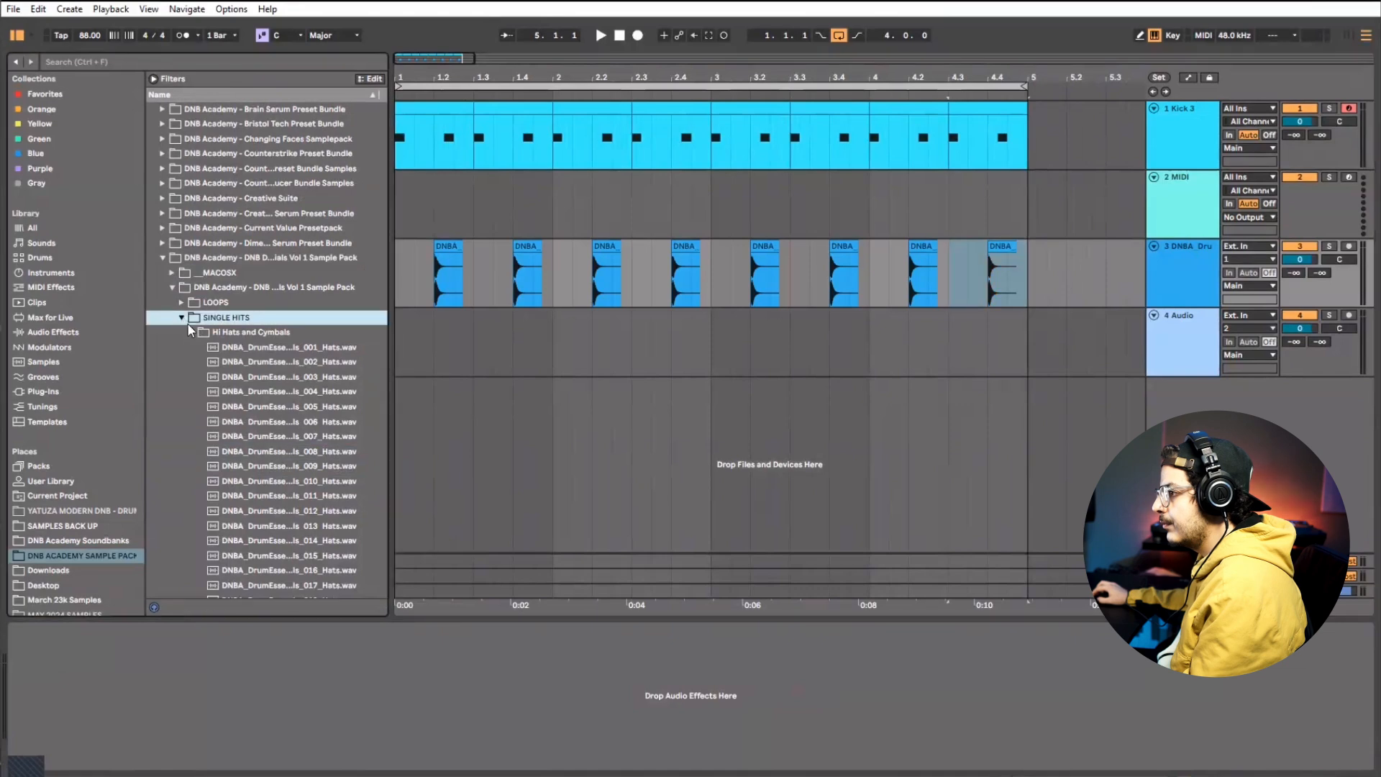
click(191, 377)
click(276, 459)
click(308, 525)
click(316, 497)
click(337, 583)
scroll(337, 576, down, 1)
click(326, 551)
scroll(326, 551, down, 1)
click(330, 550)
click(331, 576)
scroll(331, 576, down, 1)
click(325, 538)
click(333, 576)
click(320, 543)
scroll(326, 564, down, 1)
click(326, 559)
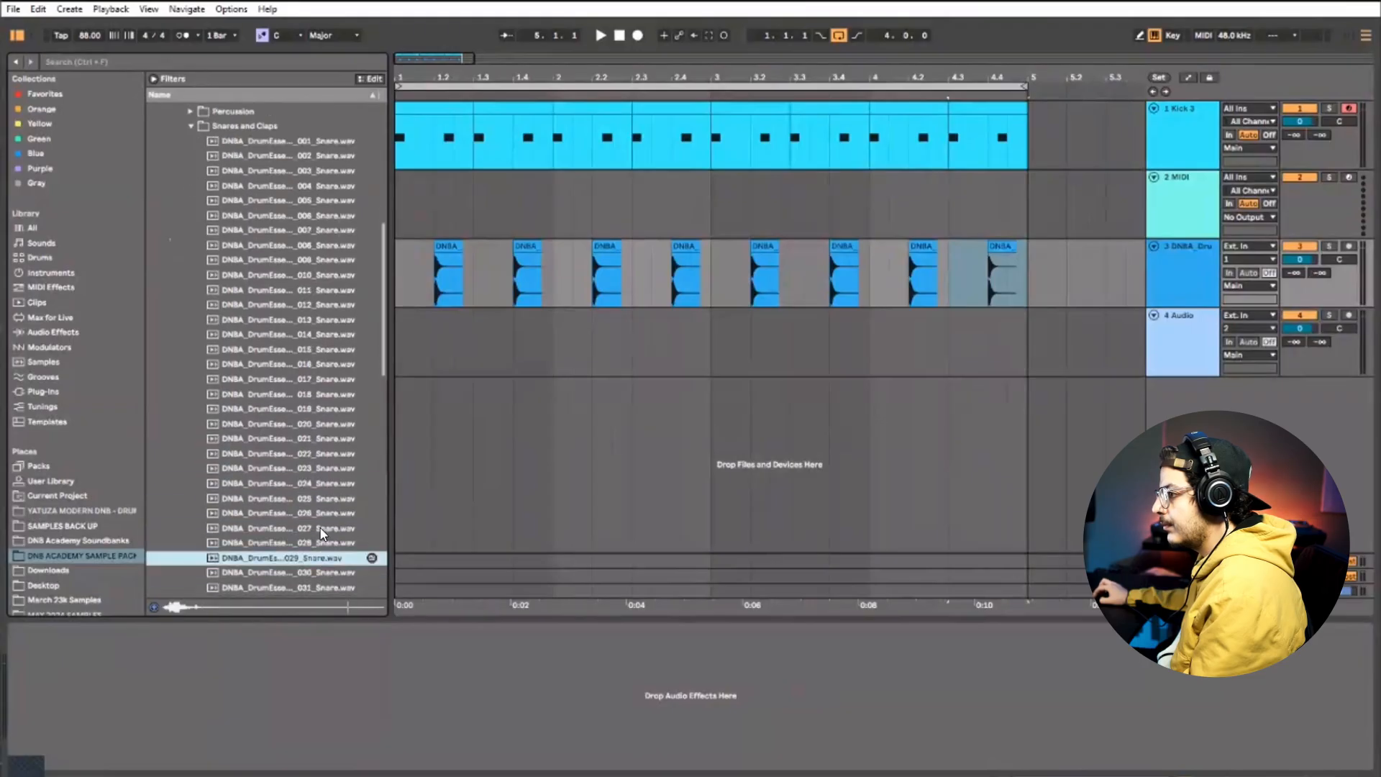
click(319, 574)
click(305, 586)
scroll(306, 576, down, 1)
click(309, 569)
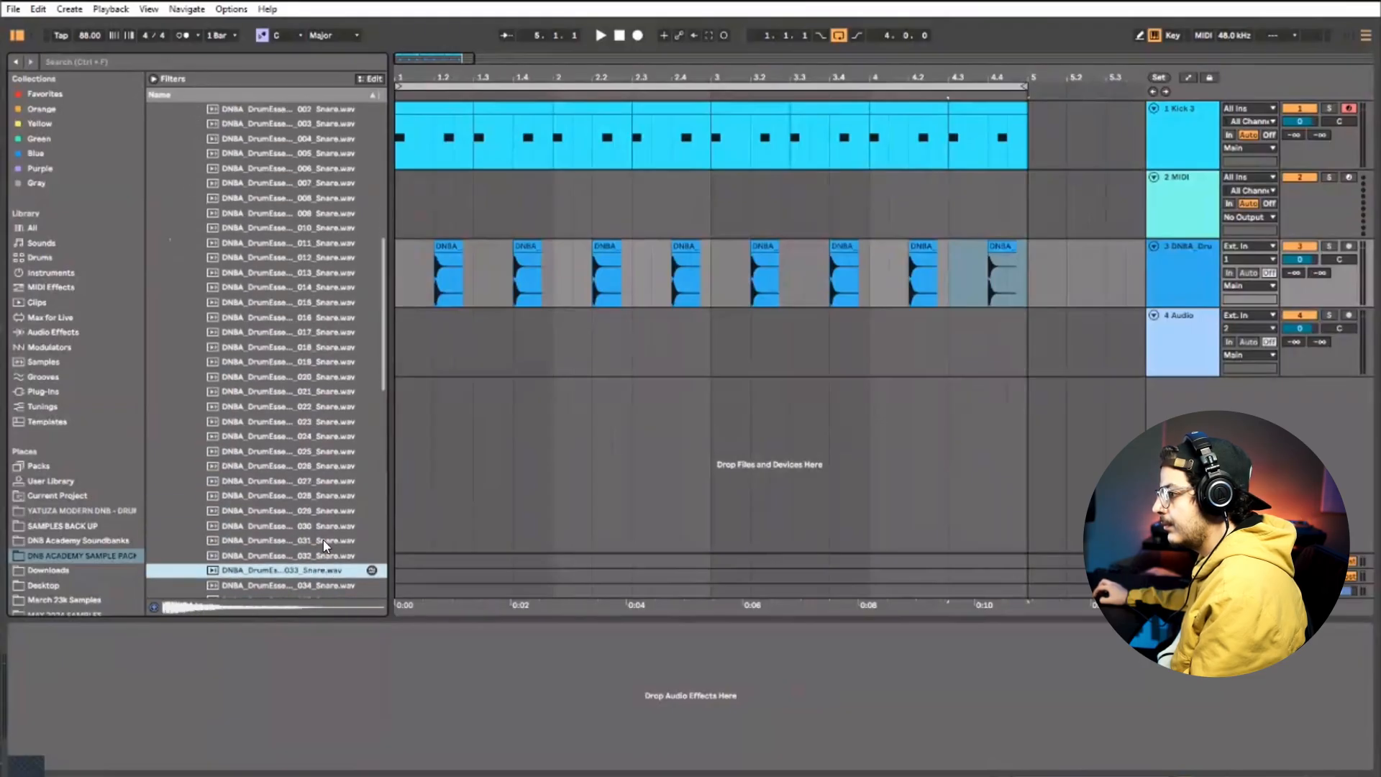
Compare a few more snares and place the 032 snare on track 2 at 1.1.3
click(318, 558)
click(305, 332)
click(296, 555)
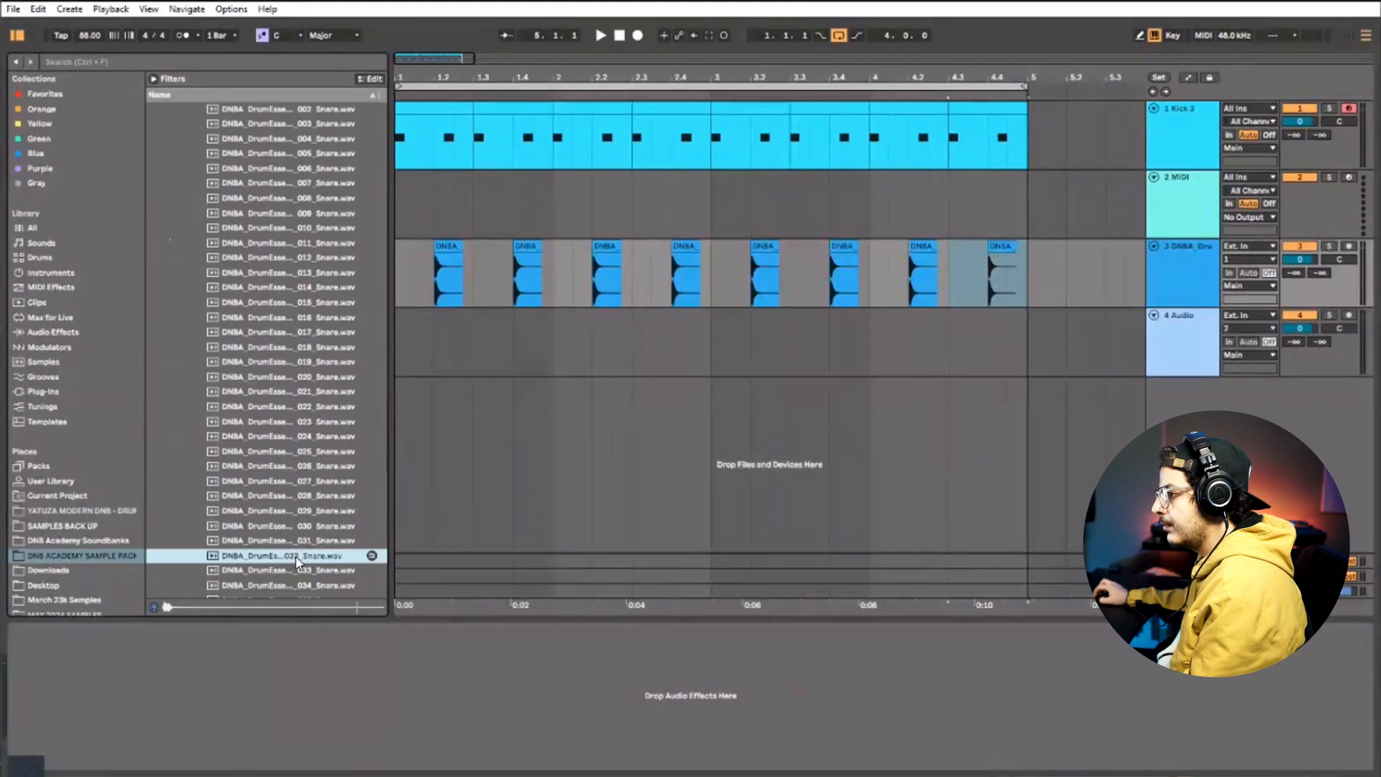
drag(308, 553, 420, 201)
drag(425, 78, 314, 292)
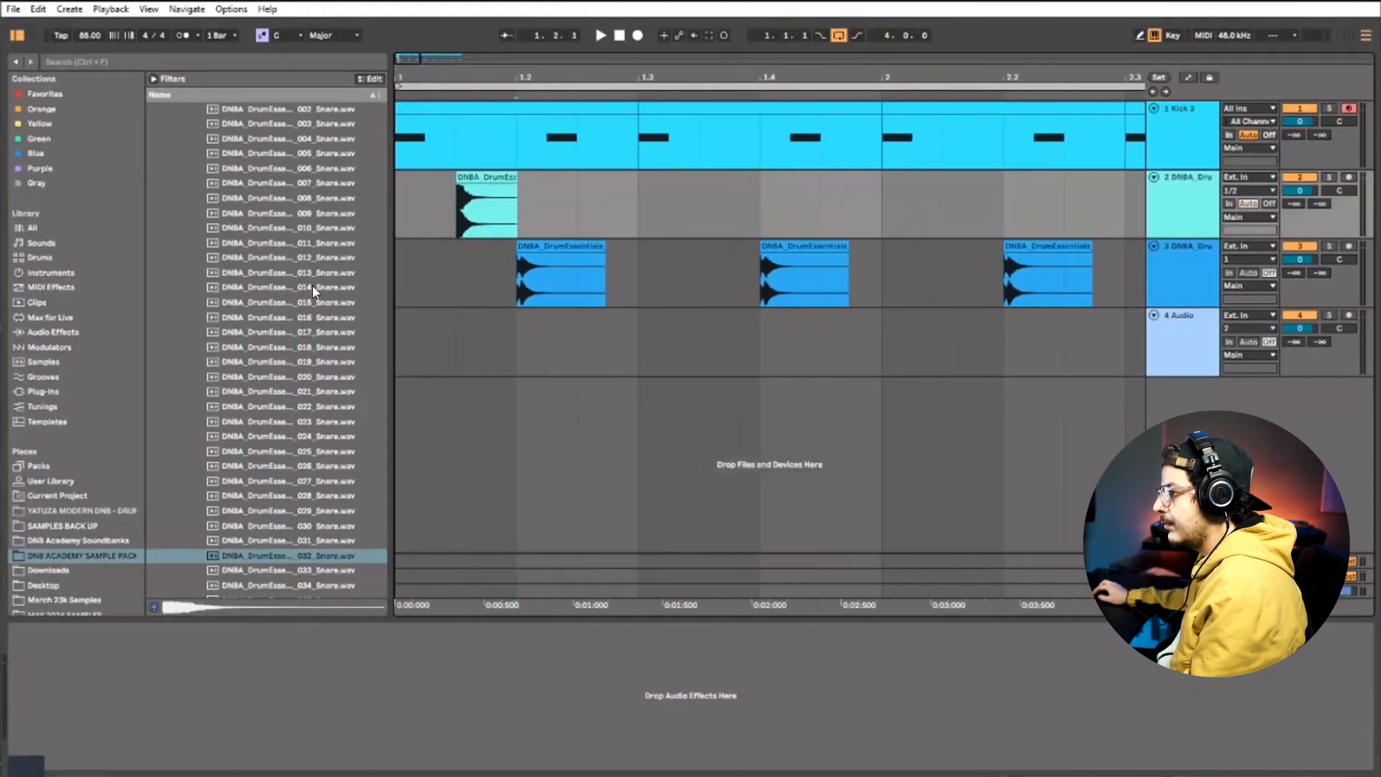
Add a curved fade-out along the snare clip and play it back
drag(513, 187, 371, 167)
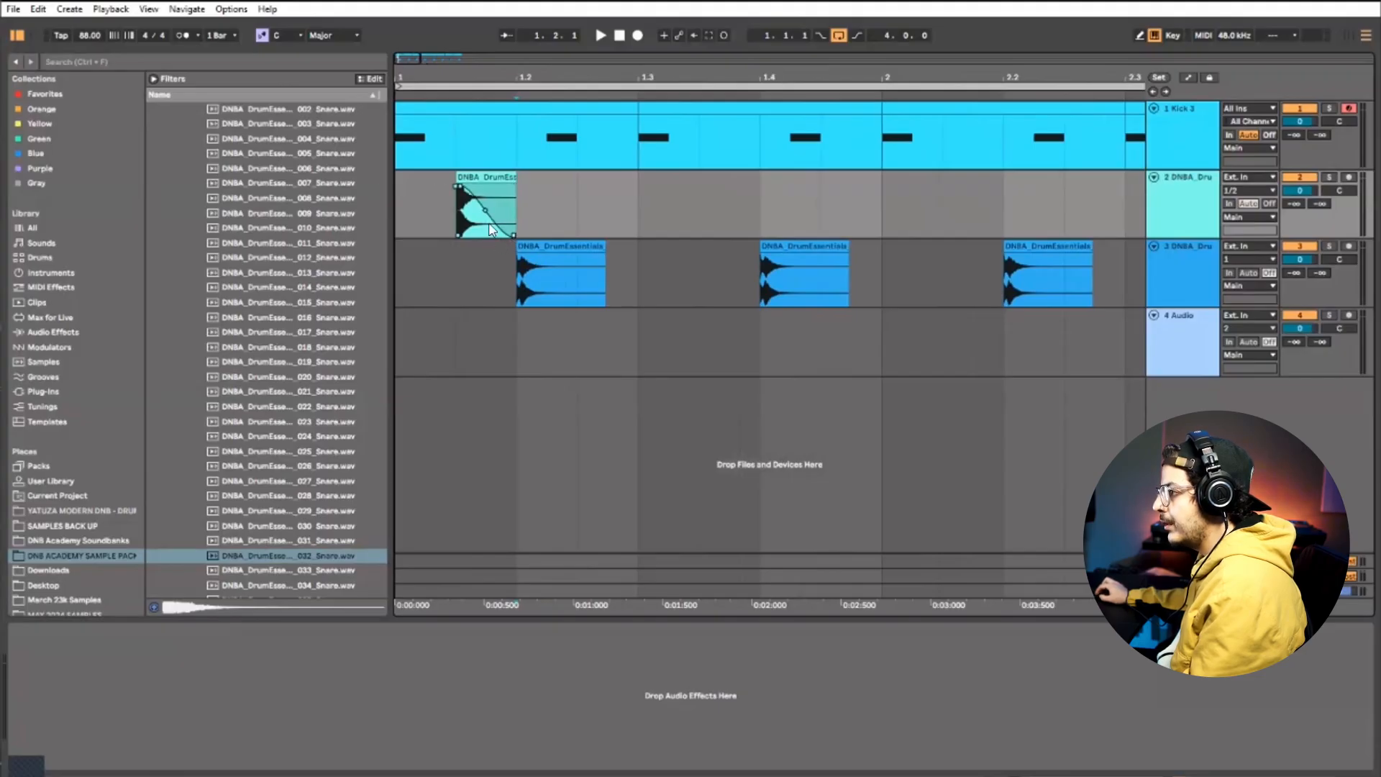
key(space)
key(space)
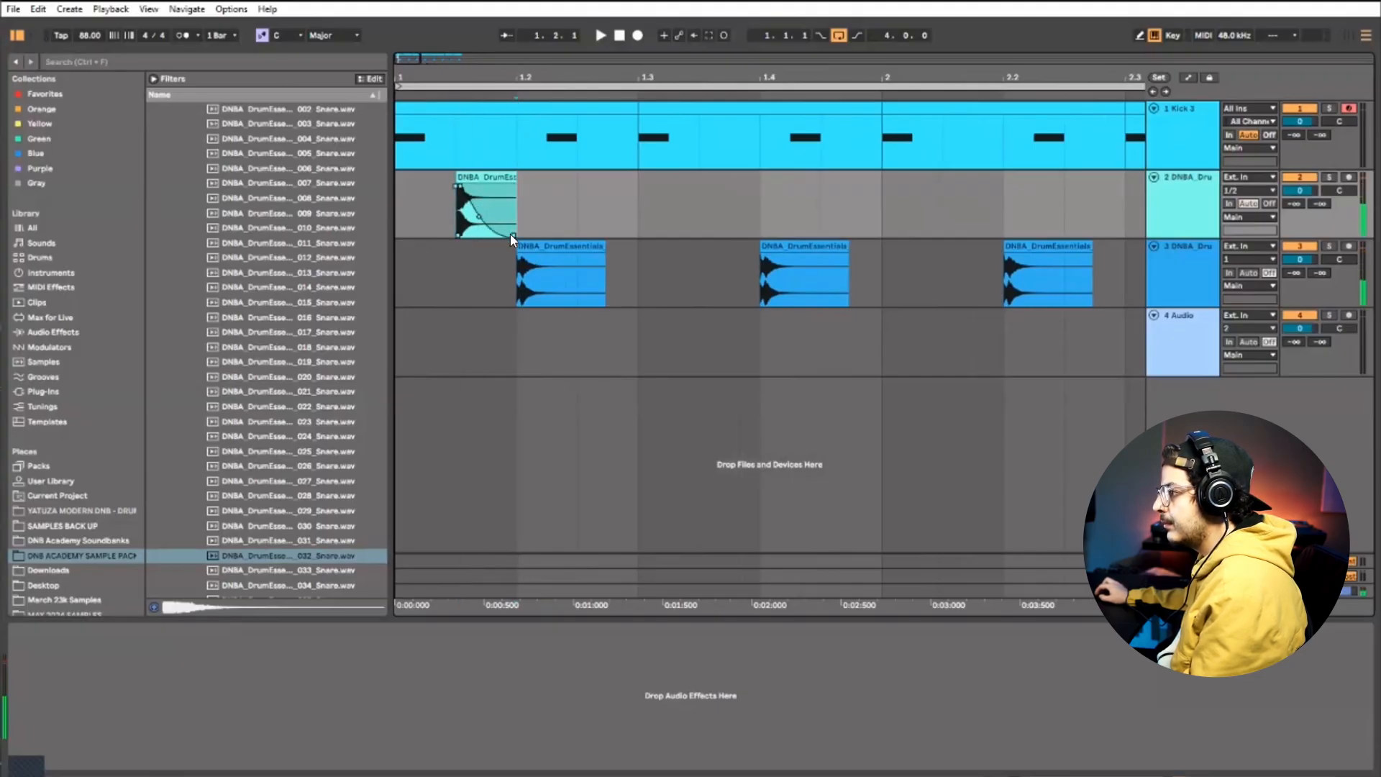
Trim the end of the snare clip to make it shorter and play the result
click(502, 180)
drag(516, 182, 481, 184)
key(space)
key(space)
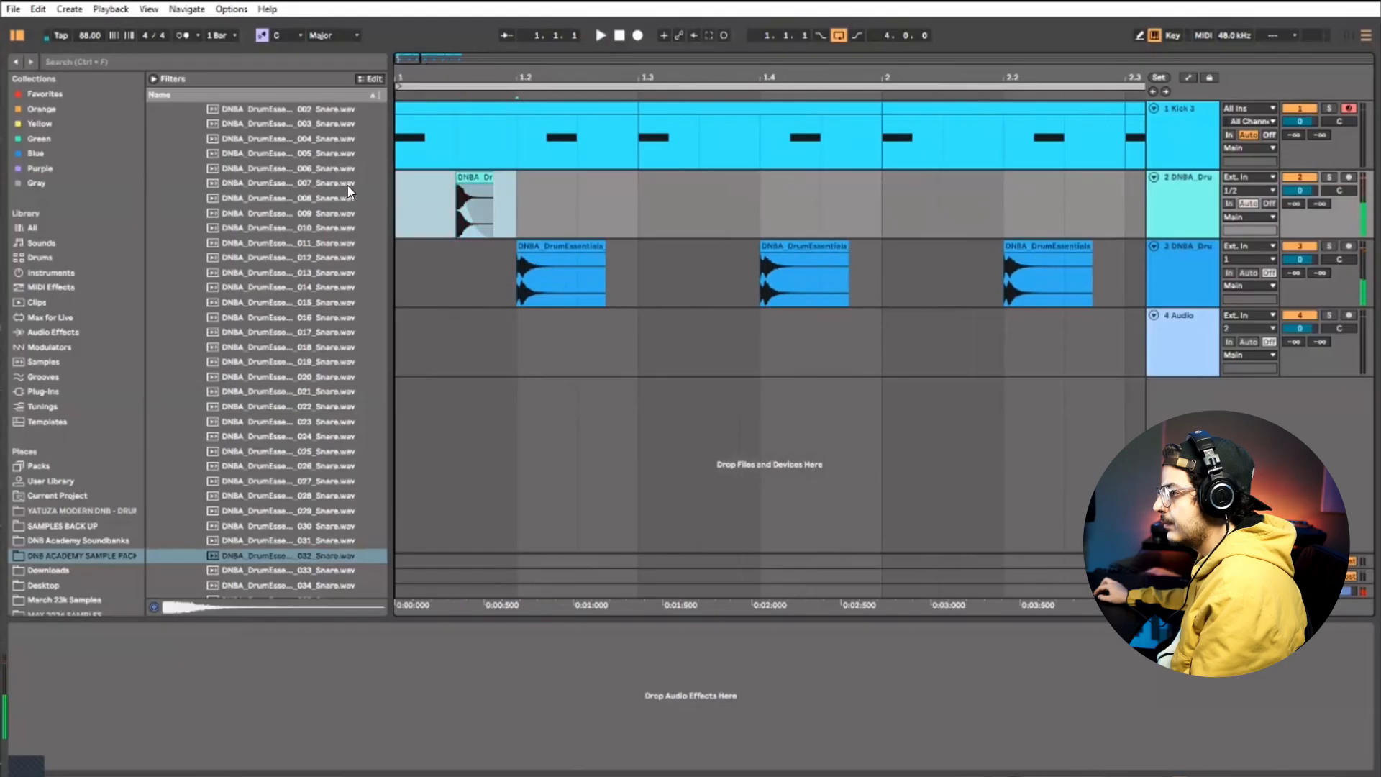
Duplicate the first beat with the snare repeatedly until the off-beat snares fill four bars
key(ctrl+d)
key(ctrl+d)
key(ctrl+d)
key(ctrl+d)
key(ctrl+d)
key(ctrl+d)
key(ctrl+d)
key(ctrl+d)
key(ctrl+d)
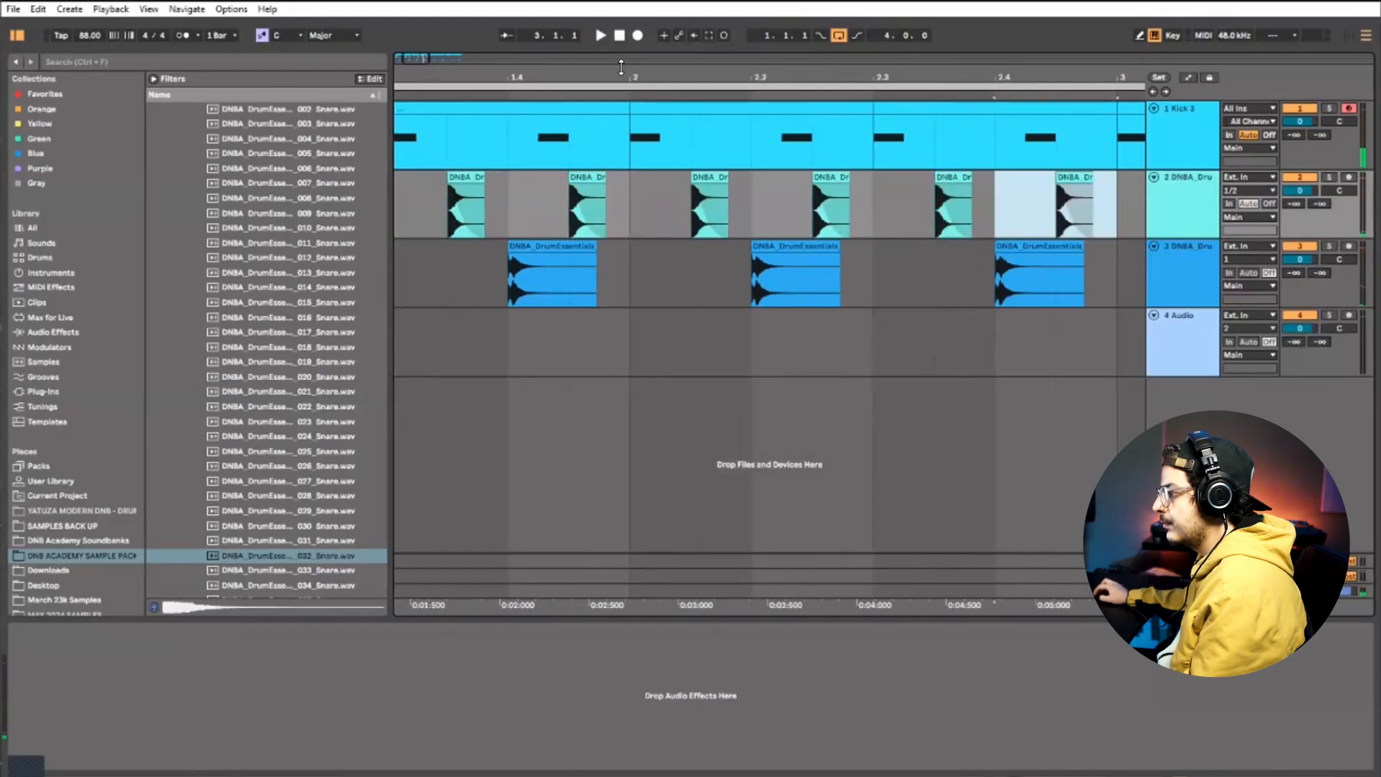
scroll(769, 346, down, 5)
key(ctrl+d)
key(ctrl+d)
key(ctrl+d)
key(ctrl+d)
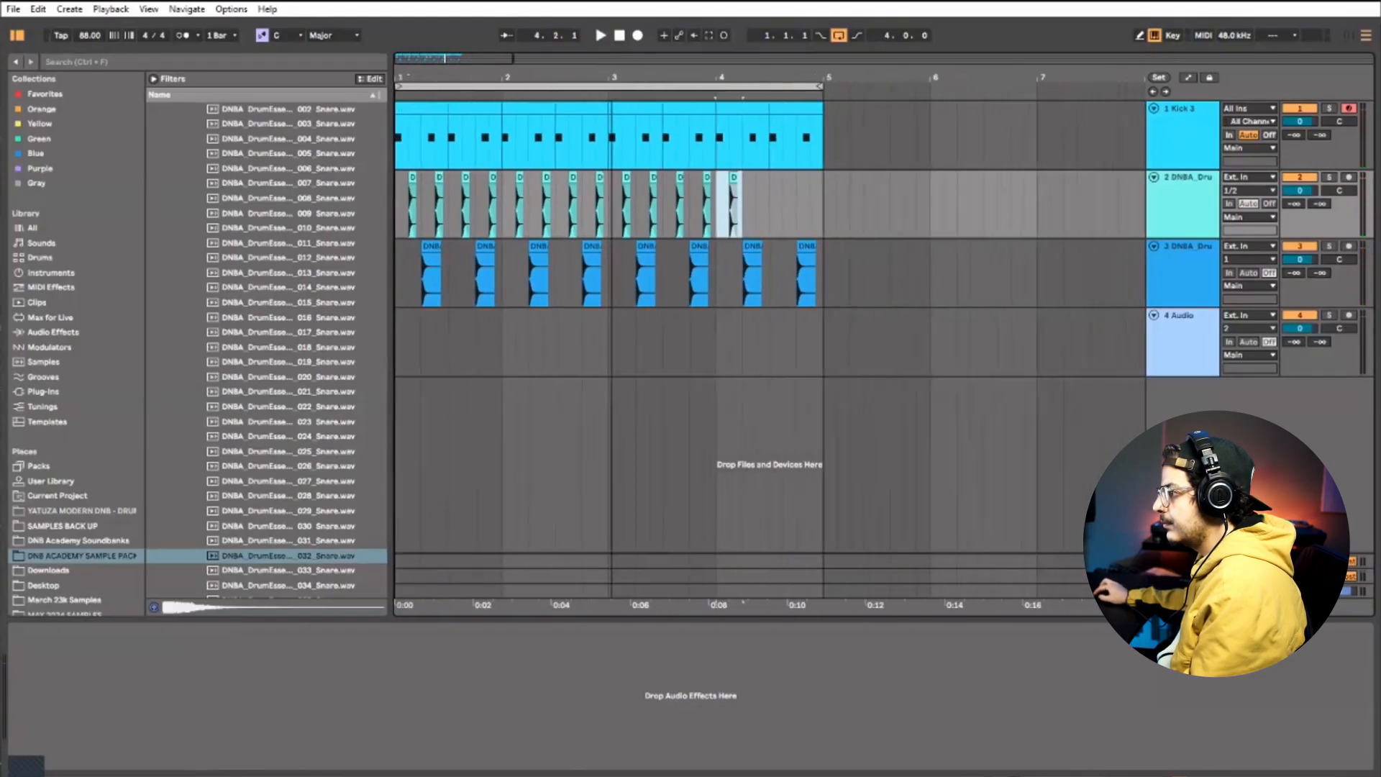
Play the four-bar loop and lower the hat track's volume to -1.8 dB
click(598, 96)
click(594, 84)
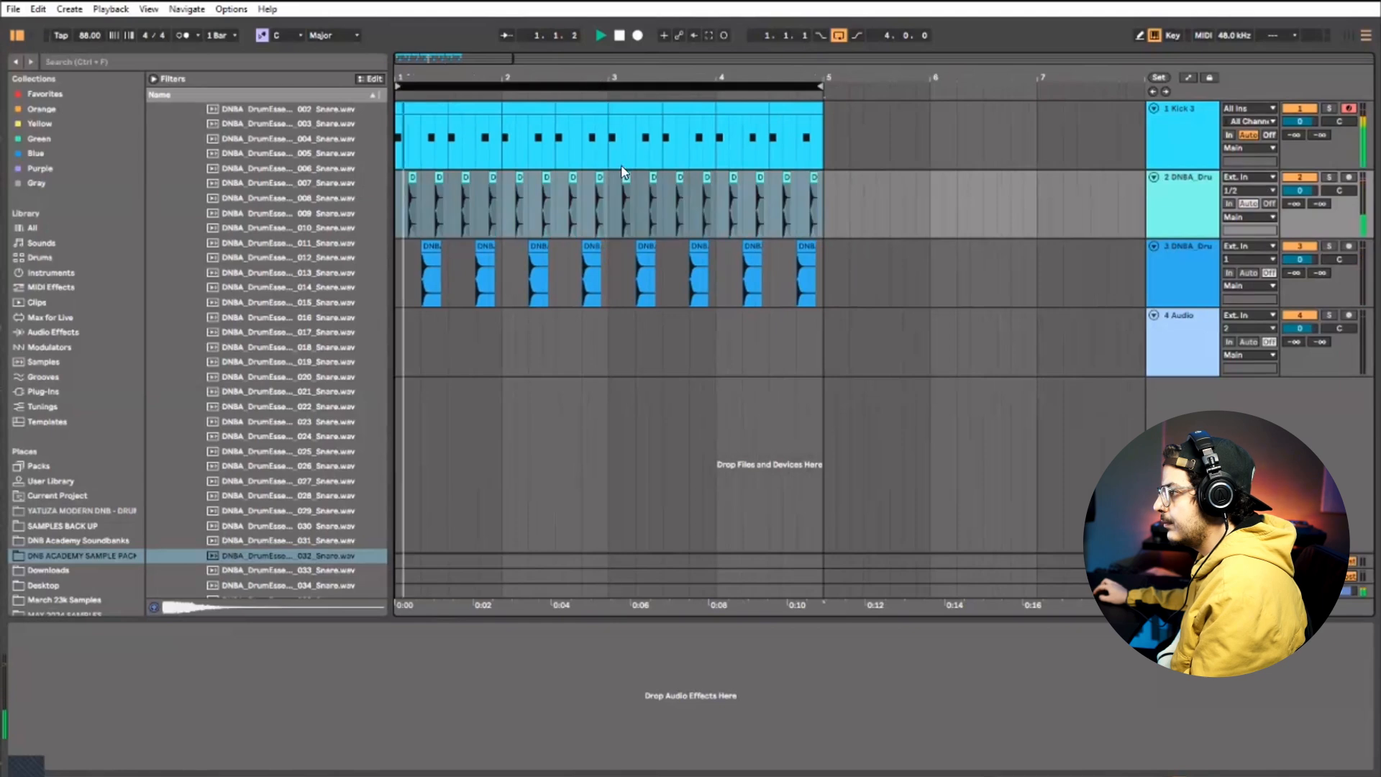
drag(1300, 260, 1299, 270)
Shorten the first hat clip, delete the other hats and duplicate its half bar across the four bars
drag(424, 254, 379, 294)
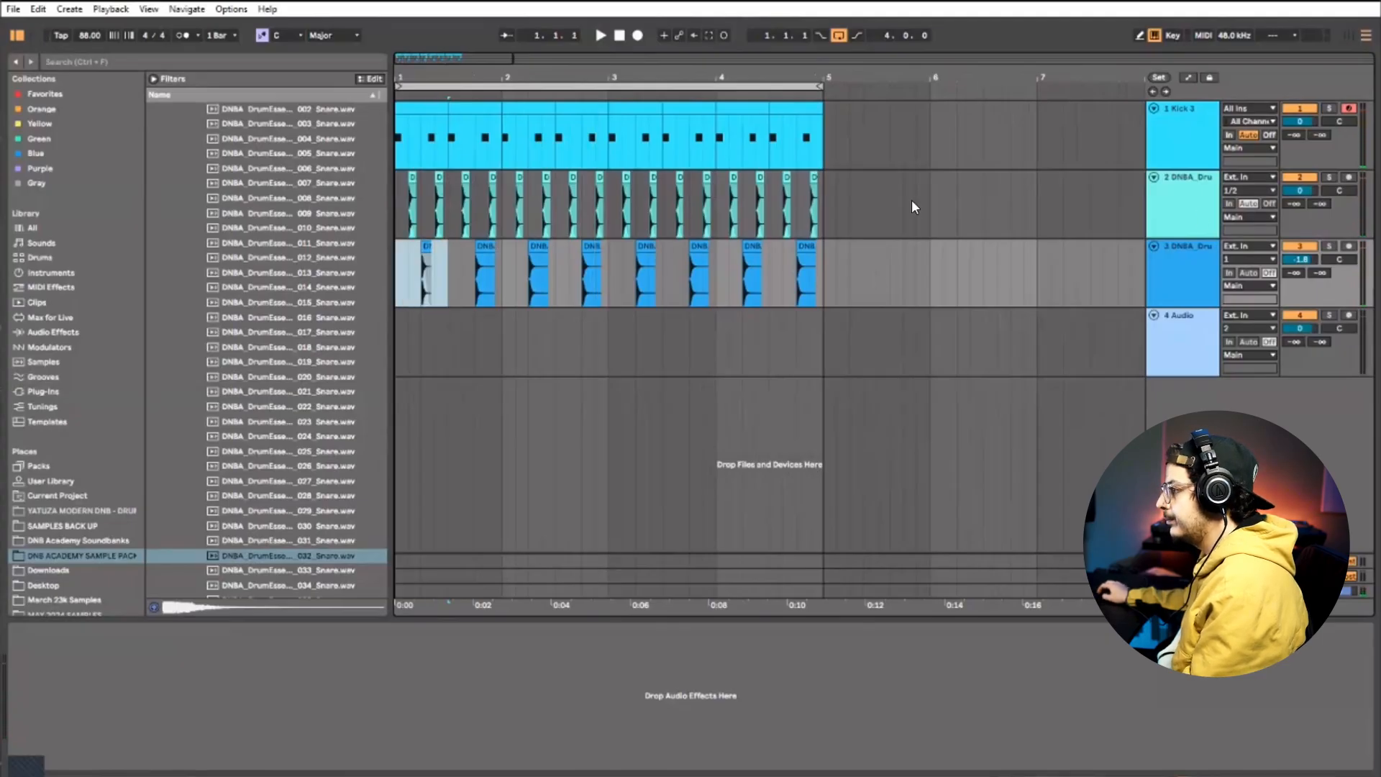
drag(864, 280, 326, 282)
key(Delete)
key(ctrl+d)
key(ctrl+d)
key(ctrl+d)
key(ctrl+d)
key(ctrl+d)
key(ctrl+d)
key(ctrl+d)
Play the drum loop from the start to check the shortened hats
click(400, 279)
key(space)
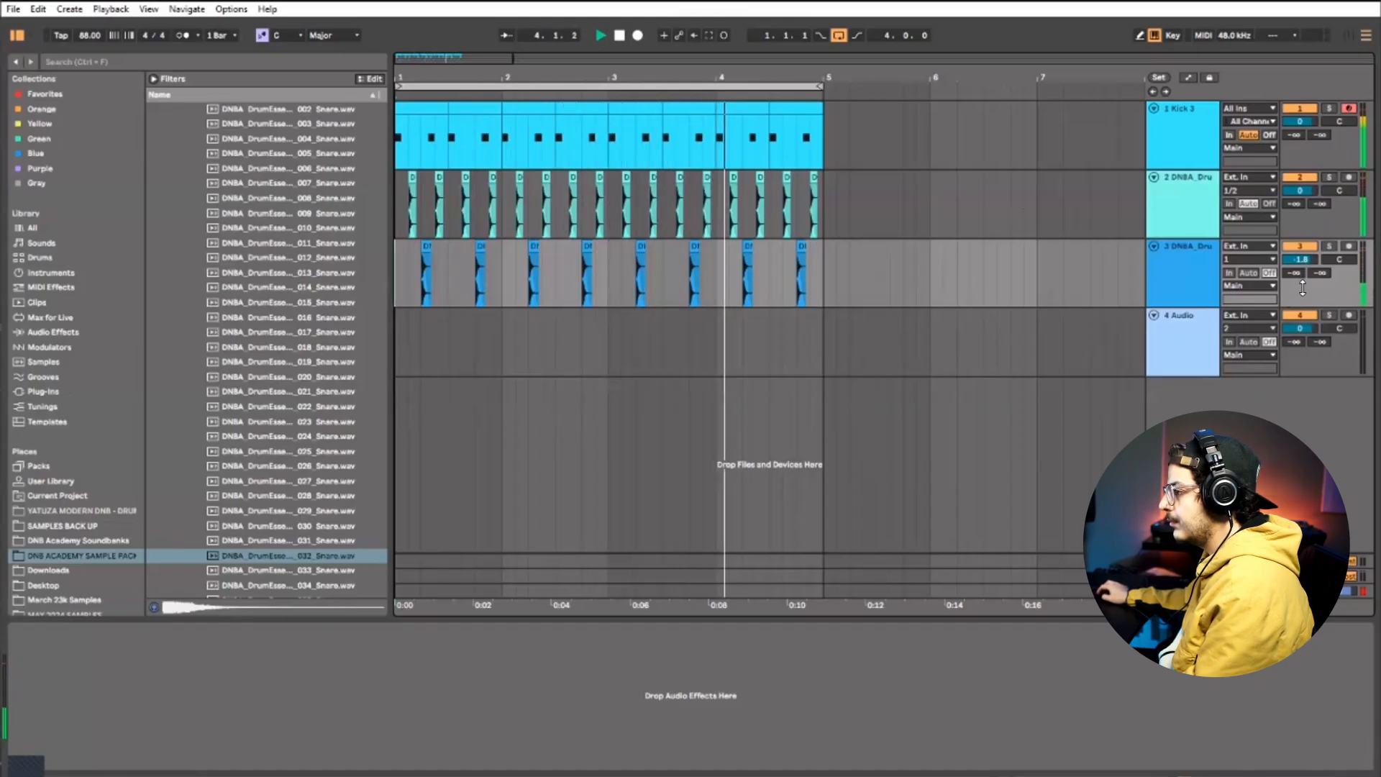
key(space)
Find the Operator instrument and add it on a new track below the audio tracks
click(1200, 317)
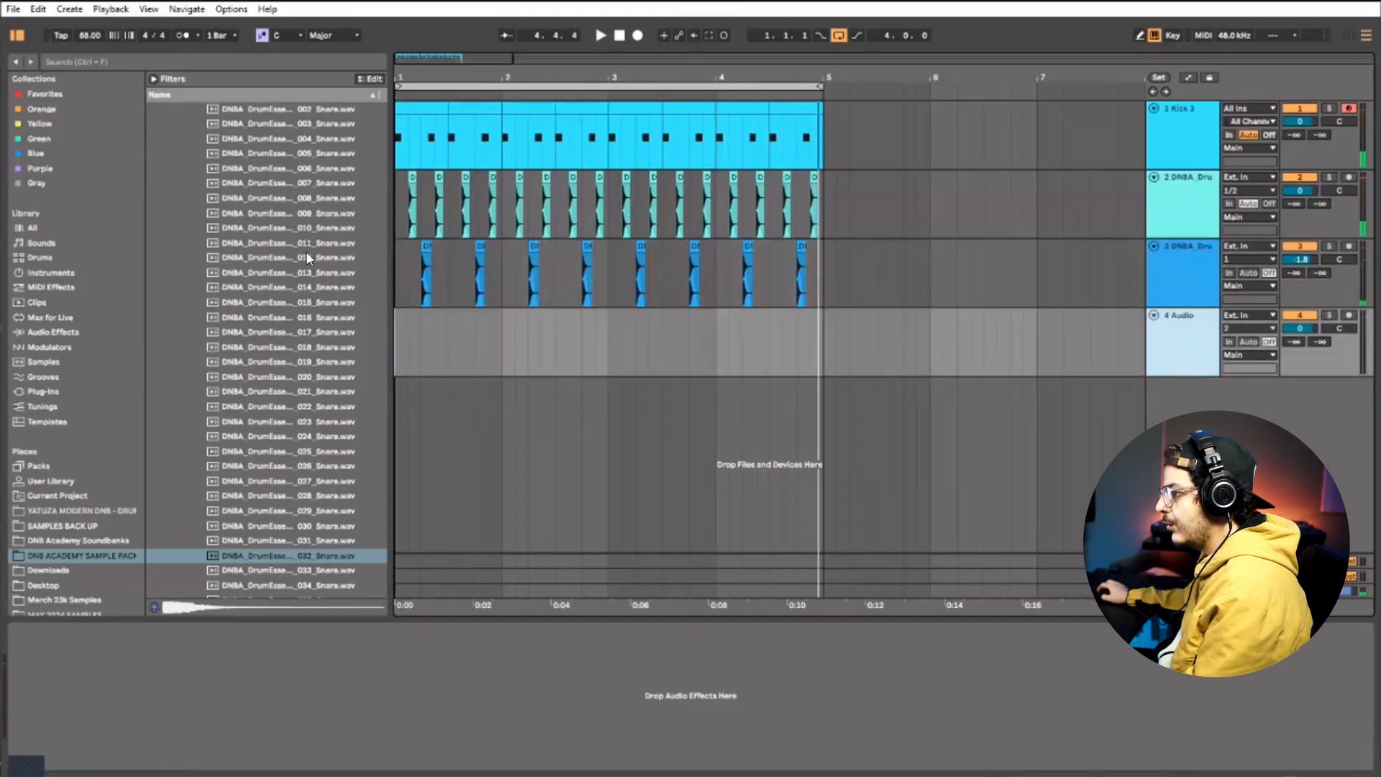
click(40, 332)
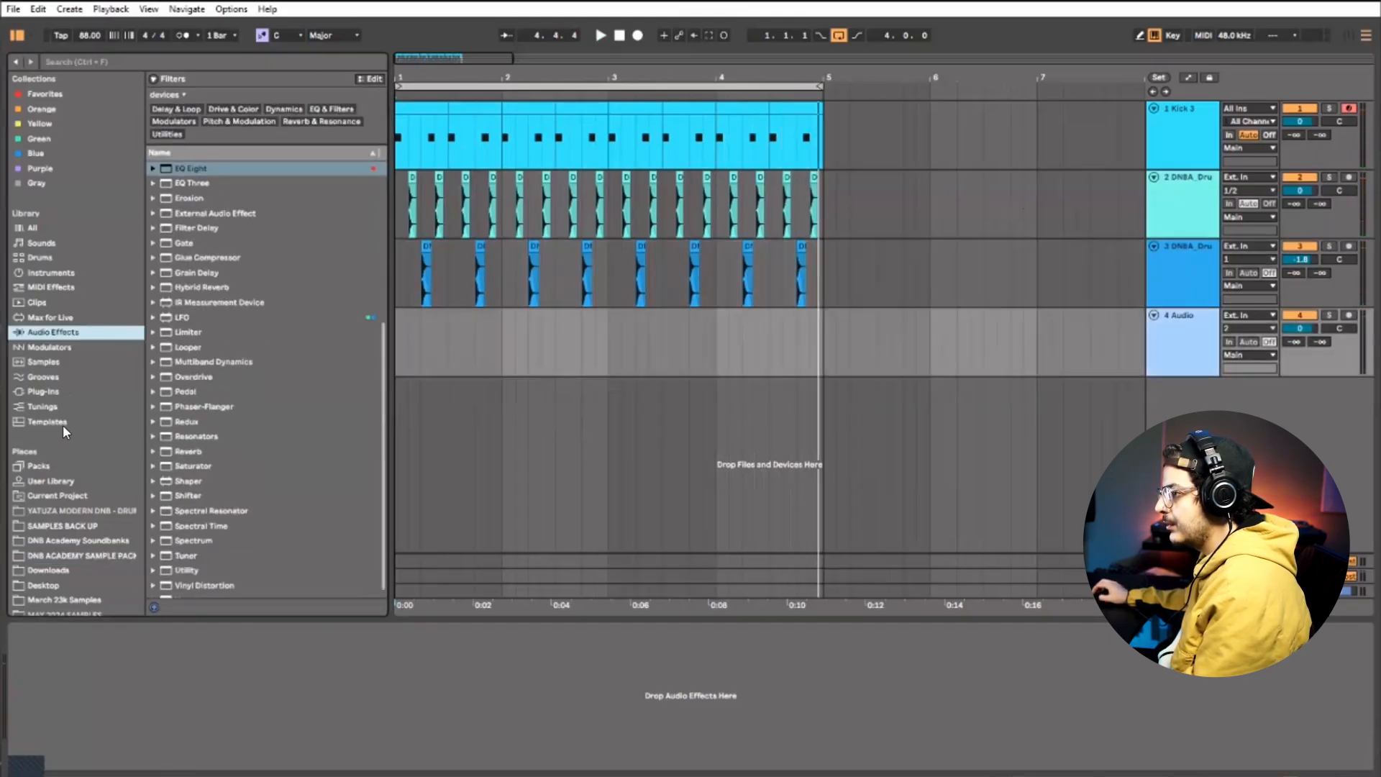
click(62, 274)
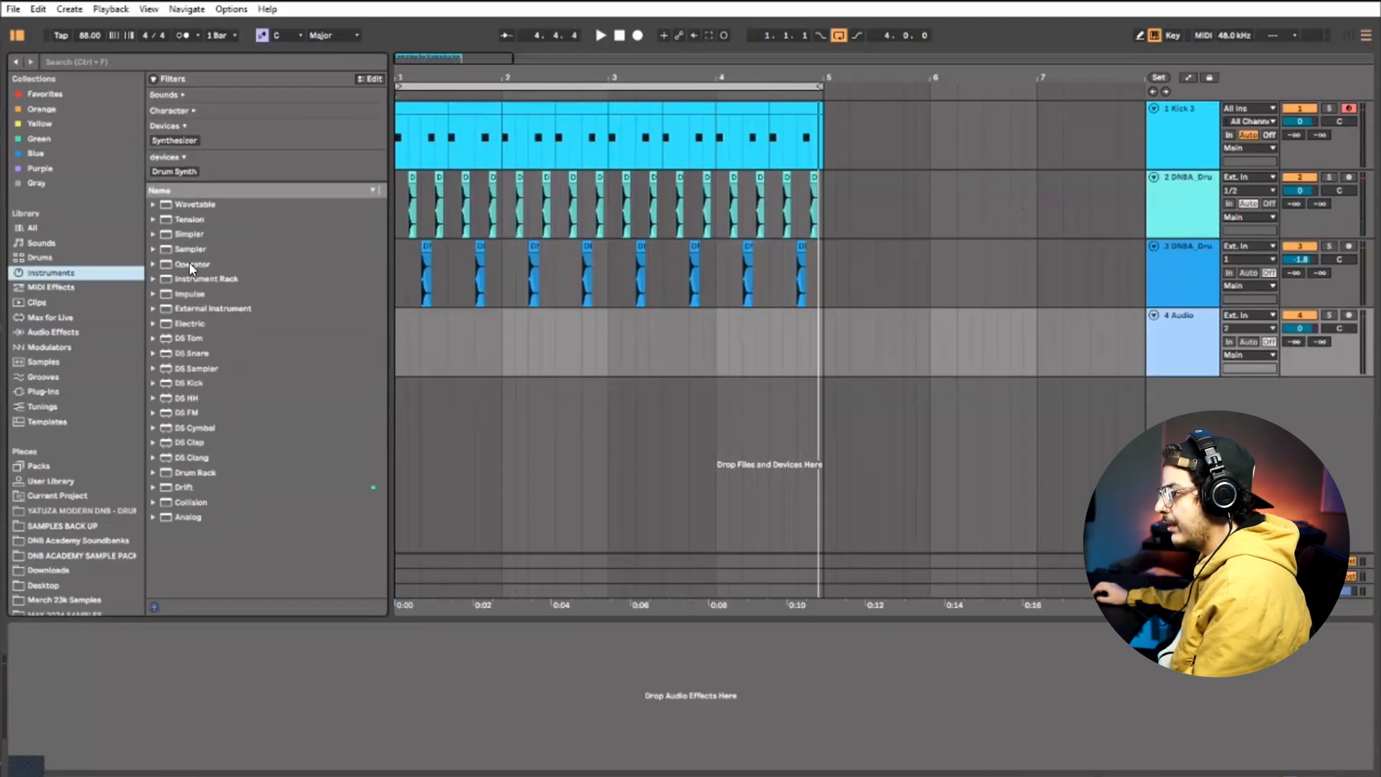
click(191, 266)
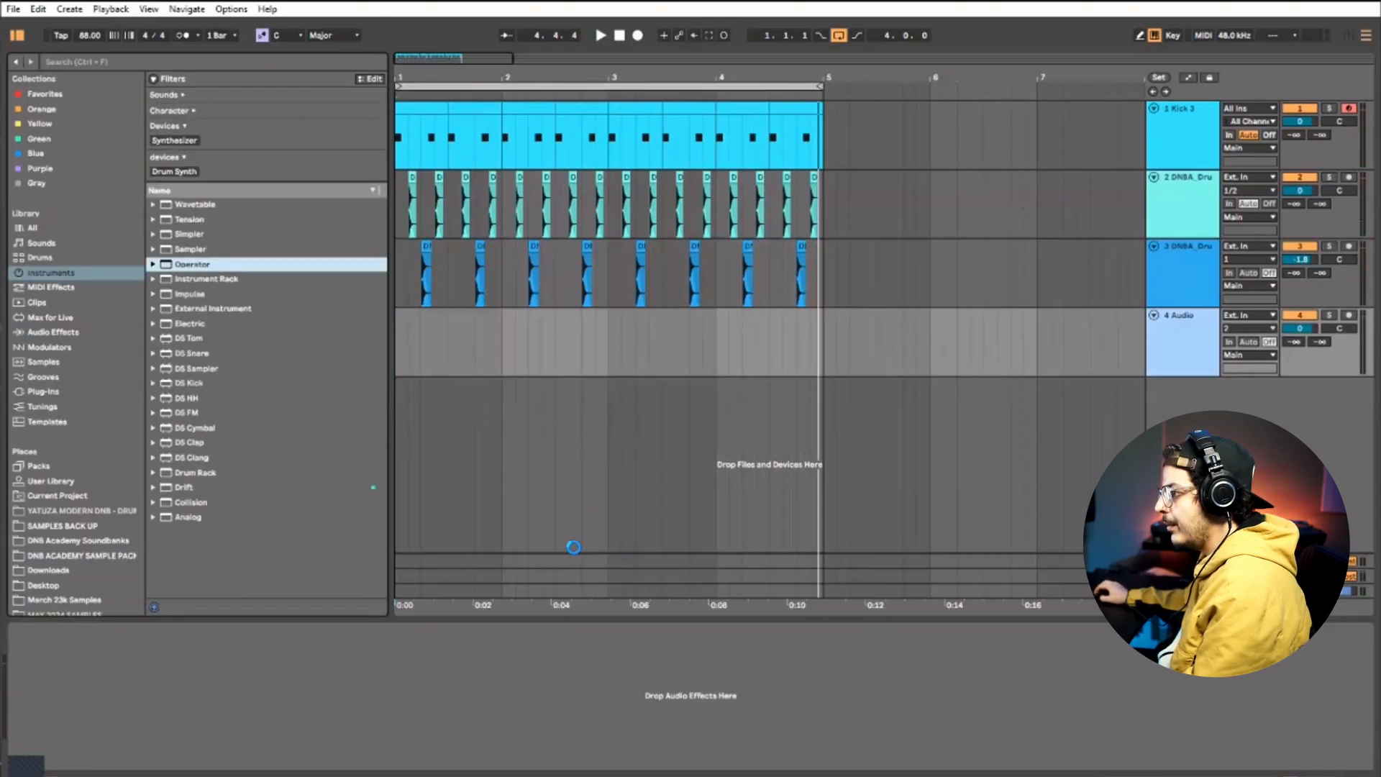
drag(573, 547, 573, 547)
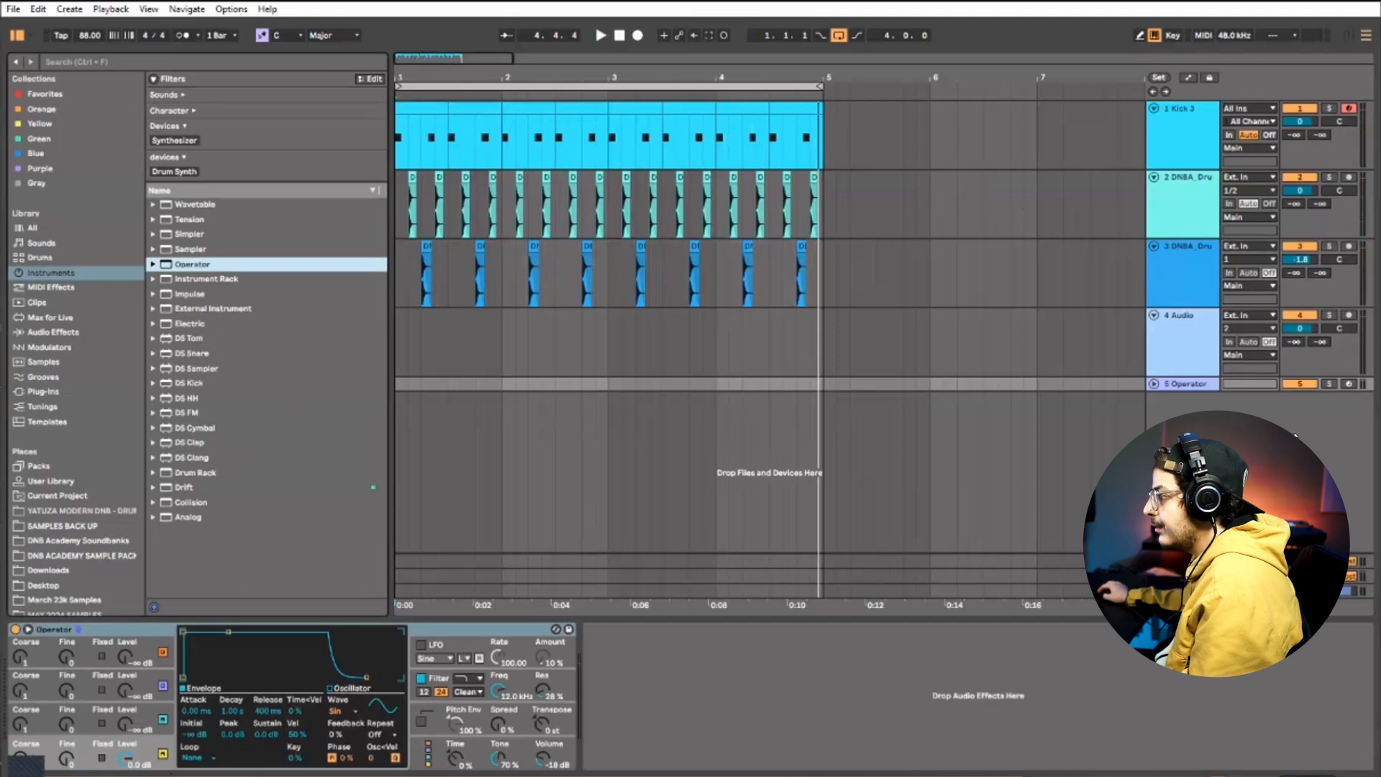
Arm the Operator track and insert an empty MIDI clip on it from 1.1.3 to the start of bar 2
click(1349, 384)
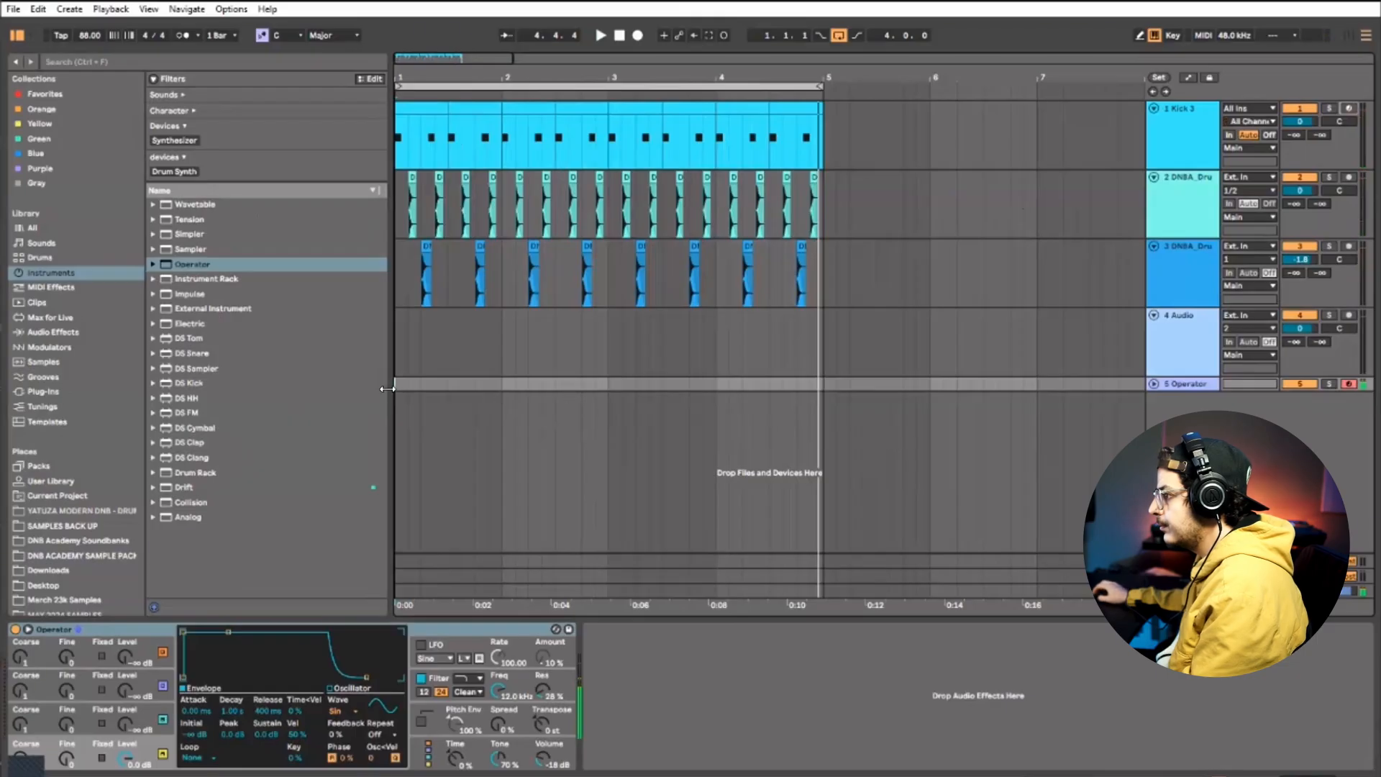
drag(406, 384, 501, 383)
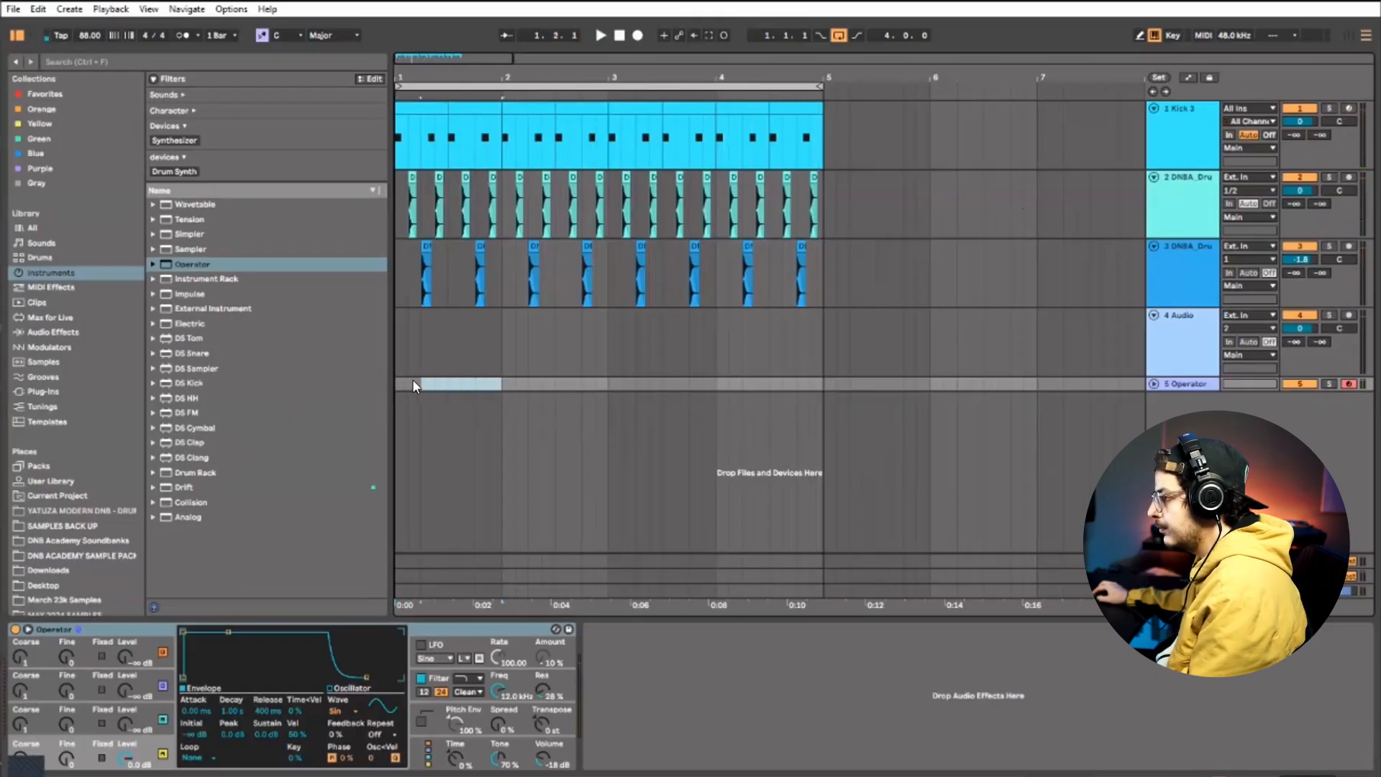
key(ctrl+shift+m)
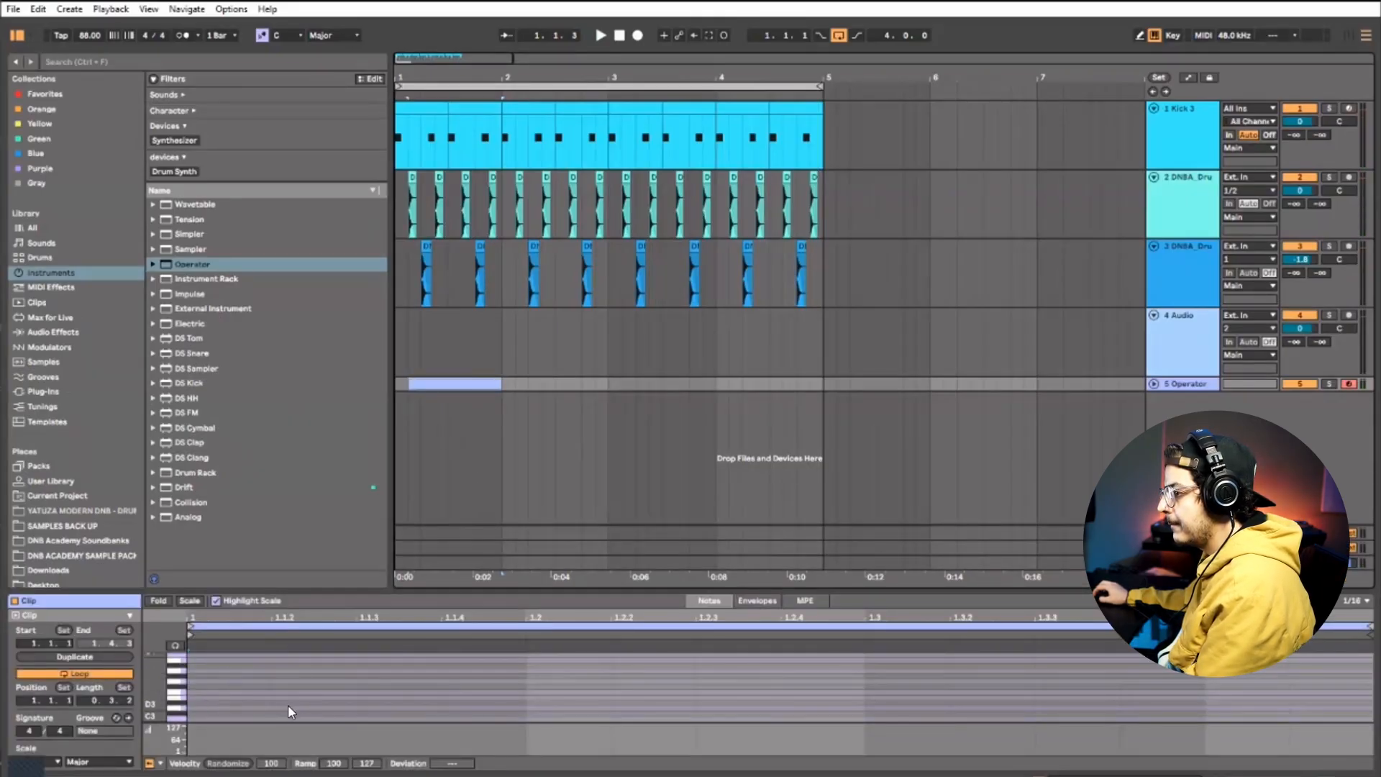
Add an F0 note near the start of the Operator clip and lengthen it to the end of the clip
drag(352, 591, 351, 386)
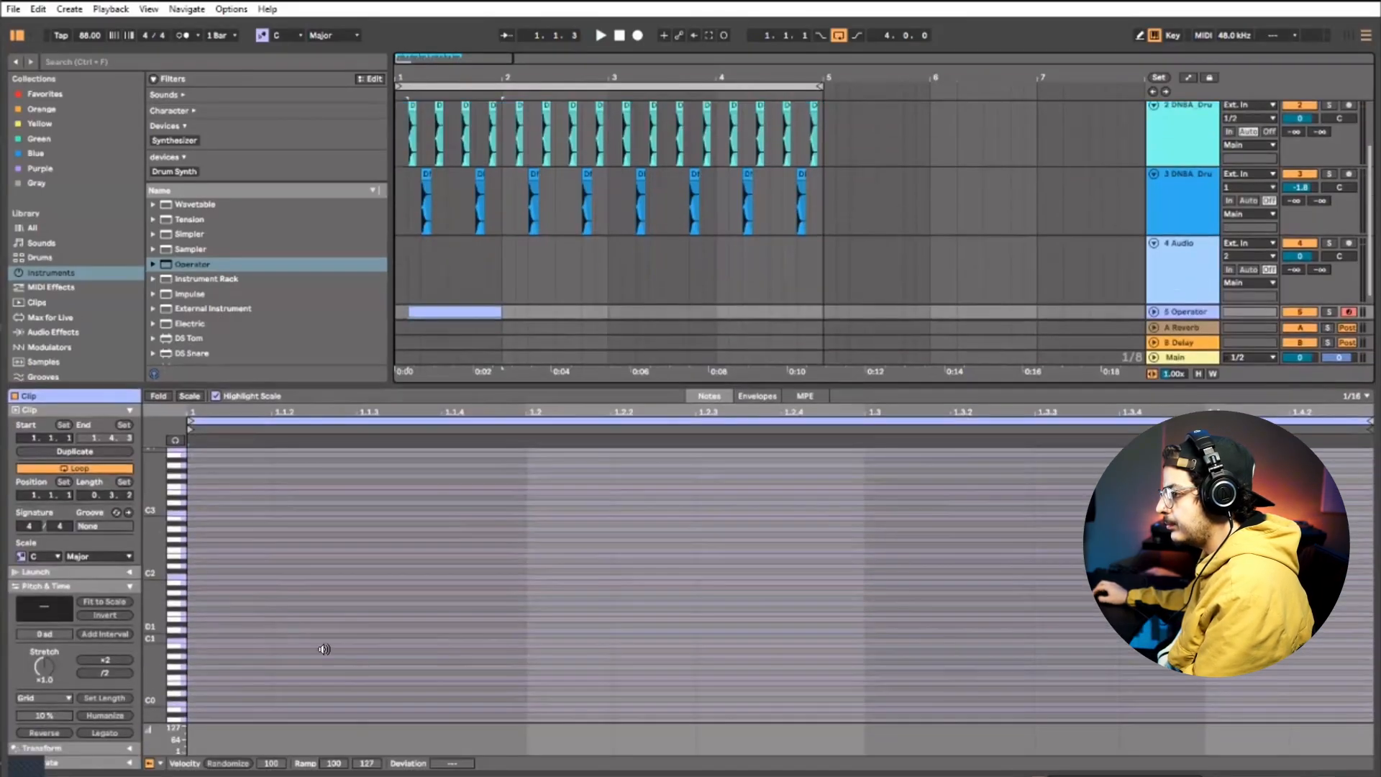
double_click(291, 677)
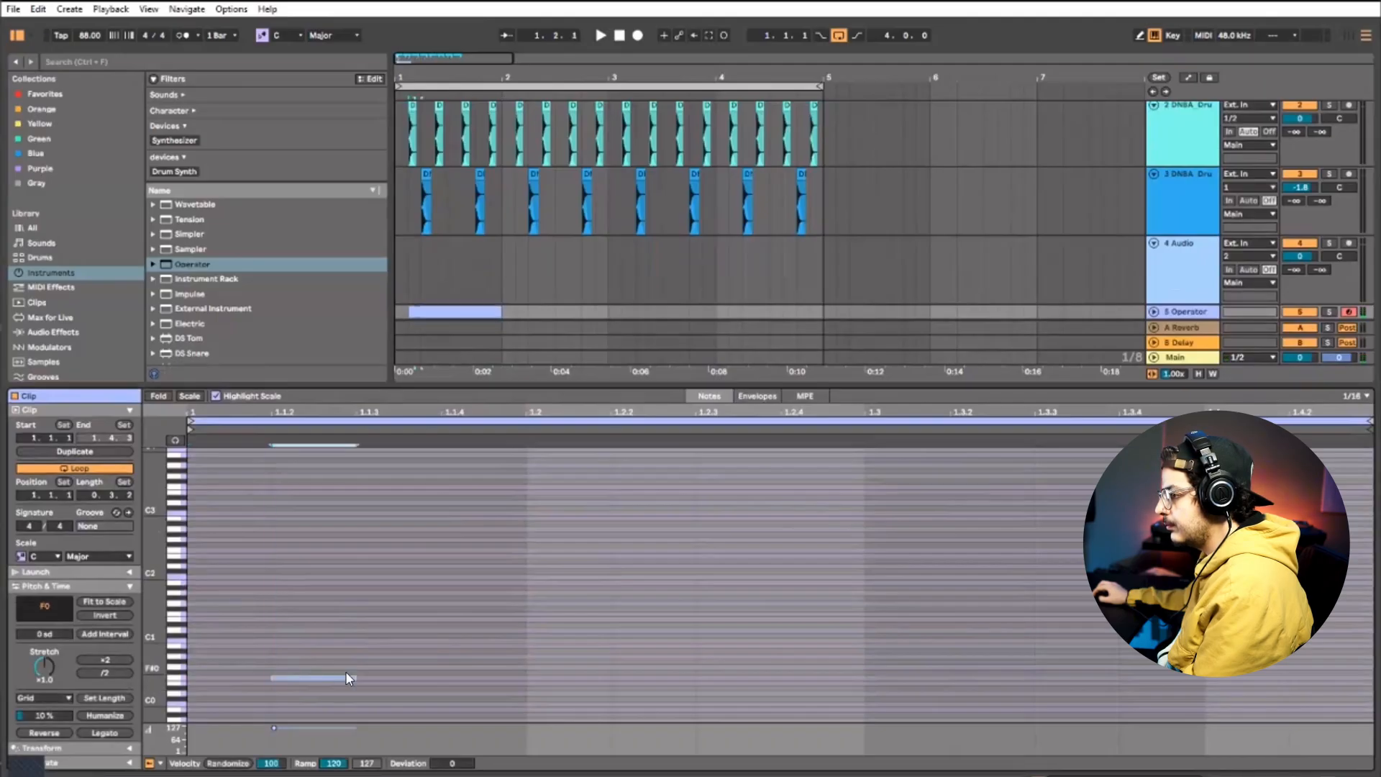
drag(353, 677, 1132, 684)
key(space)
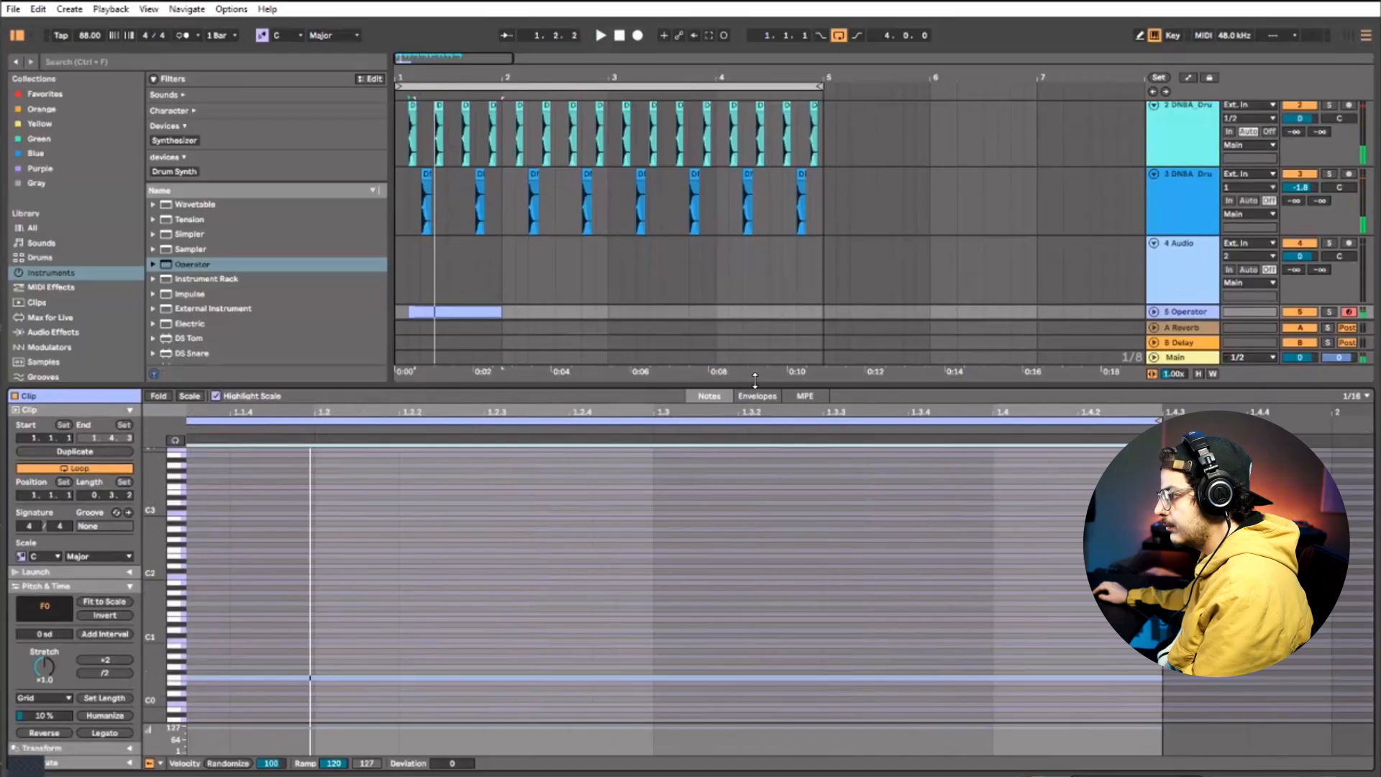
drag(750, 484, 805, 683)
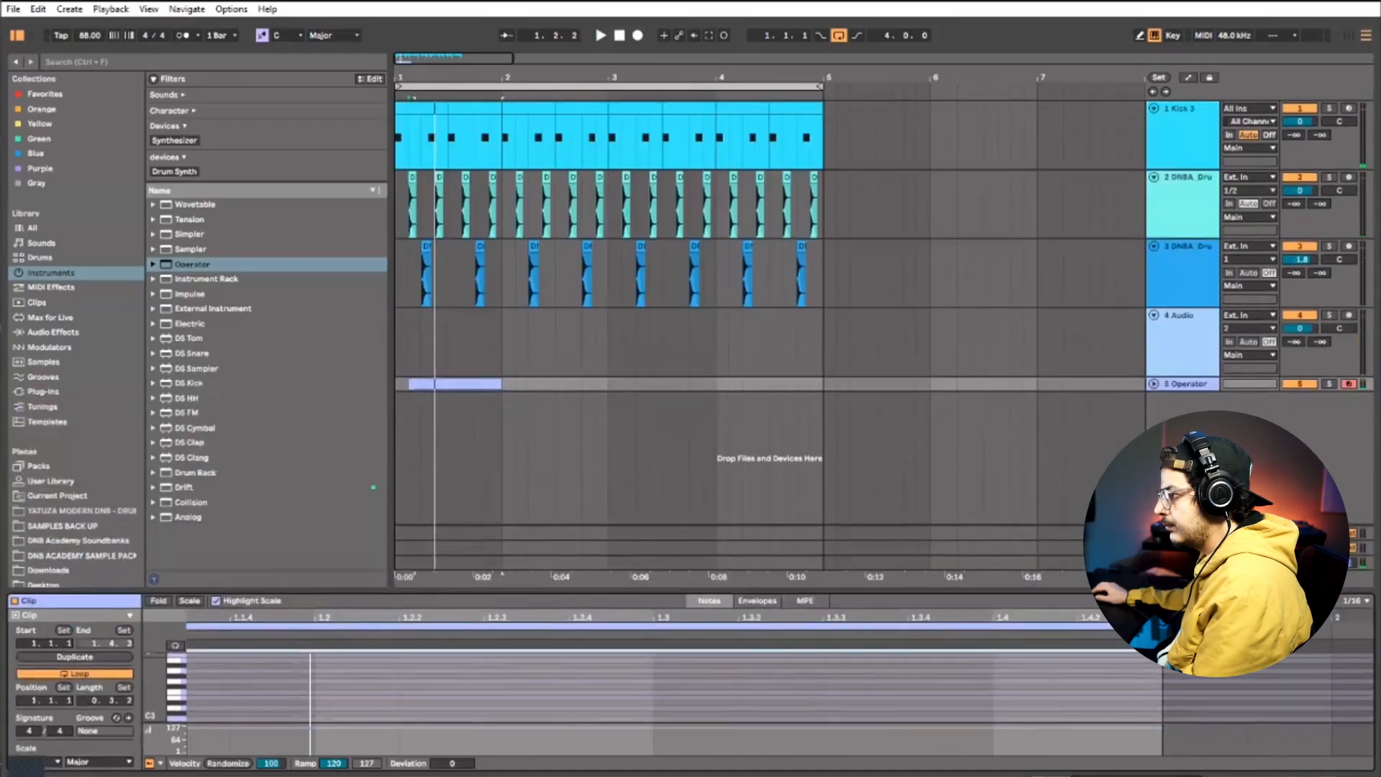
scroll(480, 383, up, 5)
key(space)
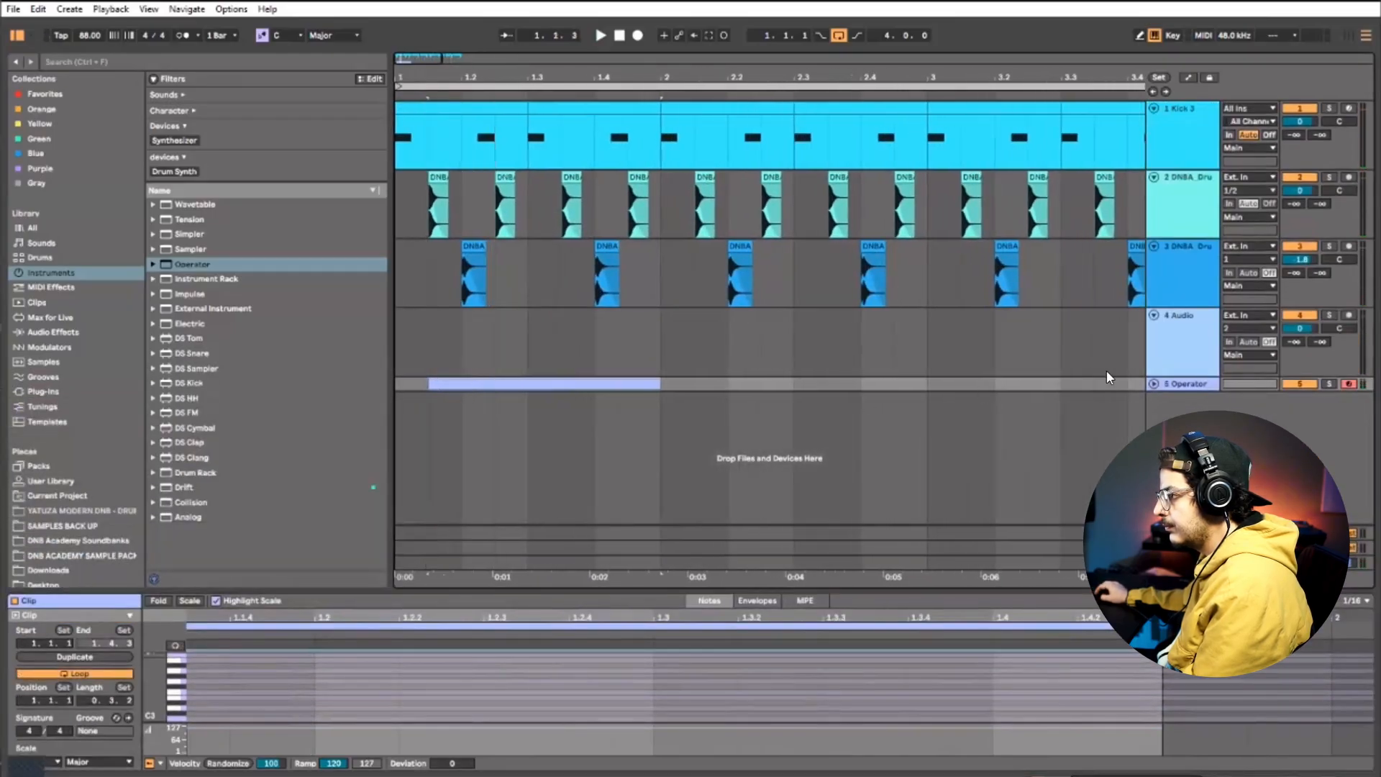
Unfold the Operator track, trim the clip's empty start up to the note, move the clip back to 1.1.3 and play it
click(1153, 384)
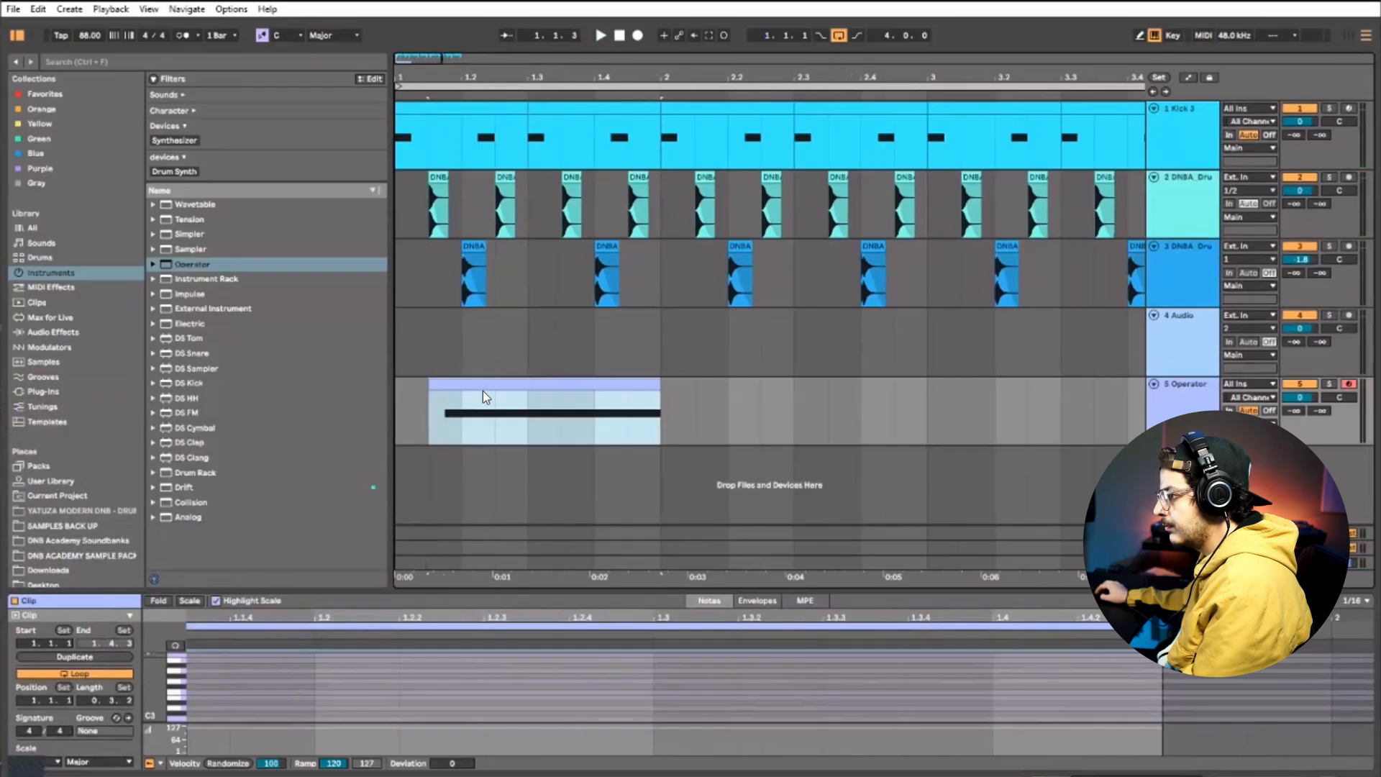
right_click(532, 407)
drag(486, 381, 430, 384)
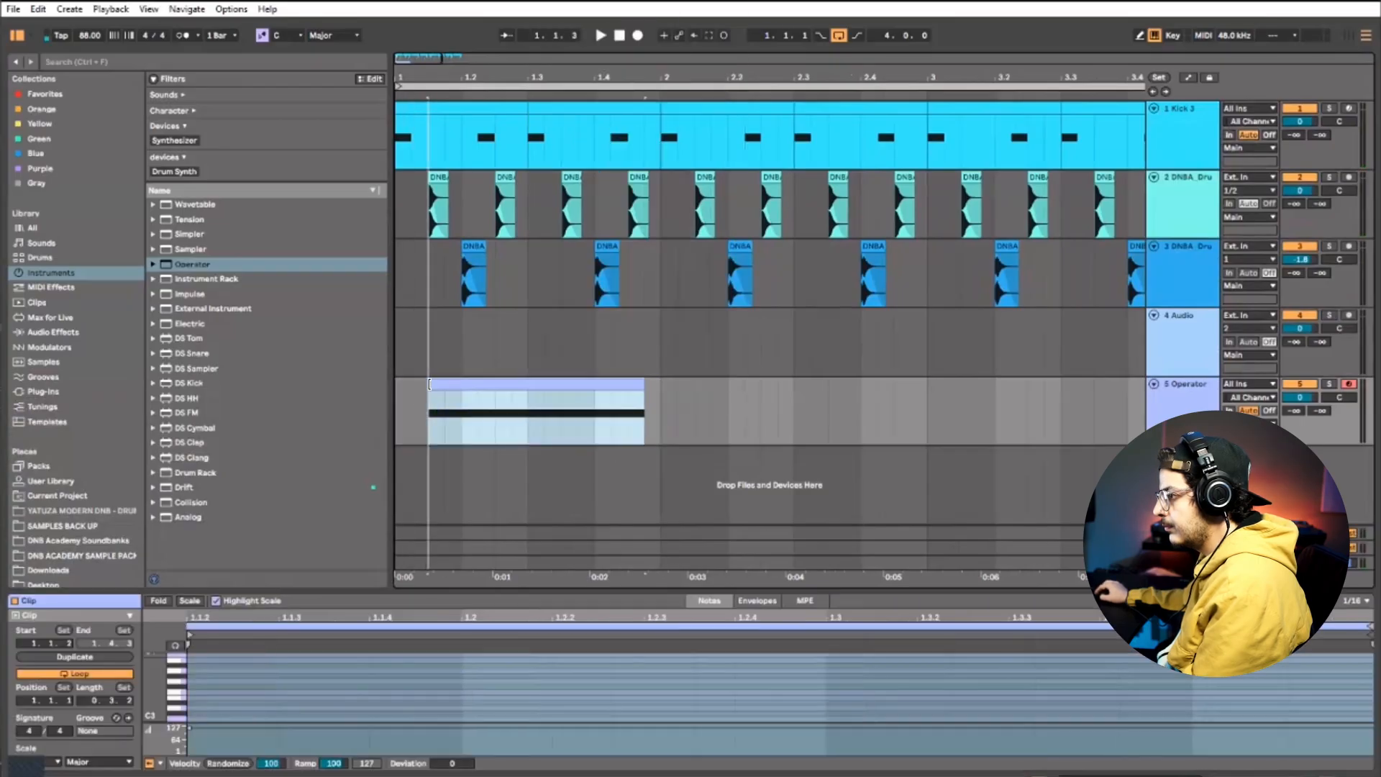
click(400, 391)
key(space)
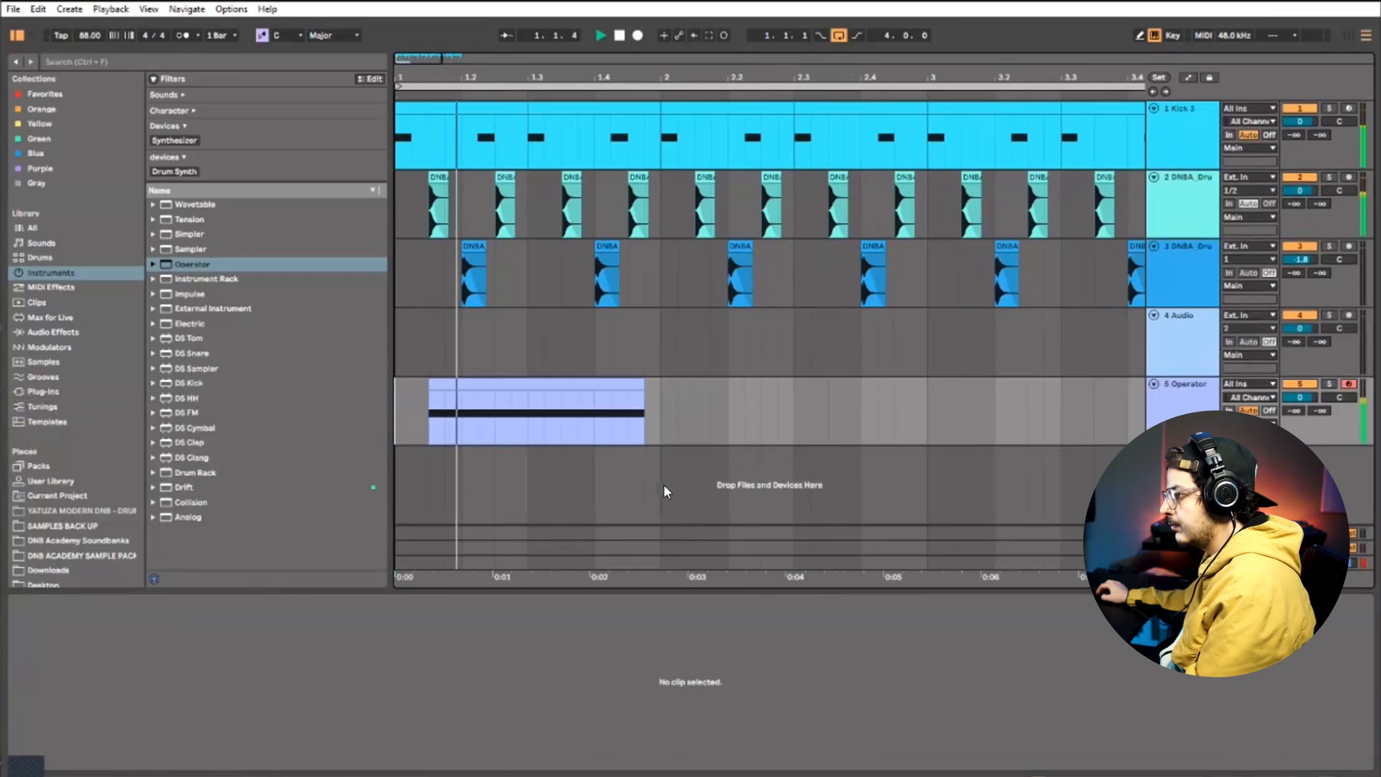
Duplicate the first bar of the Operator track three times to fill the four-bar loop
click(419, 409)
key(ctrl+d)
key(ctrl+d)
key(ctrl+d)
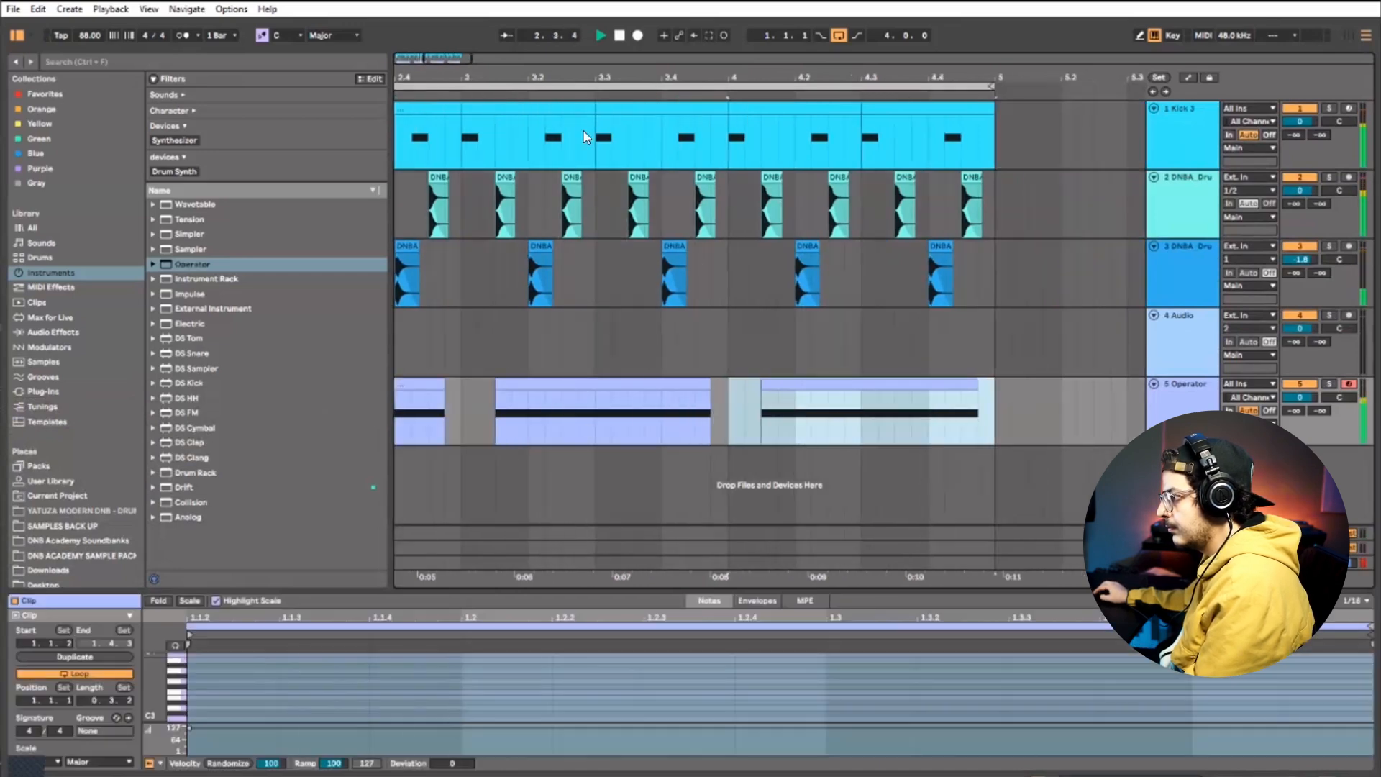
drag(582, 77, 610, 76)
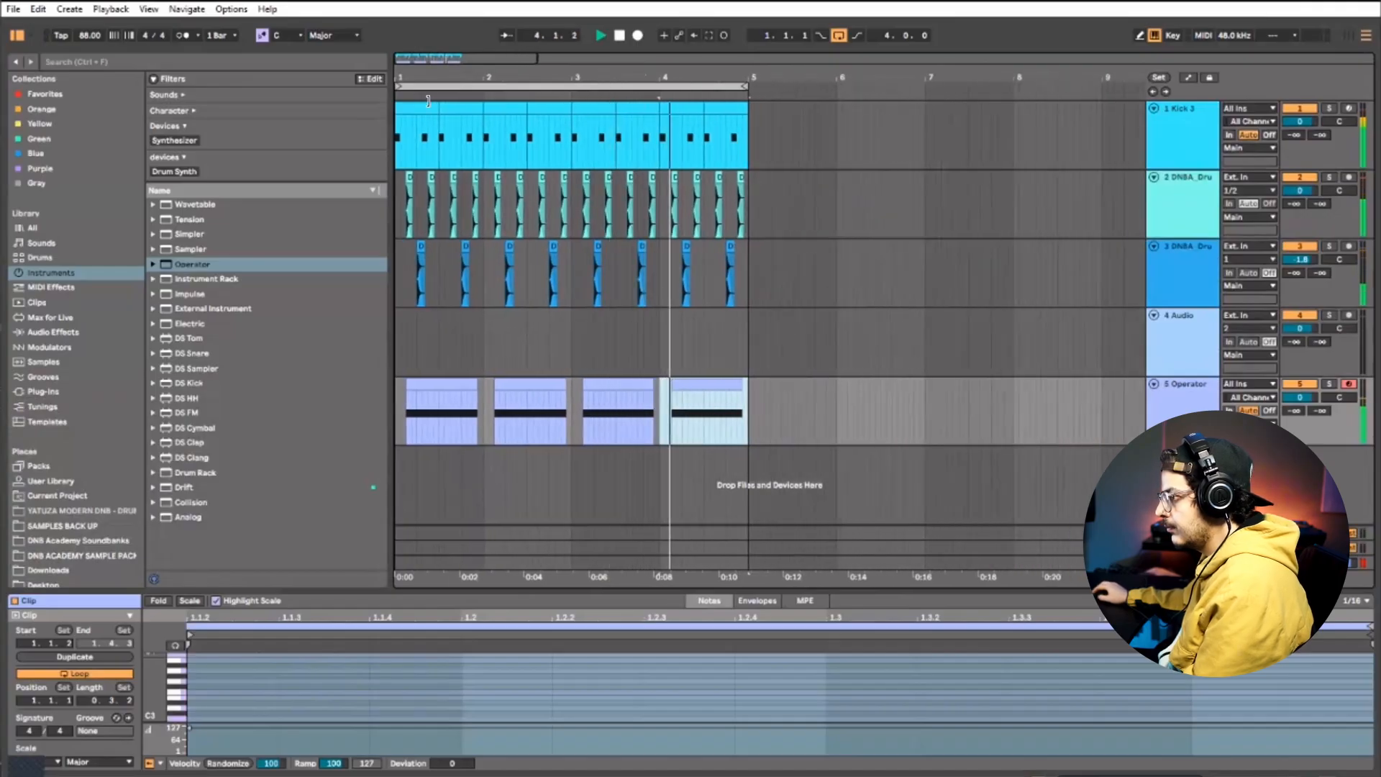
drag(430, 78, 451, 95)
key(space)
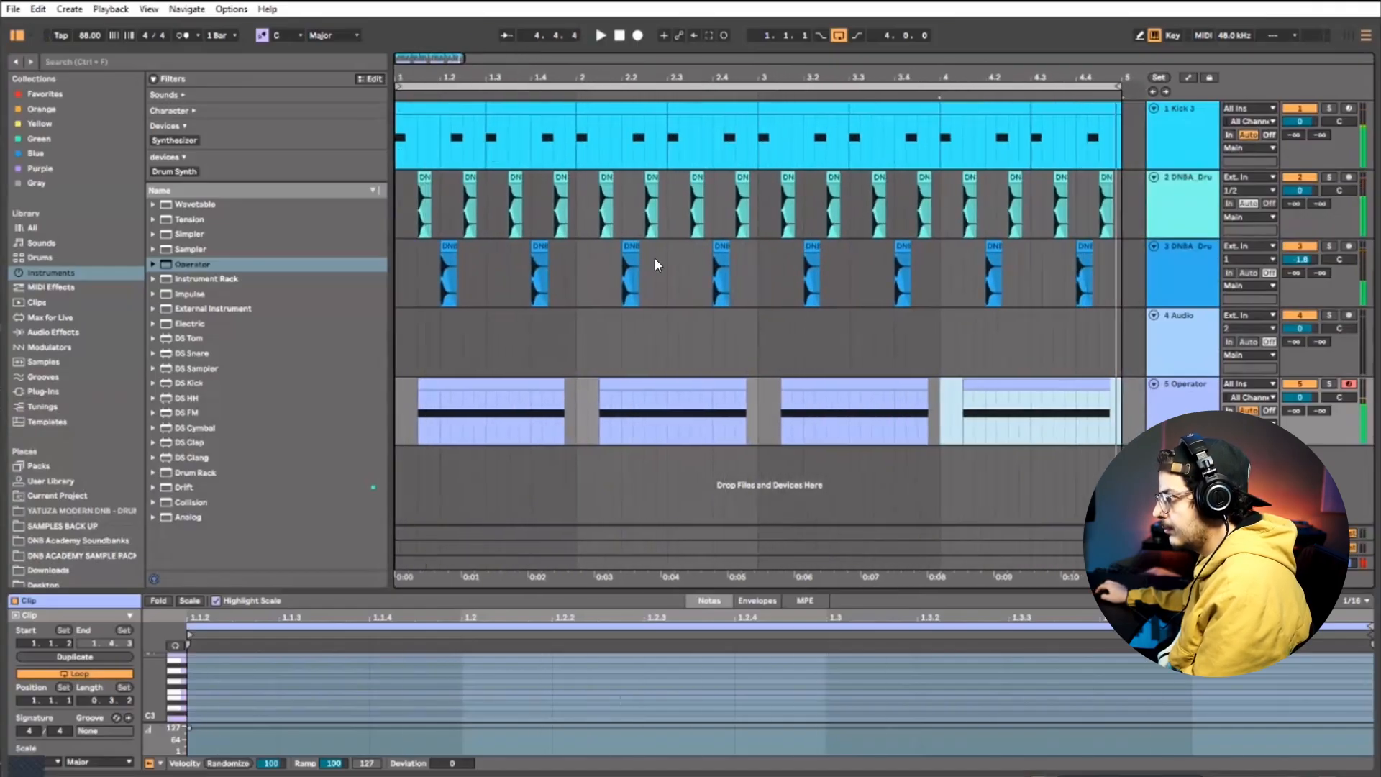
Move the Operator track directly below the Kick 3 track
click(457, 145)
click(452, 146)
drag(1208, 397, 1187, 172)
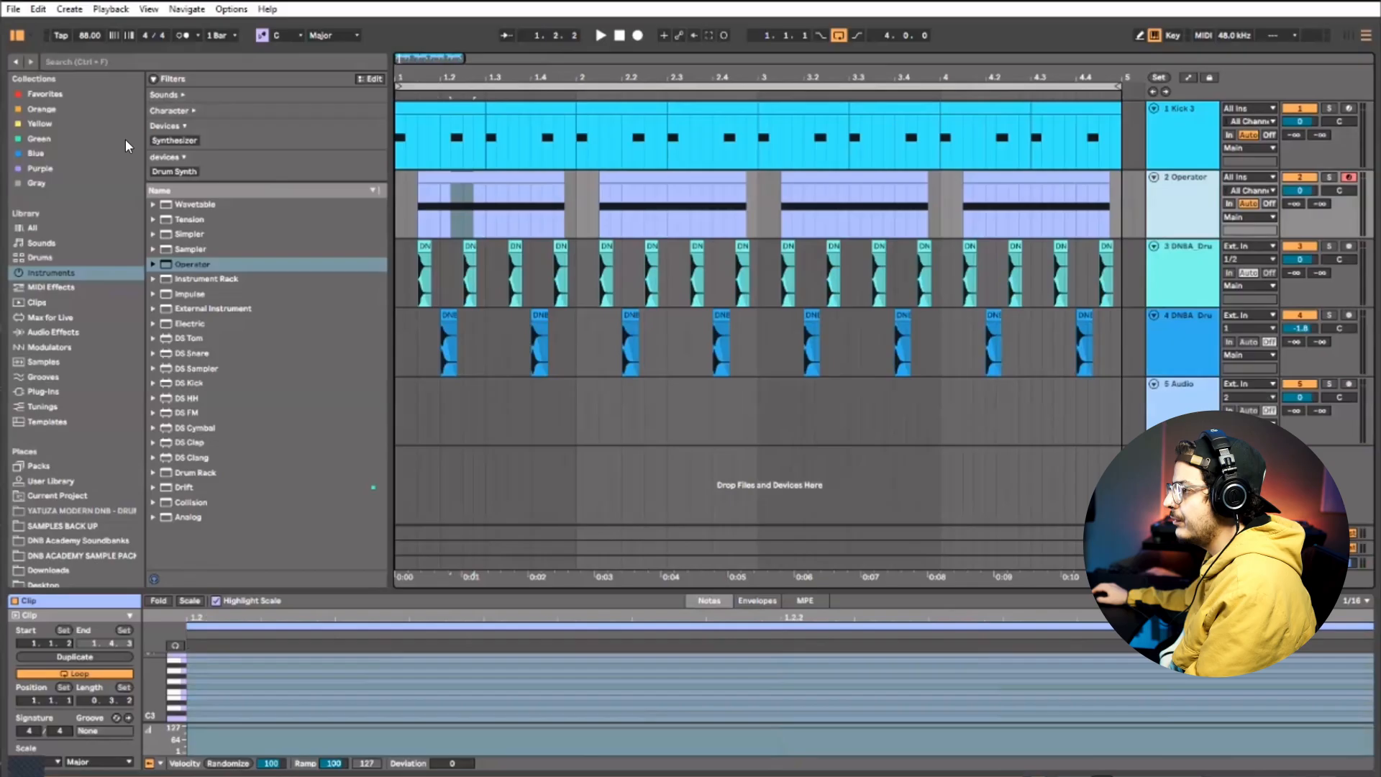
Search the Green collection for DUCK and add the Duck plug-in to the Operator track
click(81, 62)
text(DUCK)
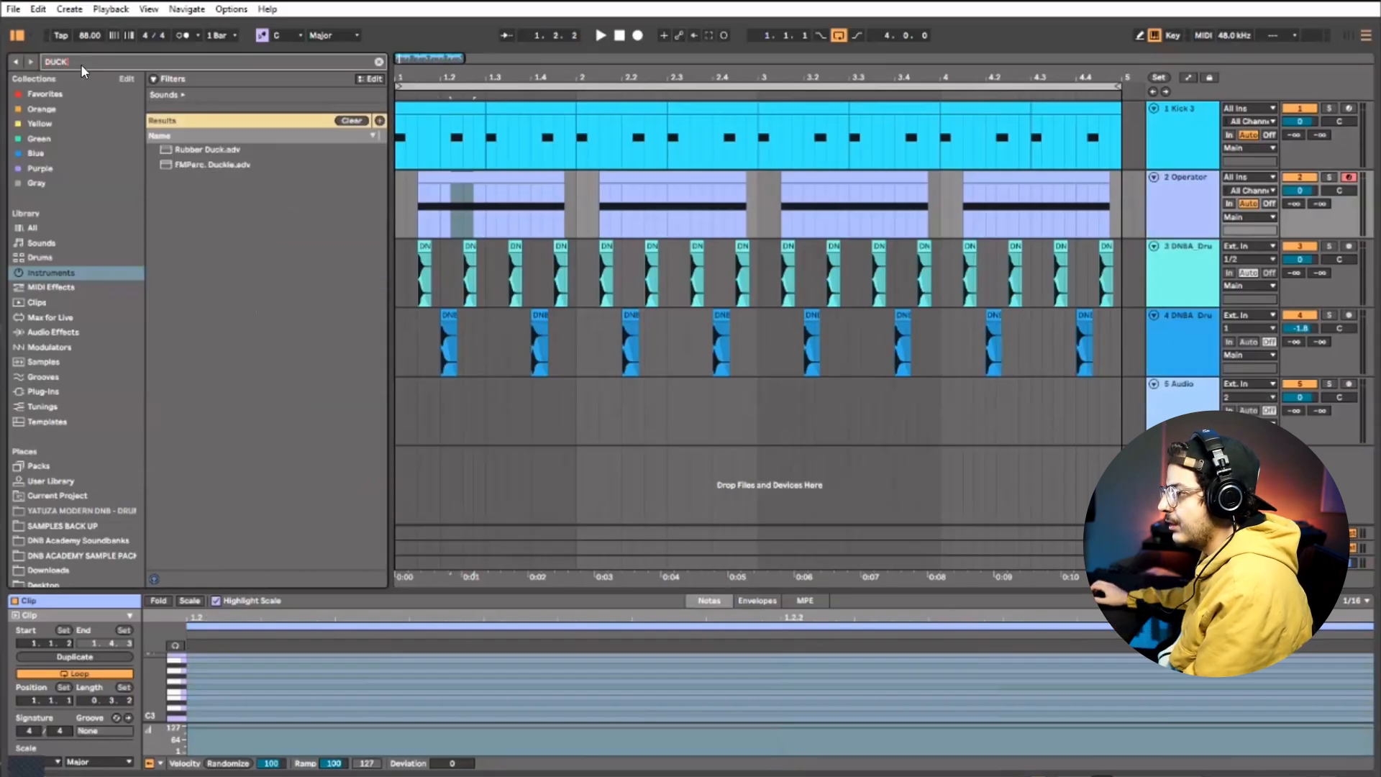
click(37, 139)
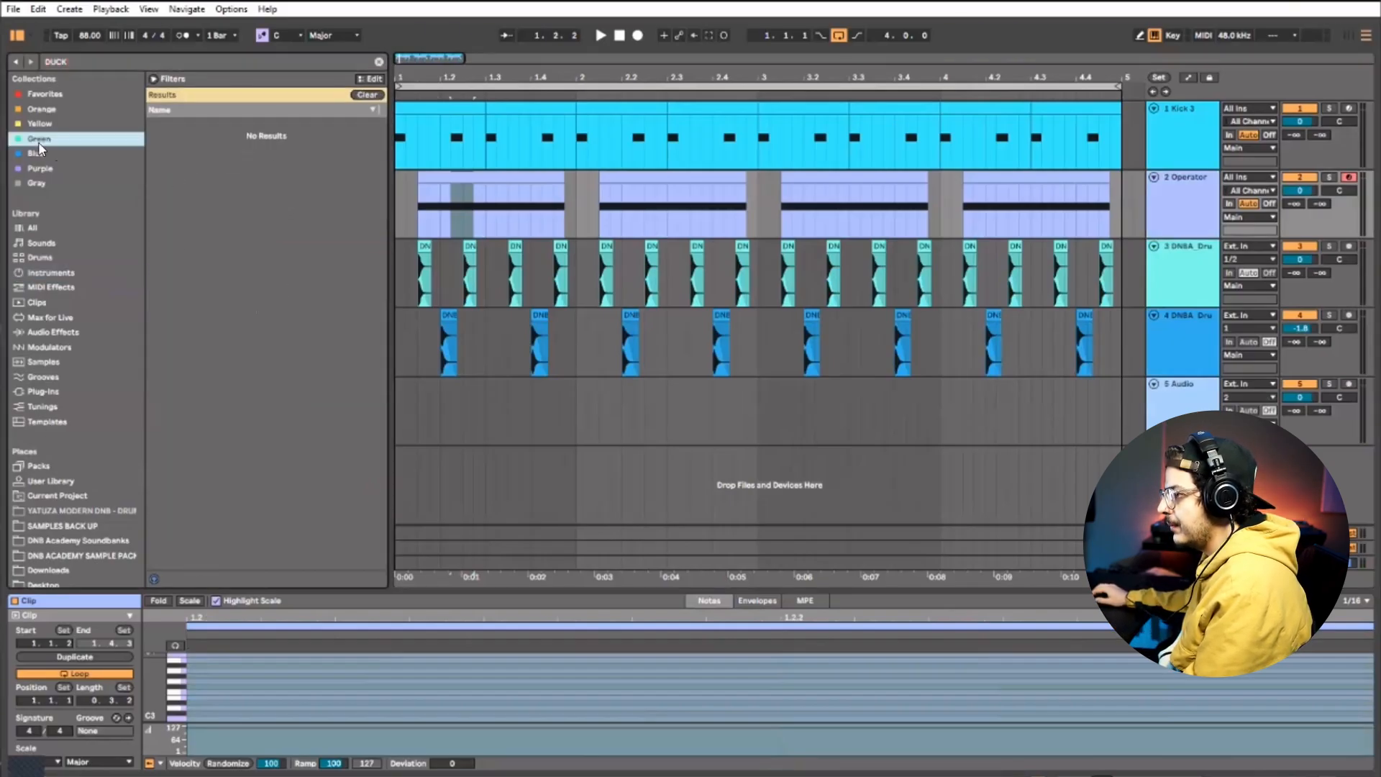
drag(194, 373, 188, 377)
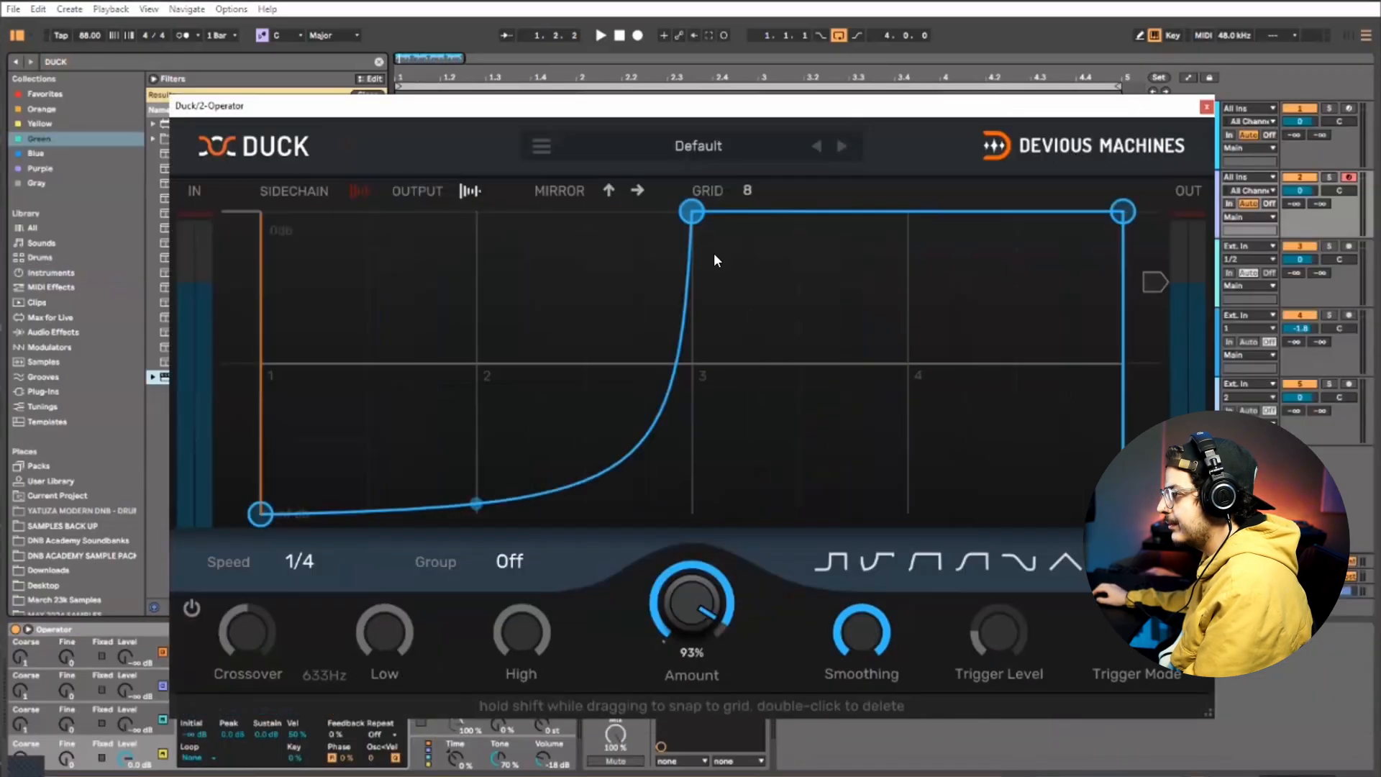
Shorten Duck's ducking curve to recover about a third into the first grid division, with Amount at 100%
drag(681, 108, 674, 64)
drag(687, 170, 326, 113)
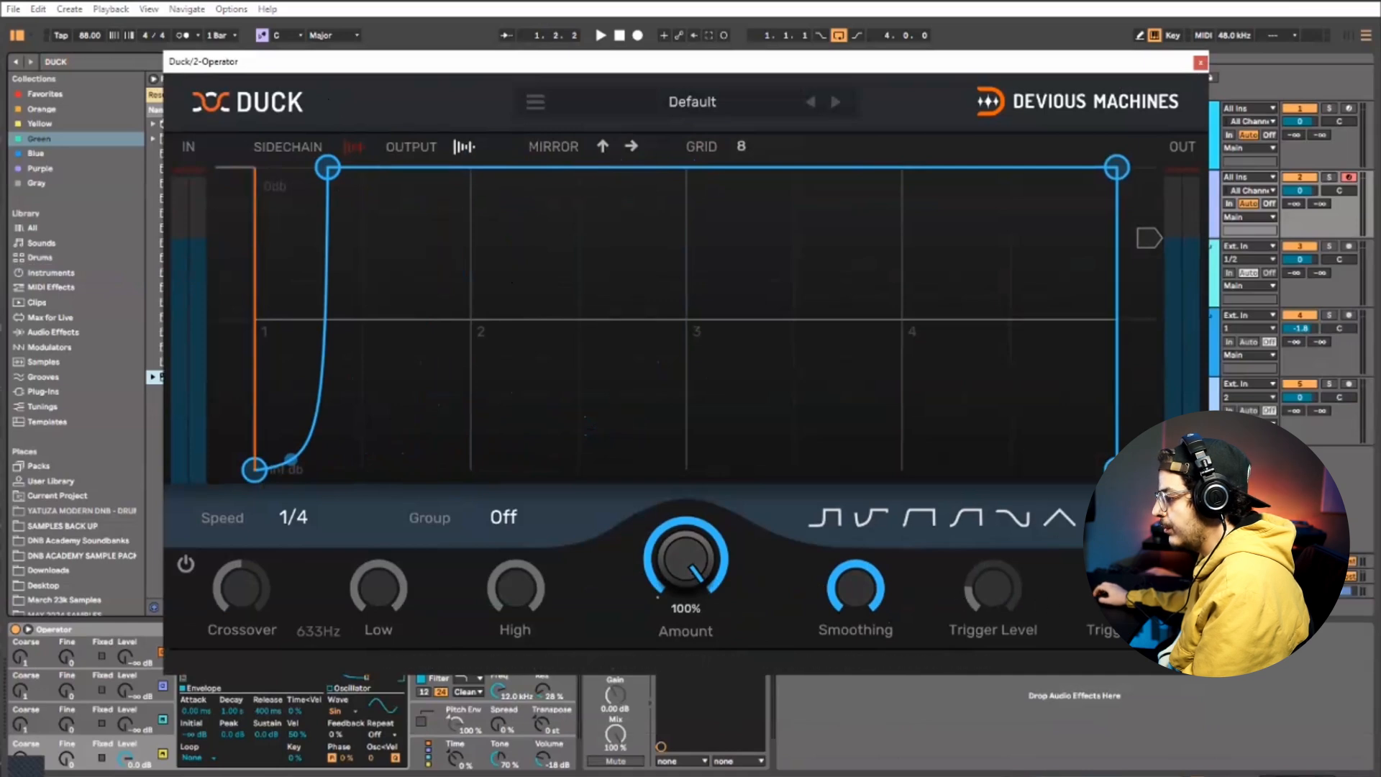
Change Duck's trigger mode and set its sidechain input to 1-Kick 3
click(1130, 590)
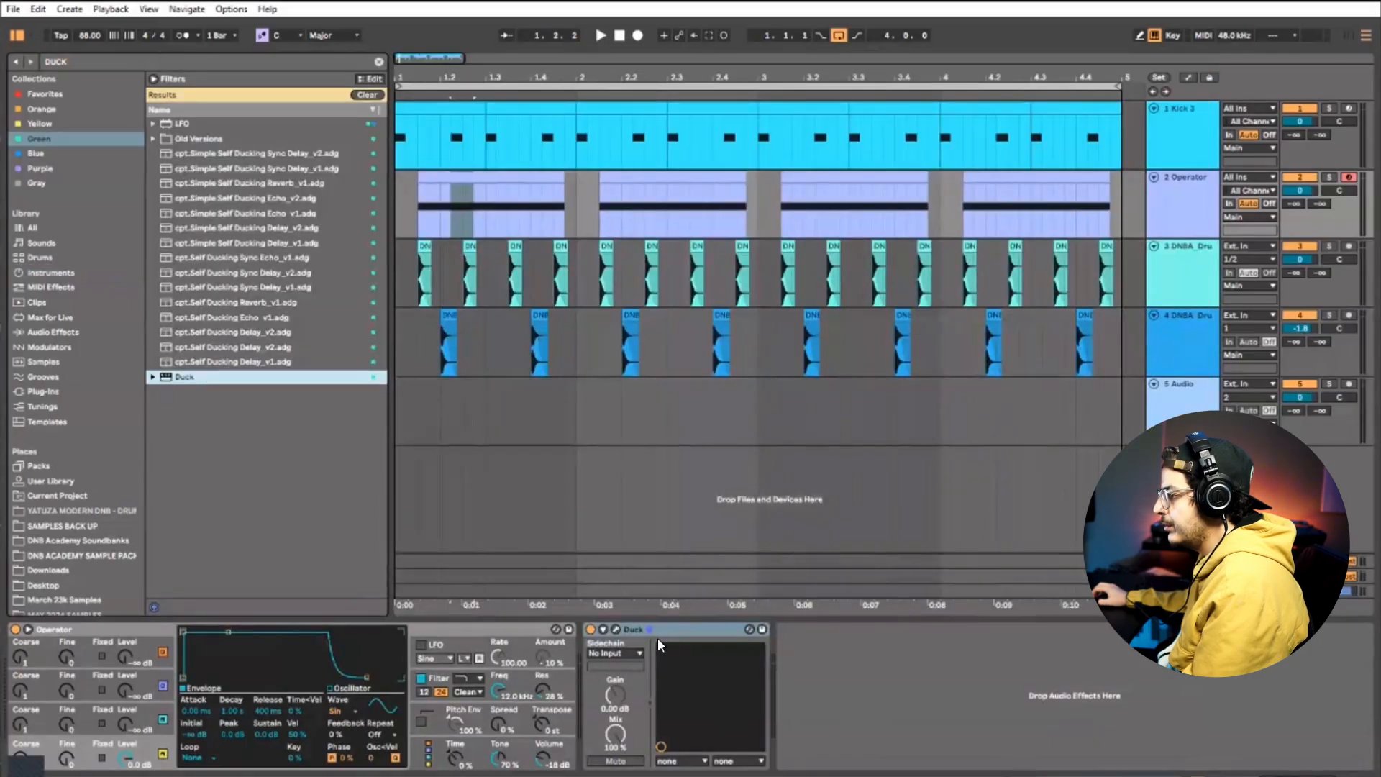
click(639, 652)
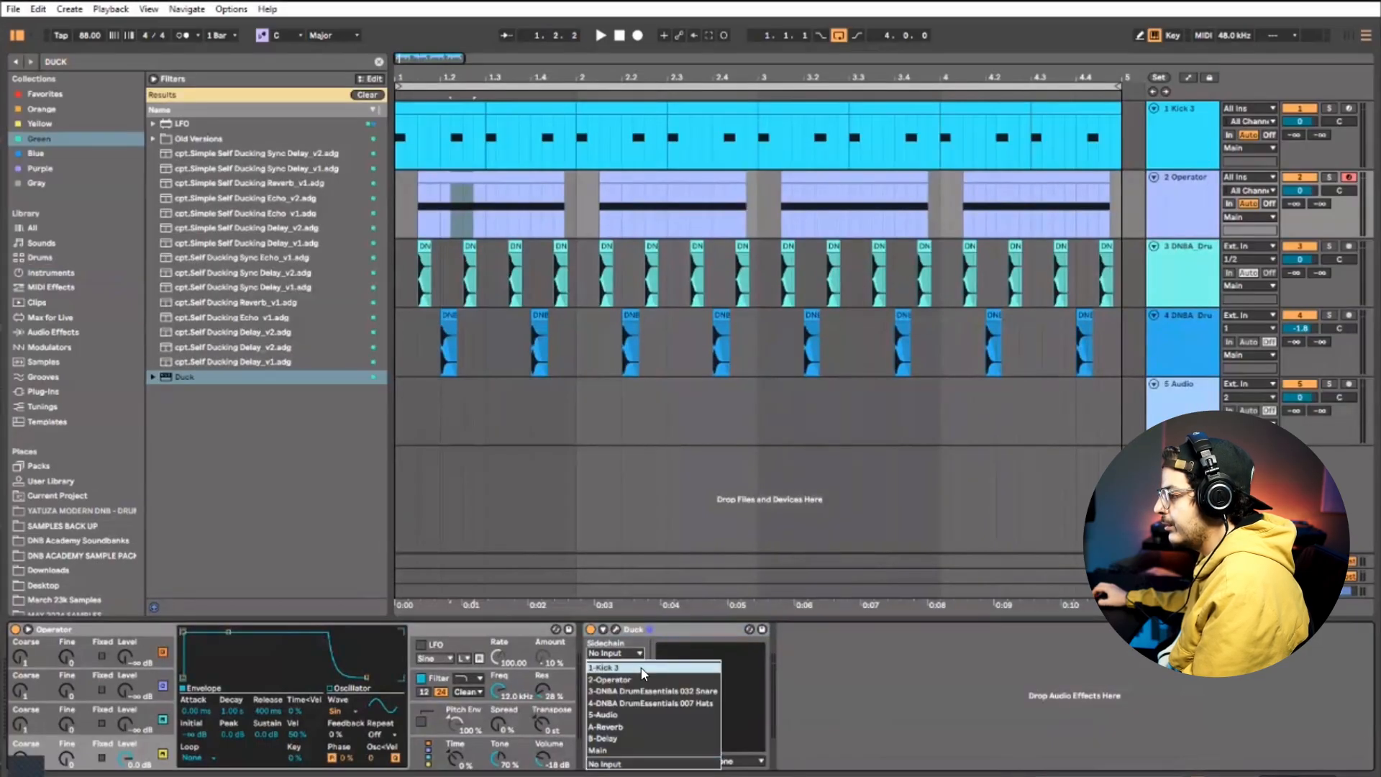
click(661, 668)
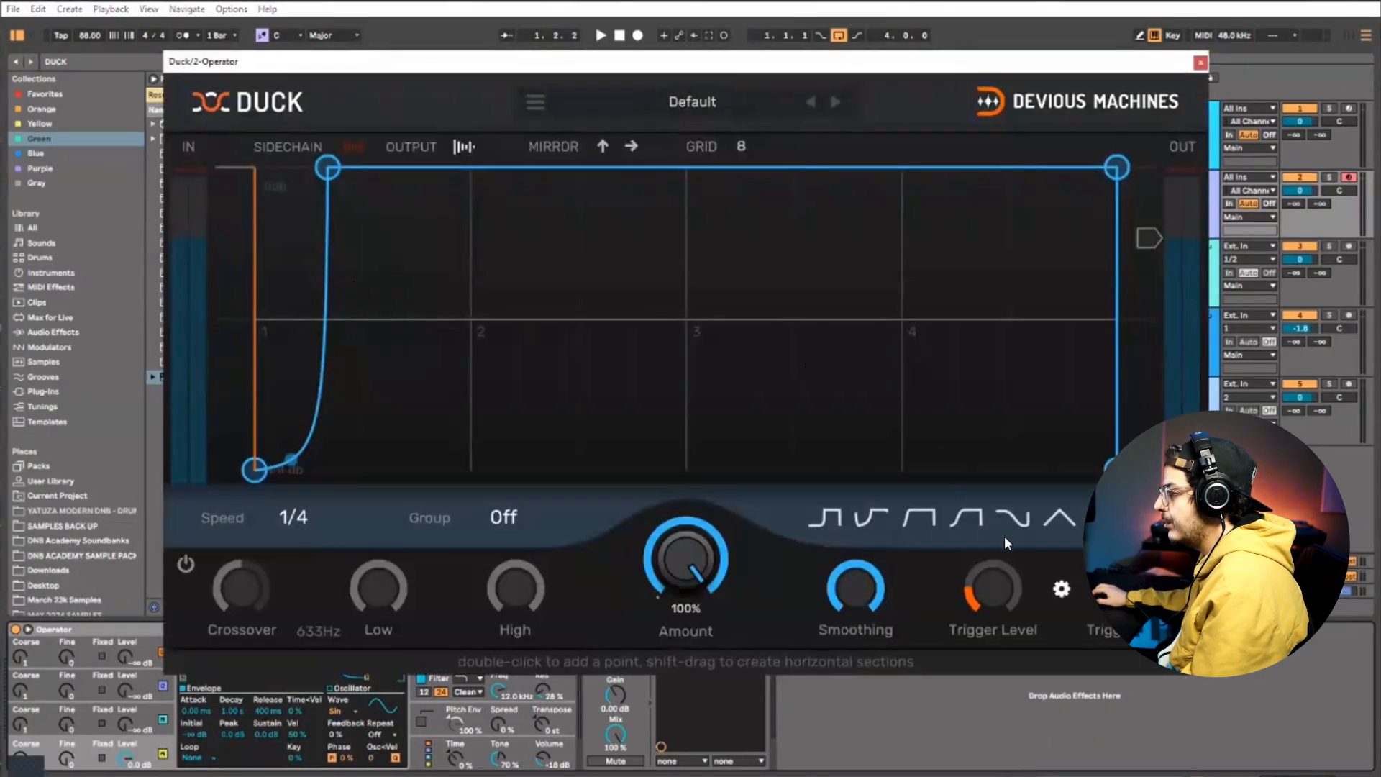
Play the loop and move the recovery point of Duck's curve to just past the middle of the first grid division
key(space)
key(space)
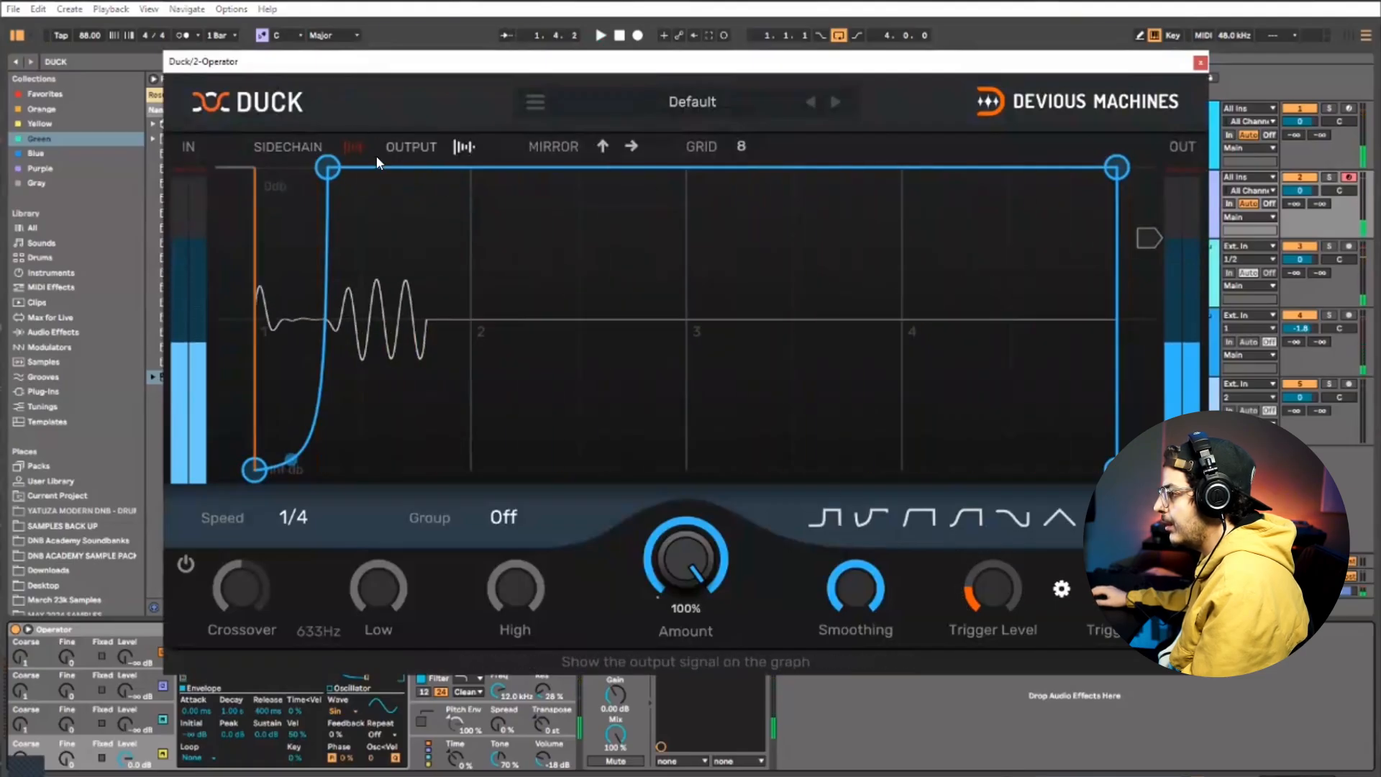
key(space)
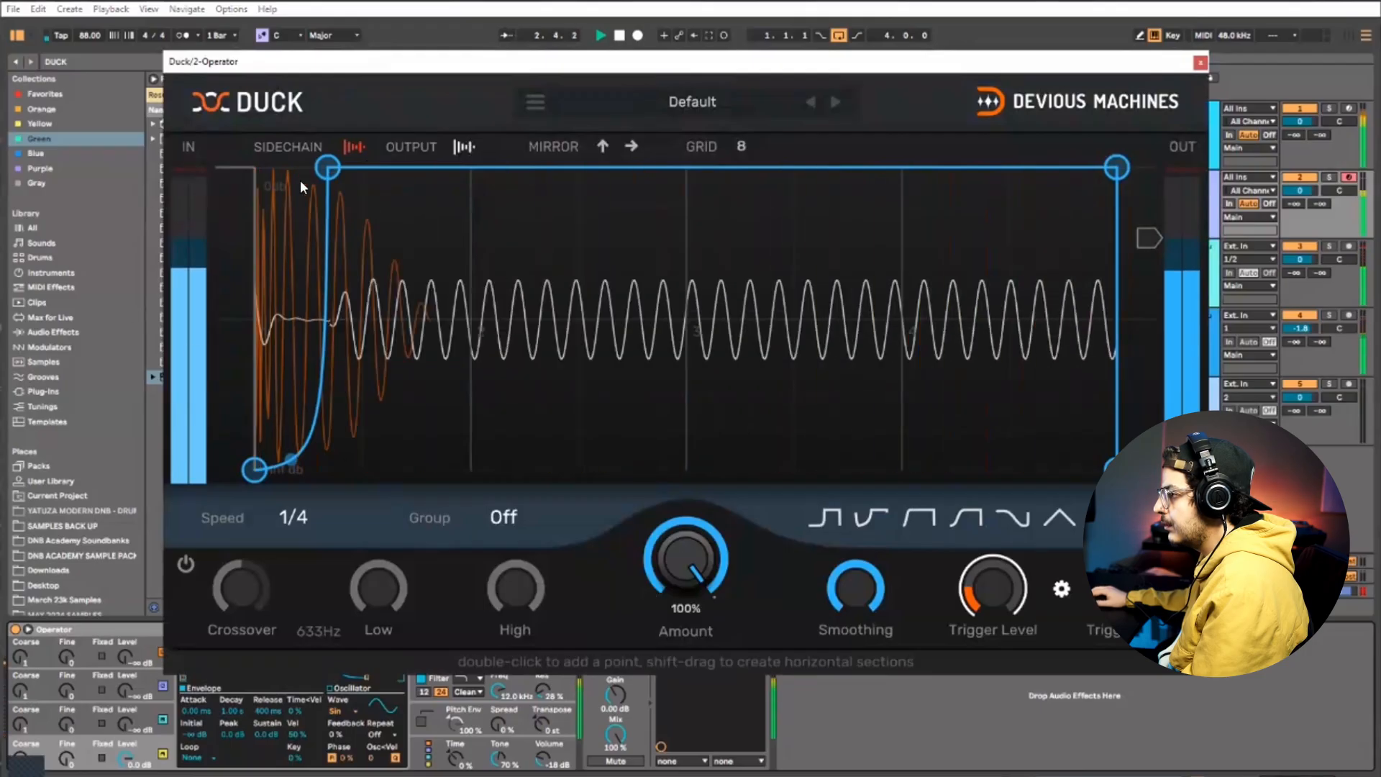
drag(327, 167, 380, 168)
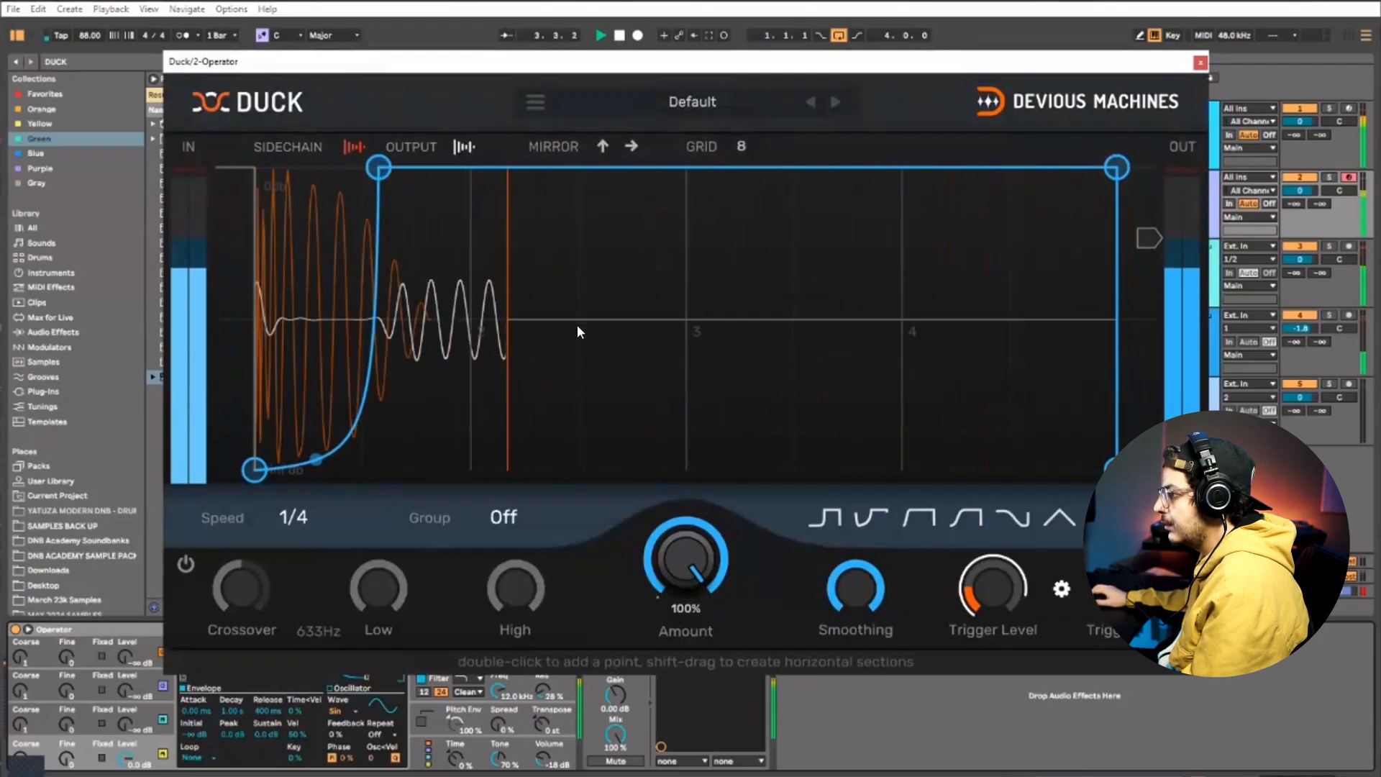
key(space)
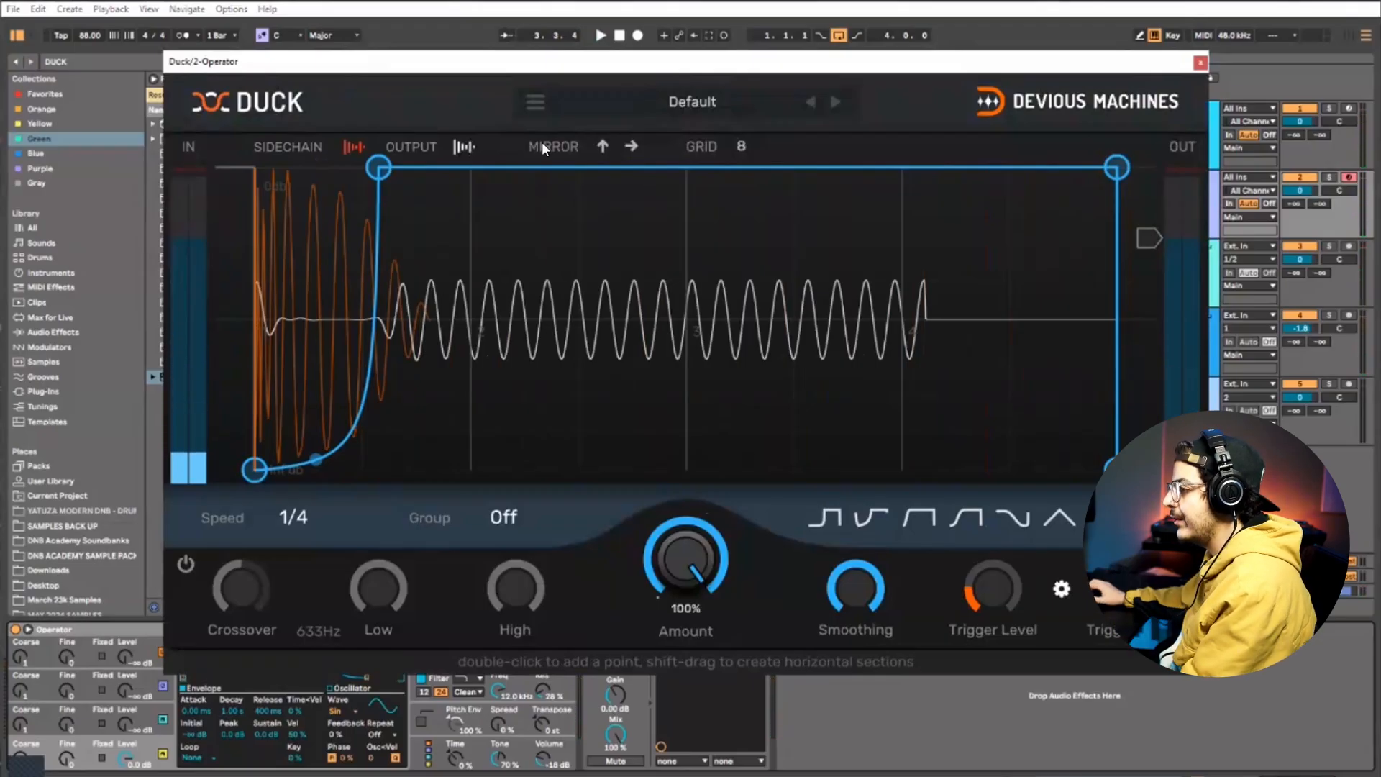
Play the loop and pull Duck's recovery point back to slightly over a third of the first grid division
key(space)
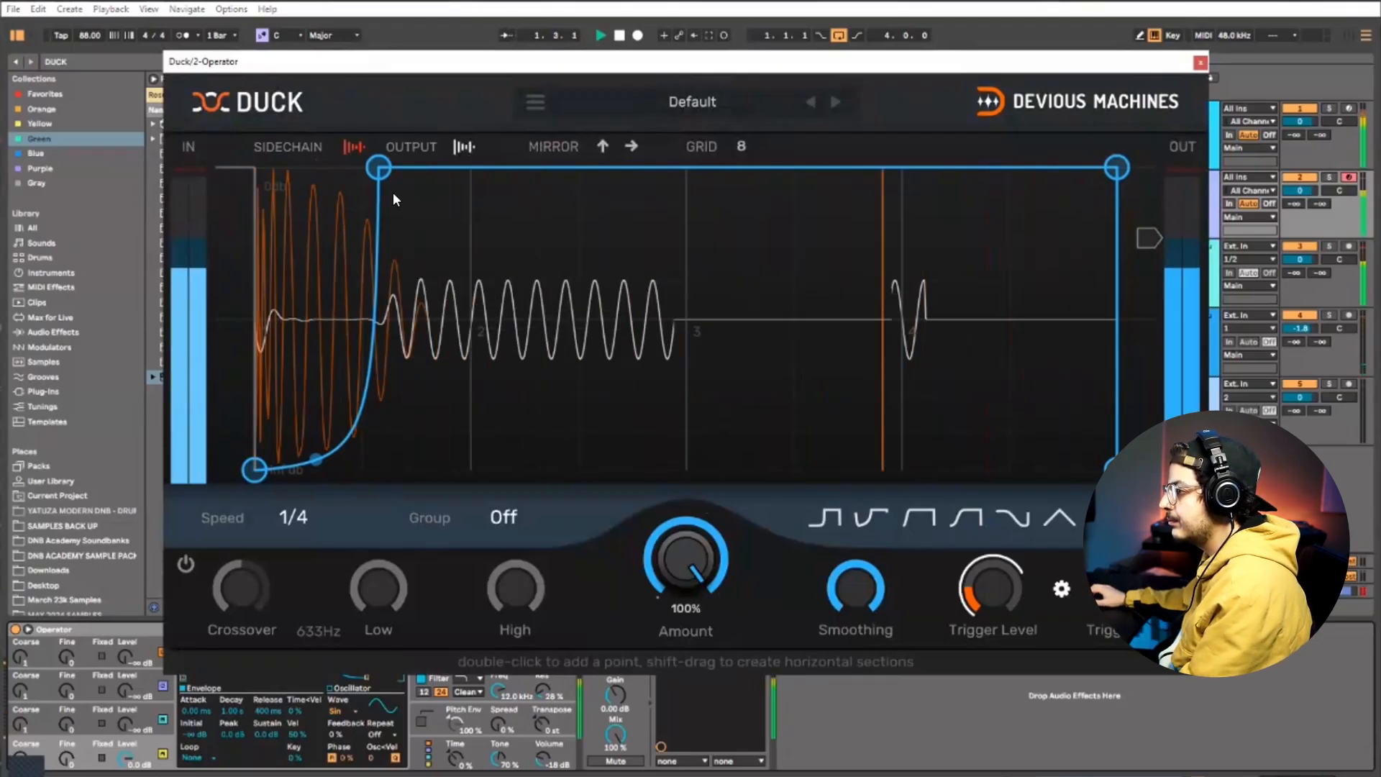
drag(378, 167, 338, 153)
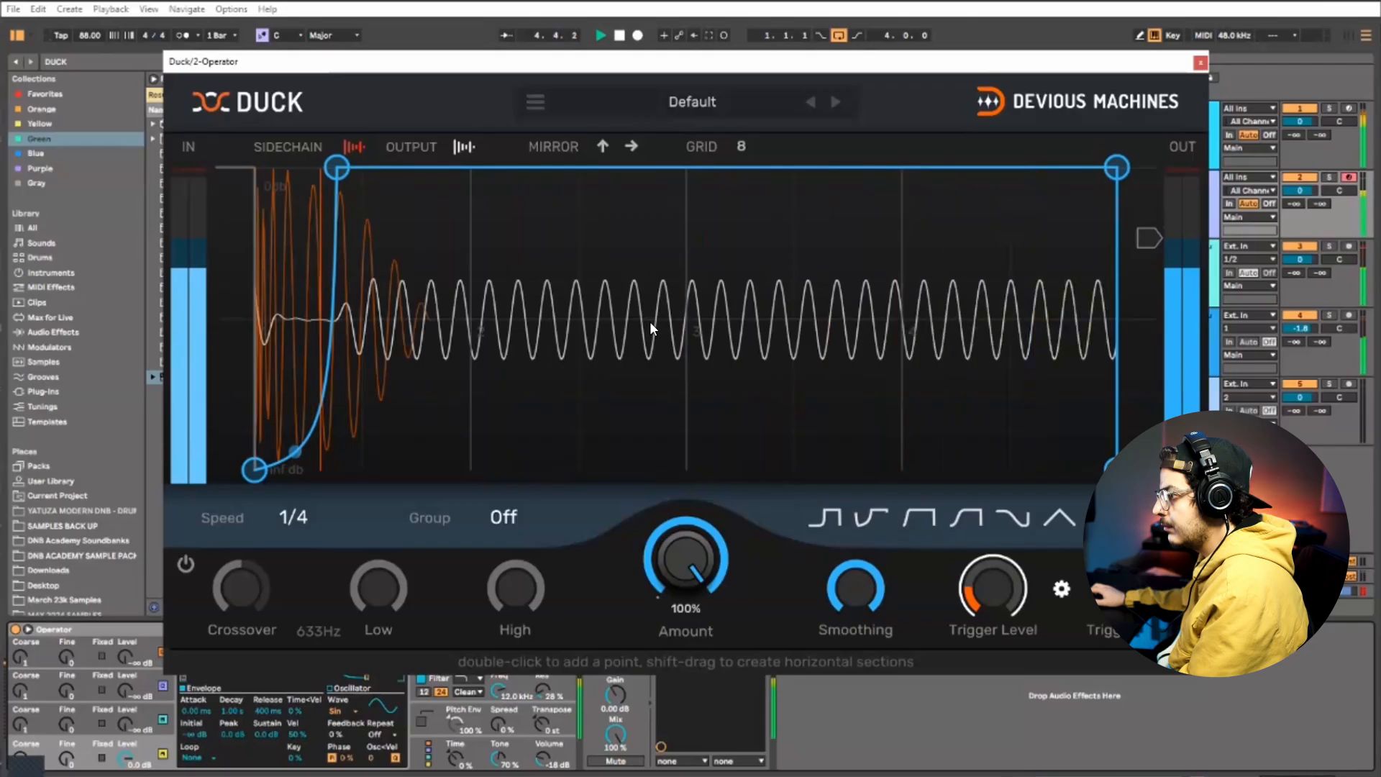
key(space)
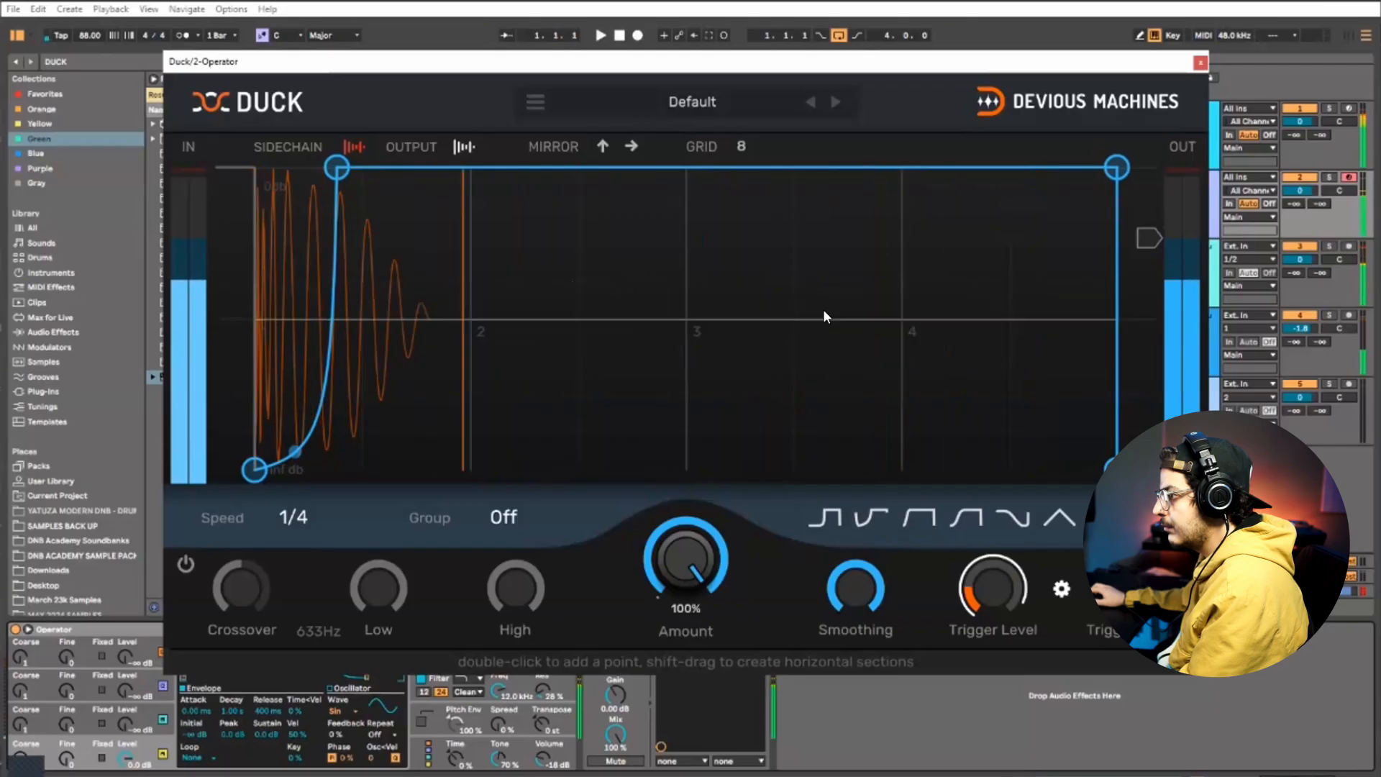
click(1202, 61)
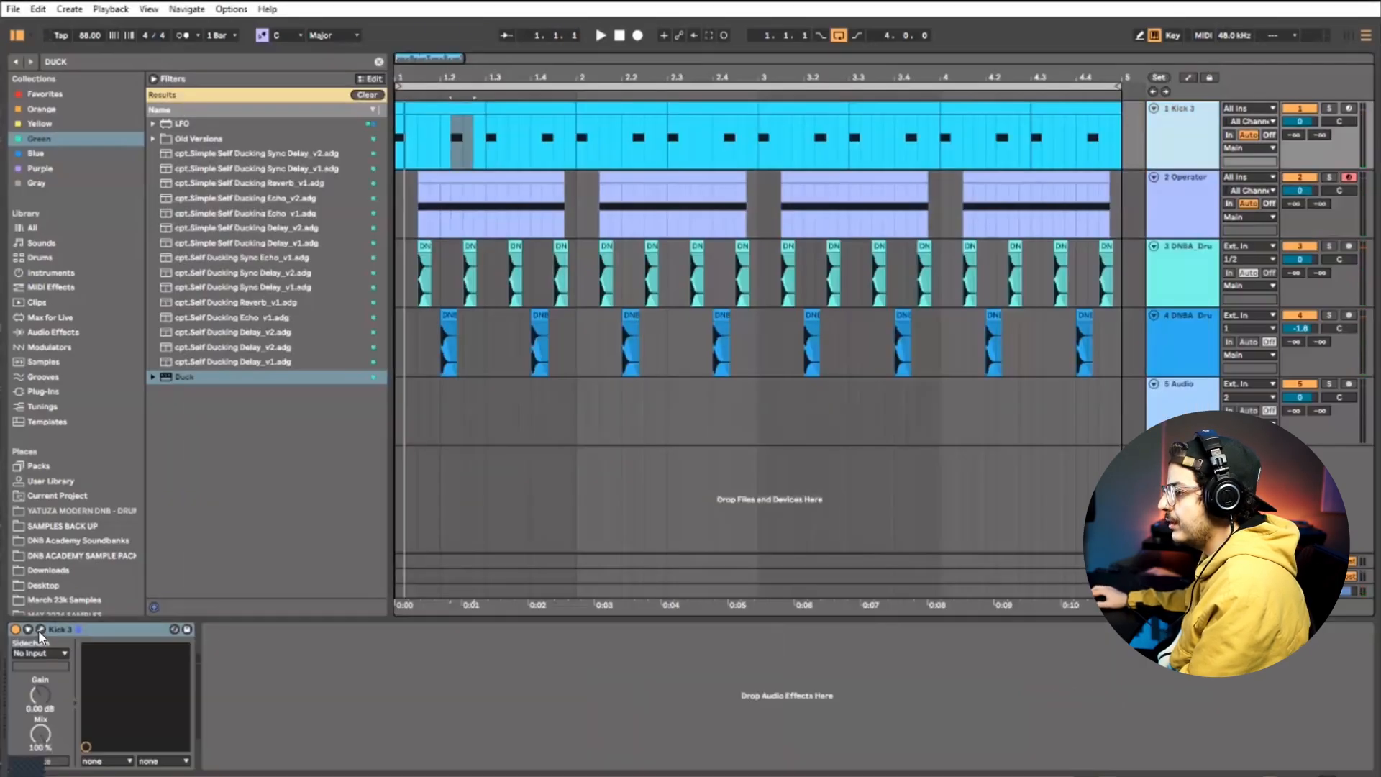
Shift the phase of the Sub layer in Kick 3 to -113°
click(40, 630)
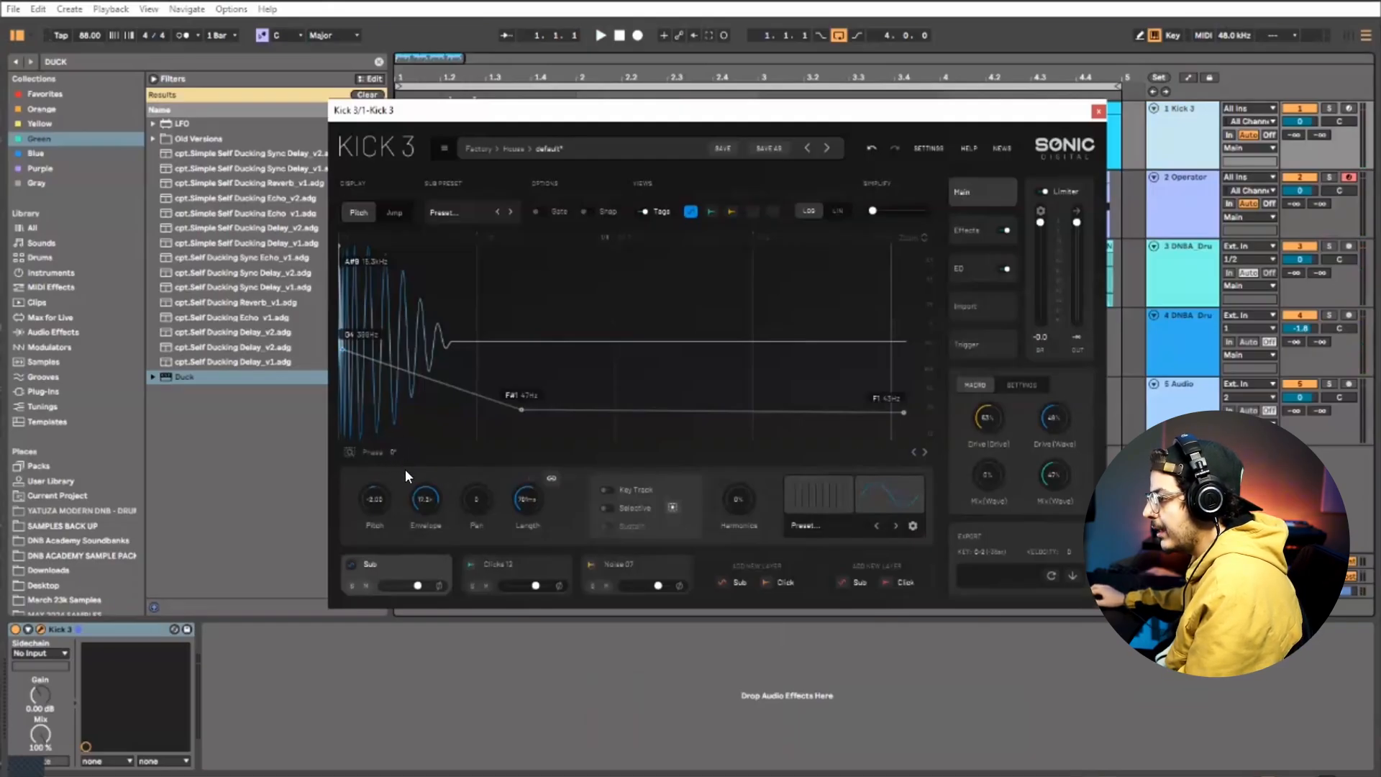
drag(390, 452, 394, 636)
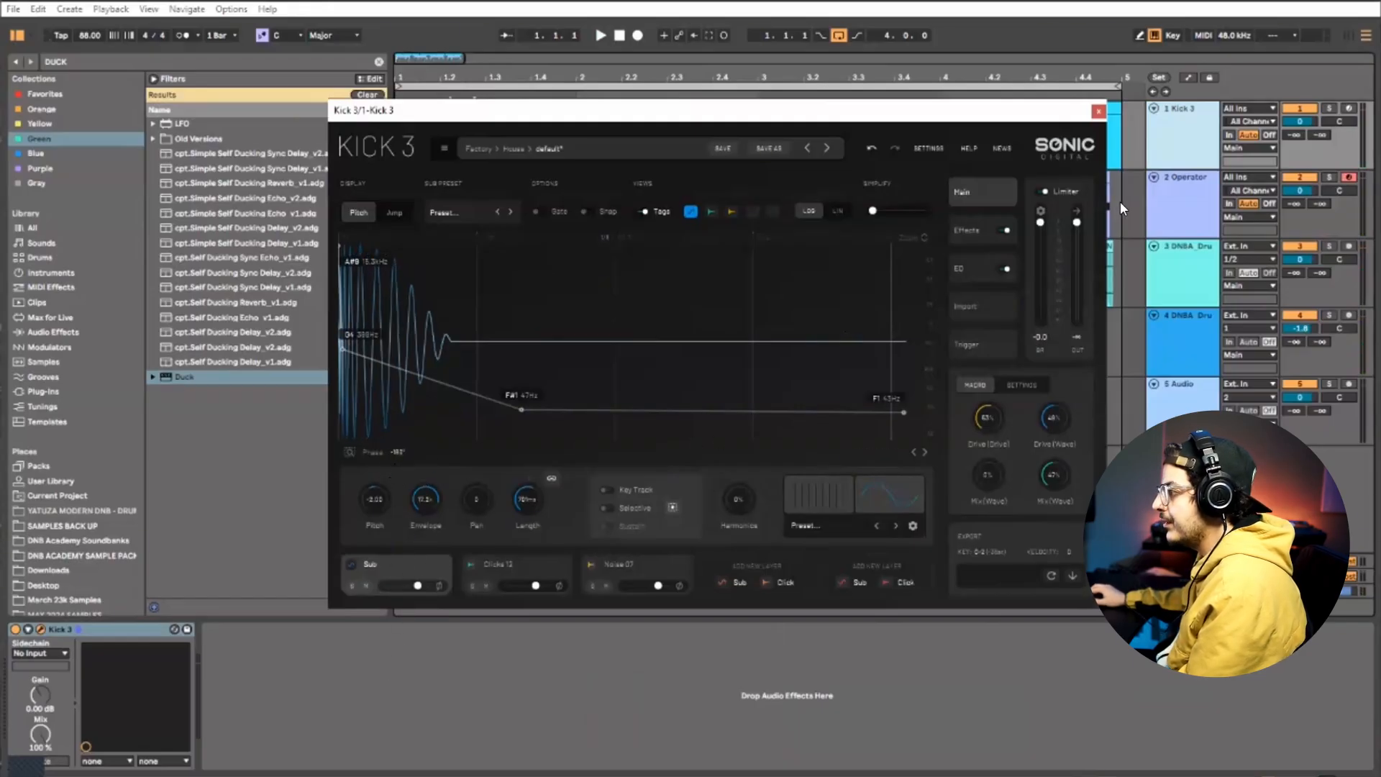
click(1099, 111)
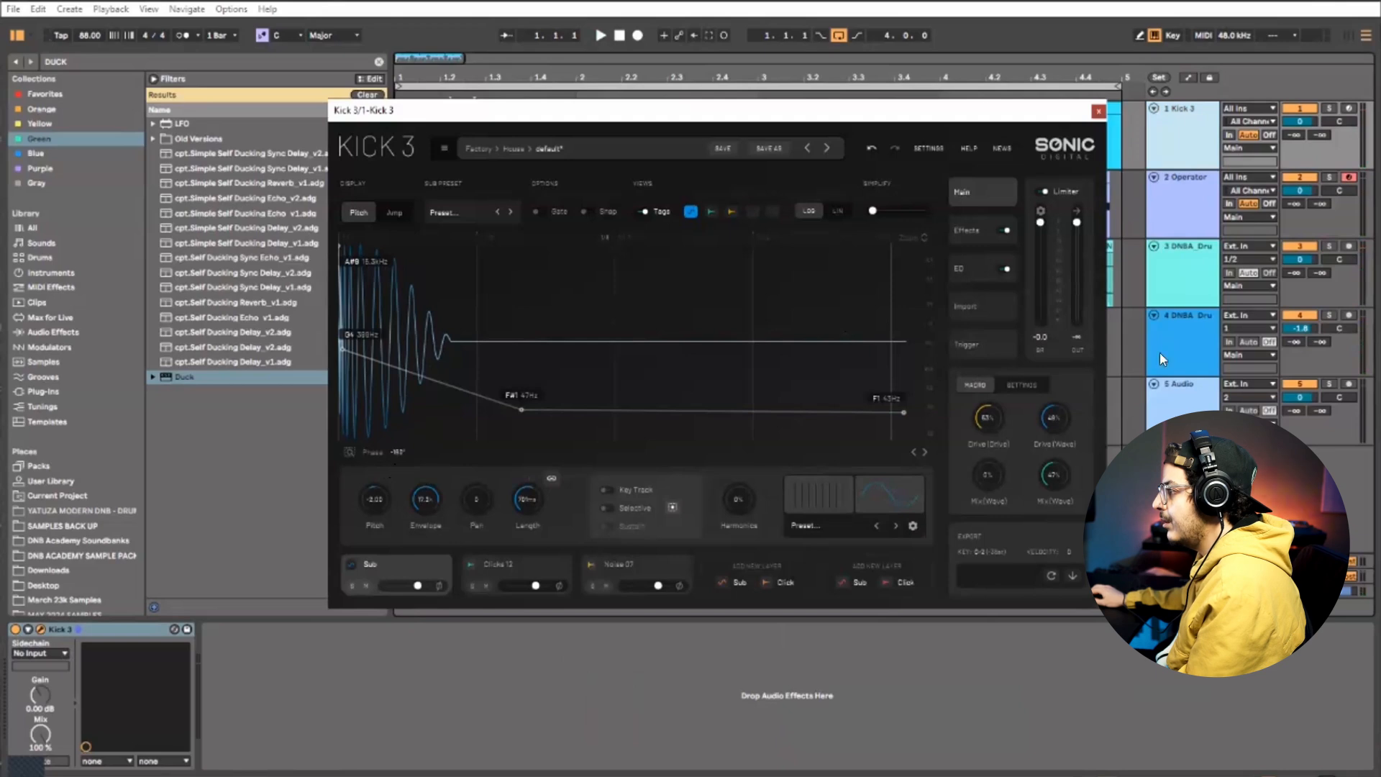
Reopen Duck on the Operator track and play the loop to compare the phase-shifted kick with the ducking curve
click(1172, 215)
click(615, 629)
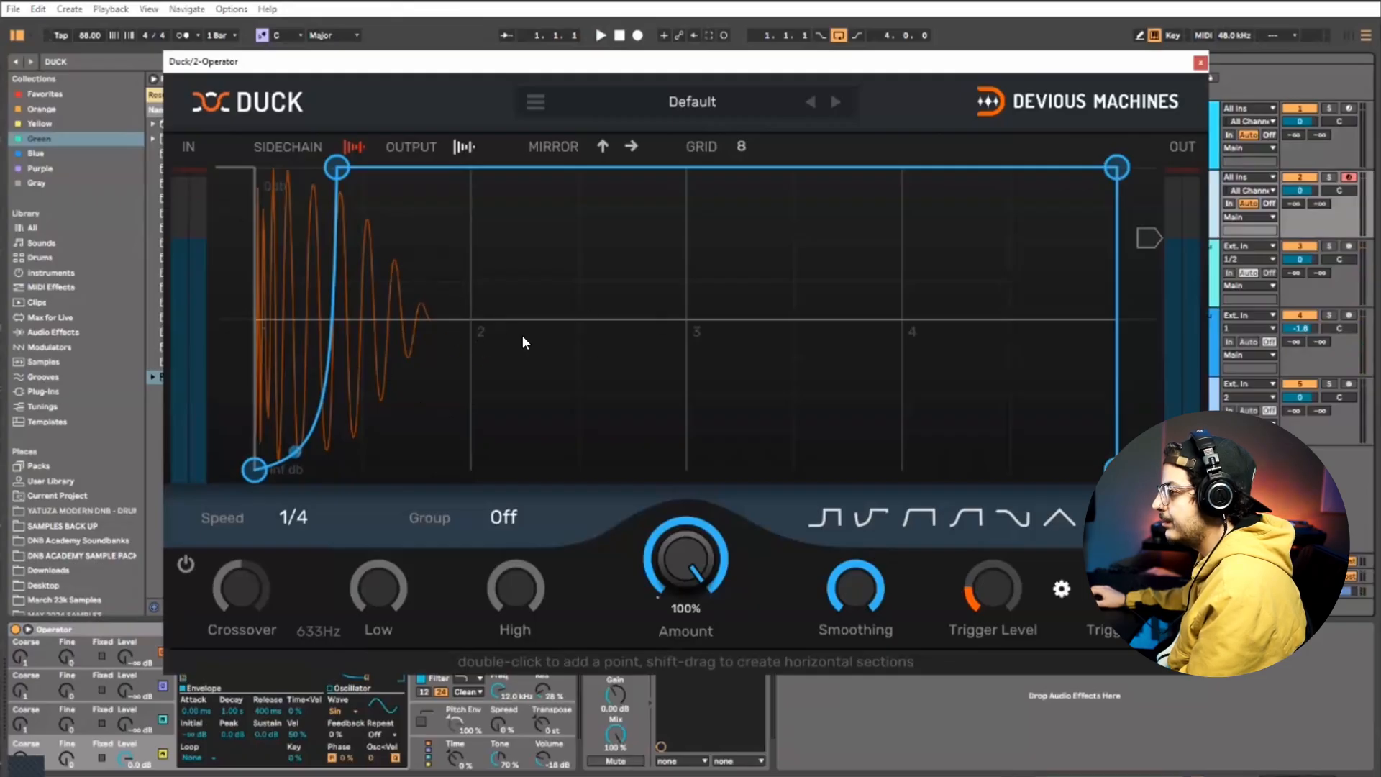
key(space)
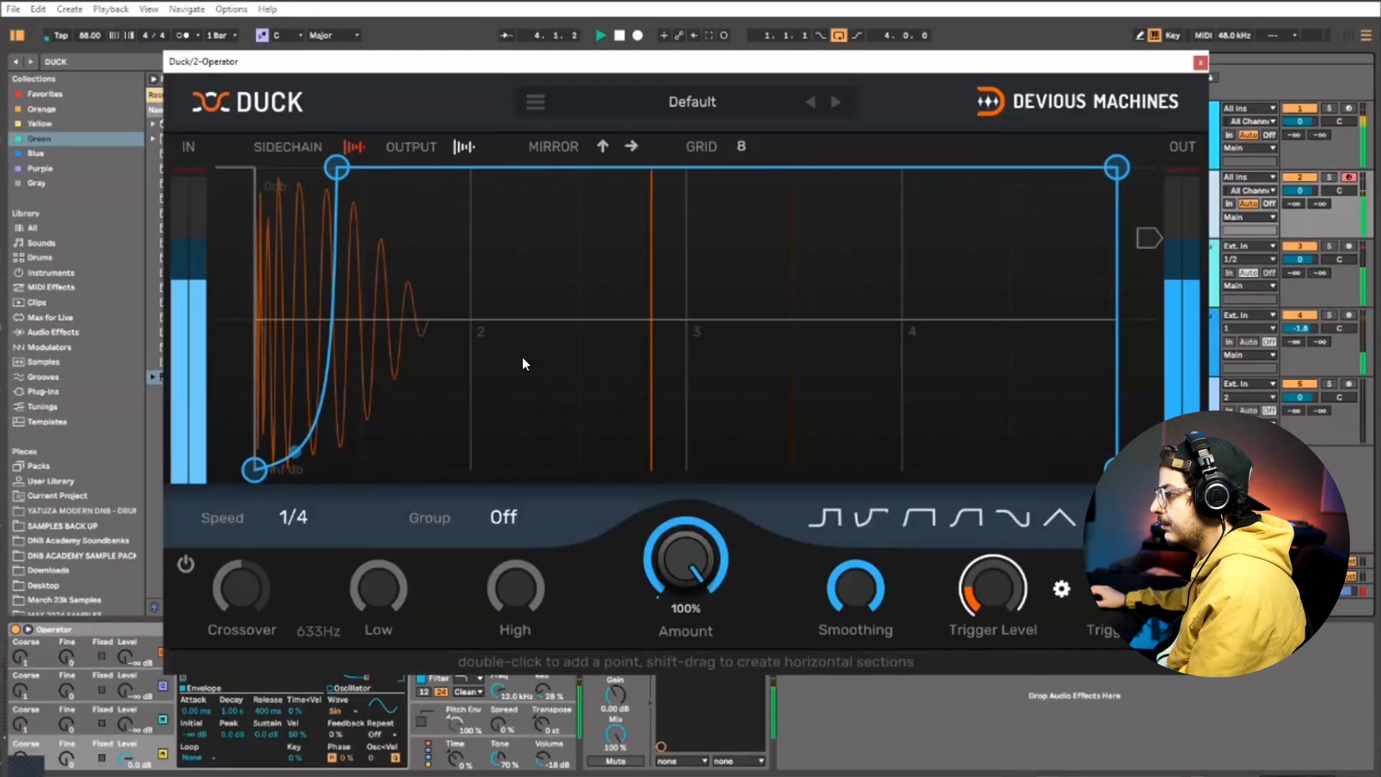
Move Duck's recovery point slightly later, to about two-fifths of the first grid division, and close the plugin window
drag(332, 165, 341, 166)
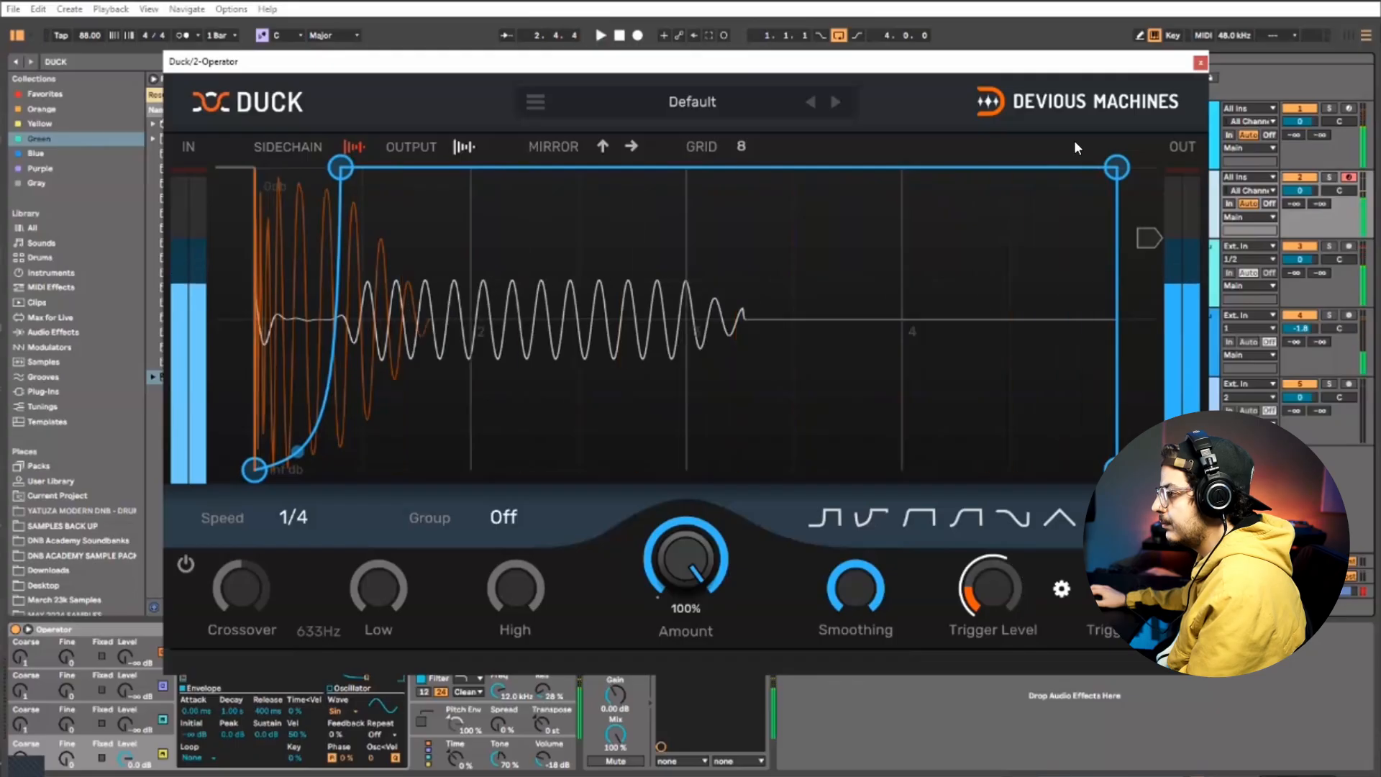
click(1200, 63)
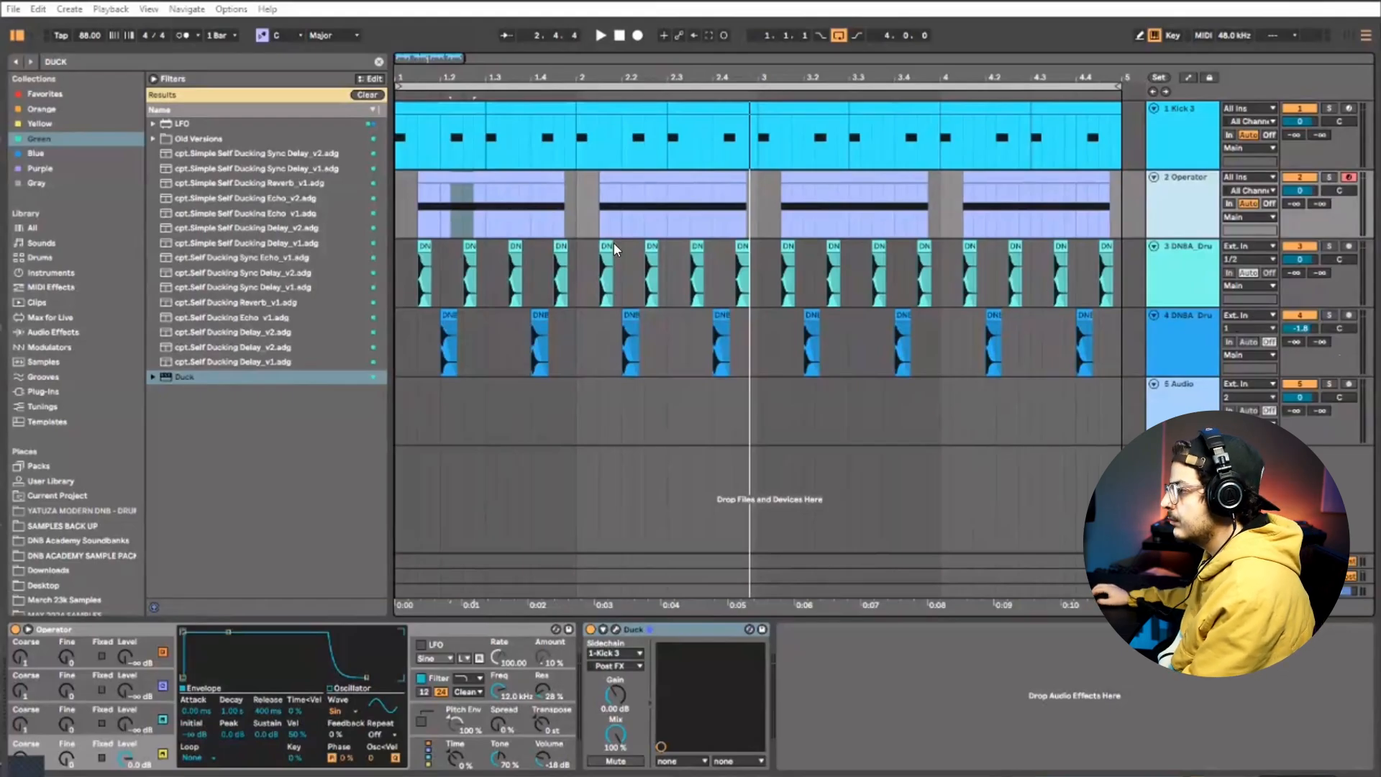
Open Kick 3 on its track, try different phase angles on the Sub layer, and enlarge the plugin window
click(449, 176)
key(Up)
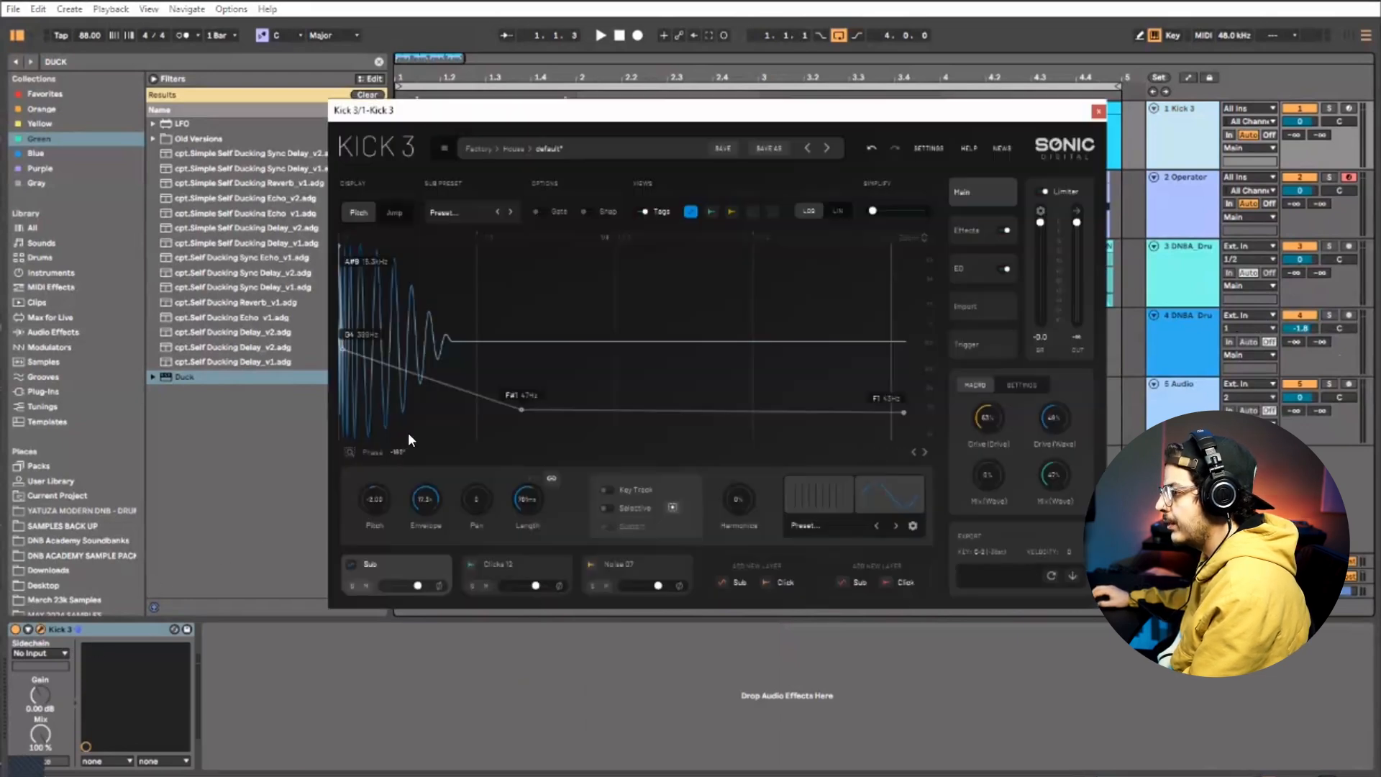
scroll(434, 387, up, 3)
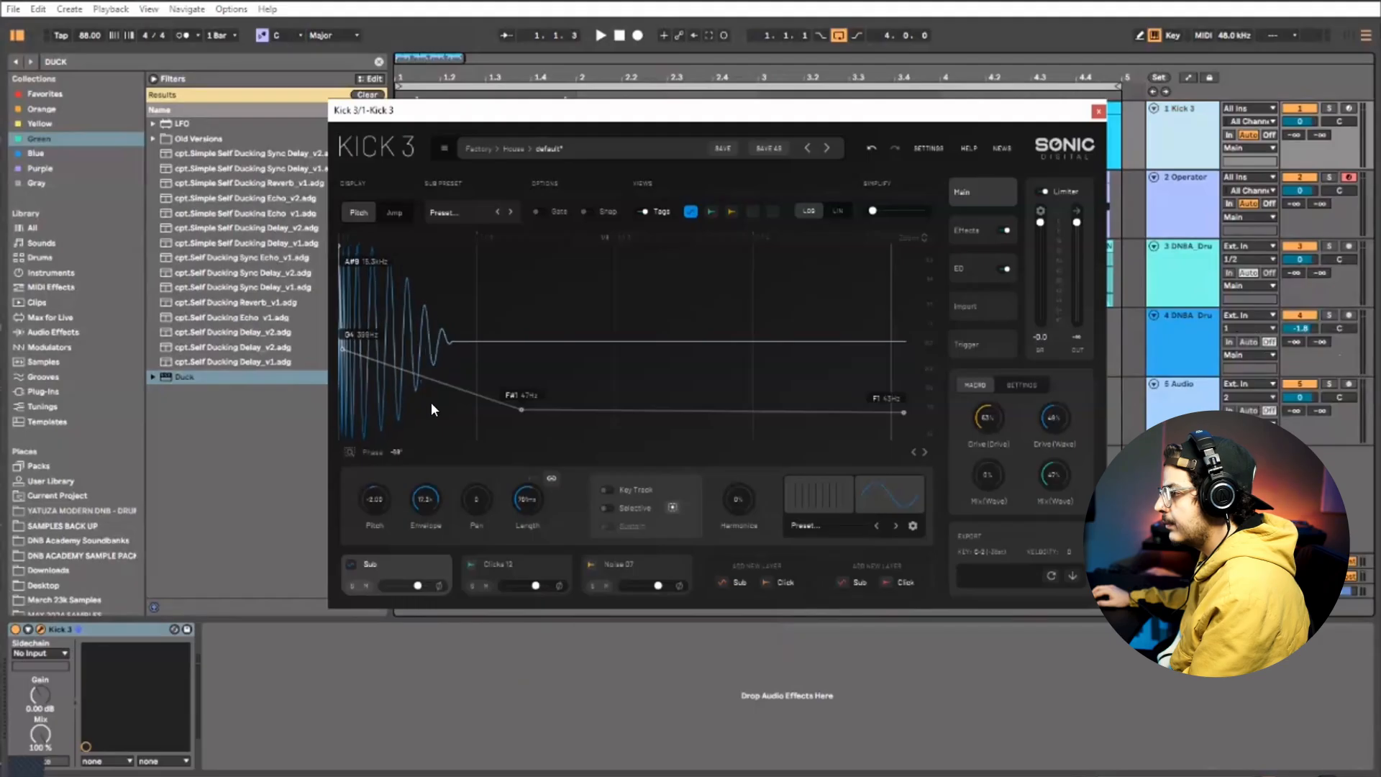
scroll(431, 407, up, 2)
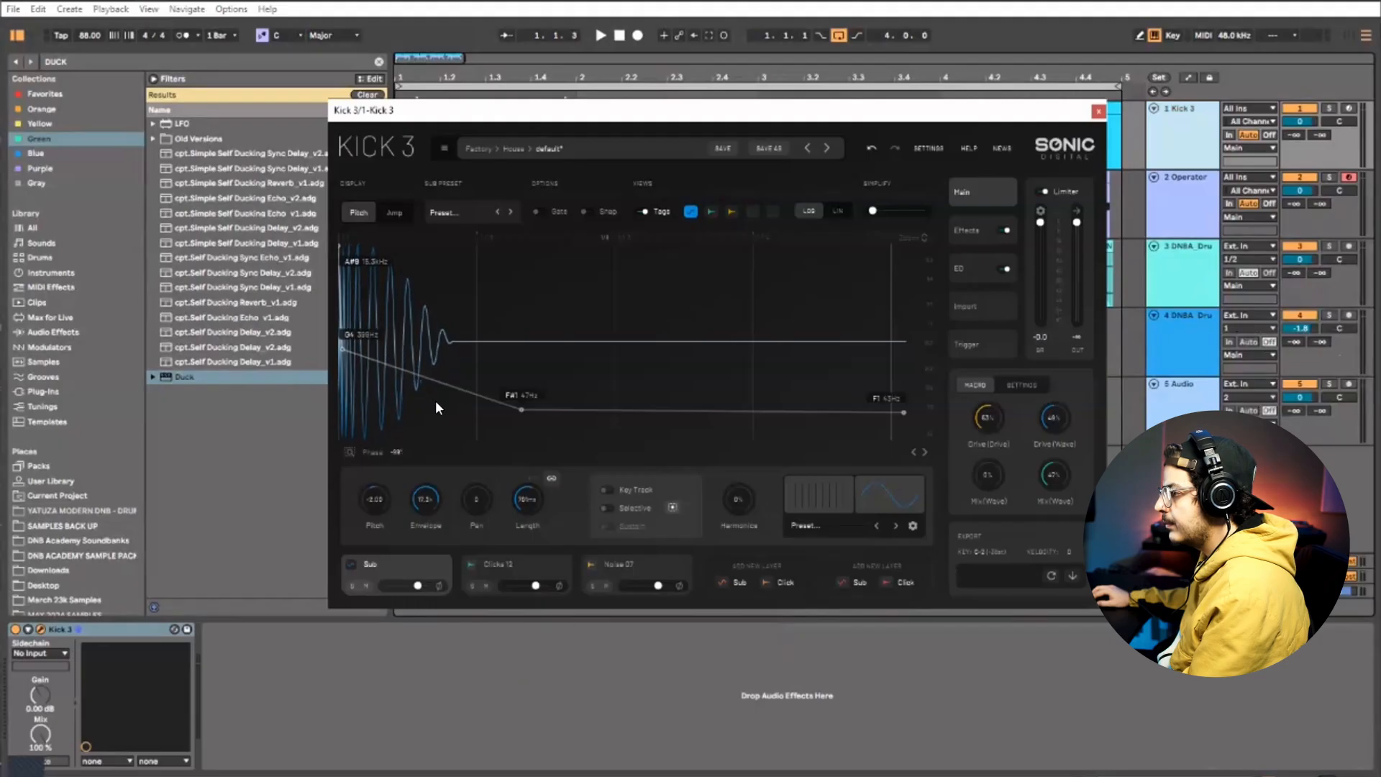
scroll(437, 408, down, 1)
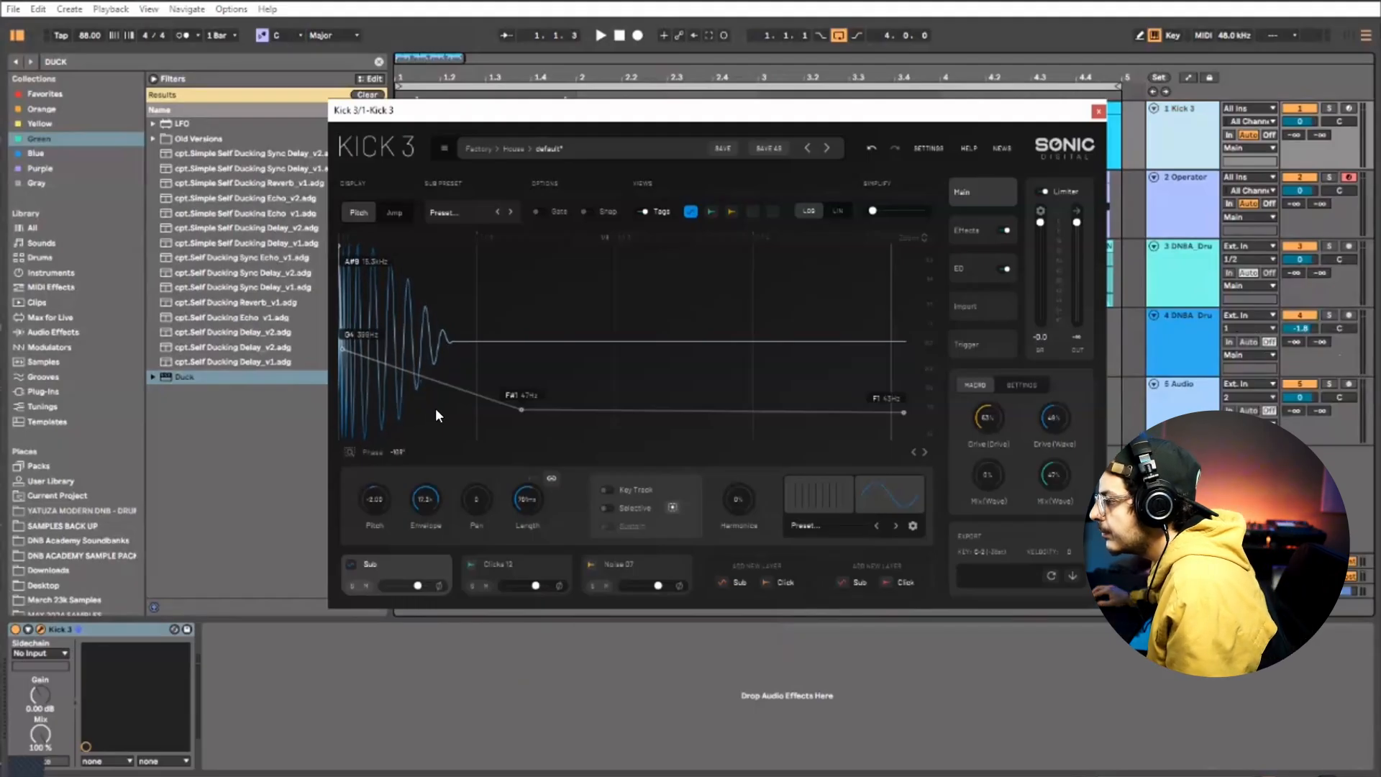
scroll(436, 403, up, 2)
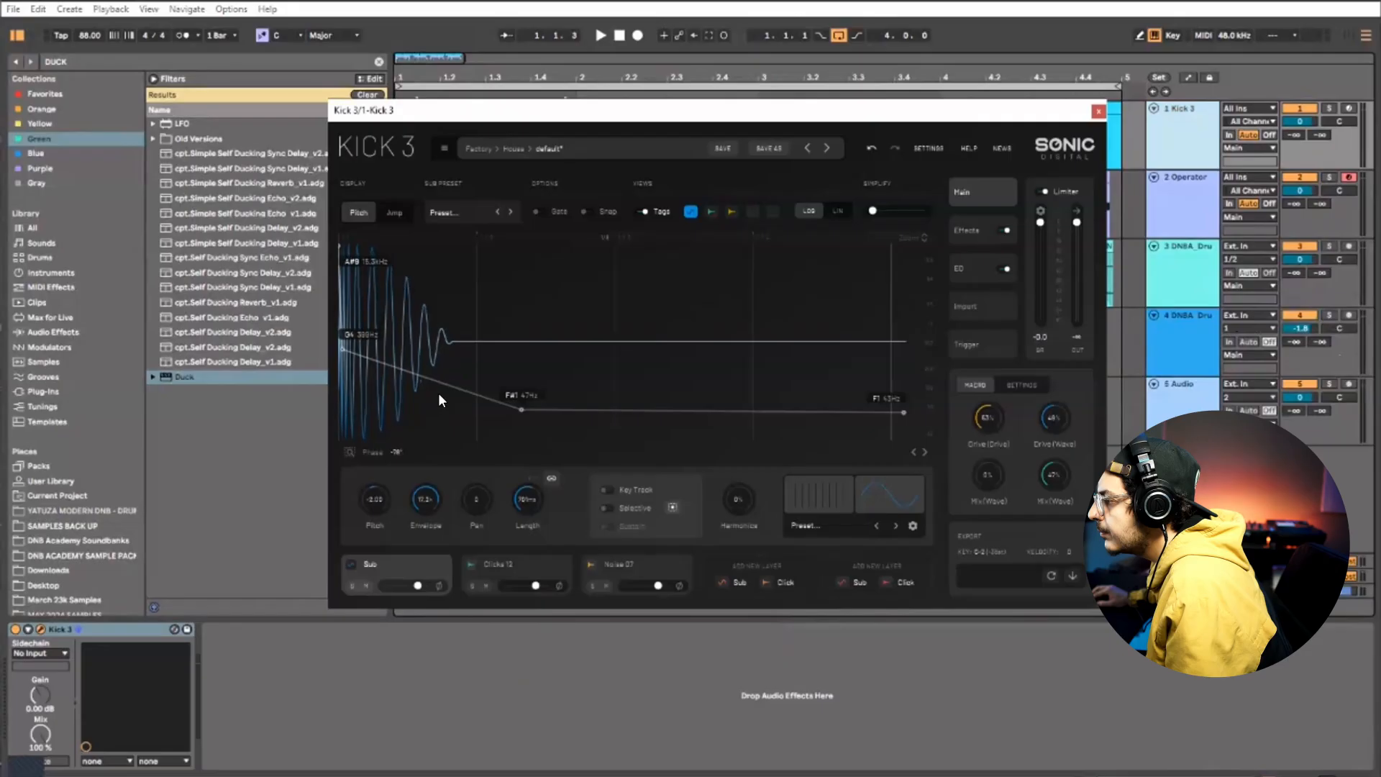
scroll(441, 405, down, 1)
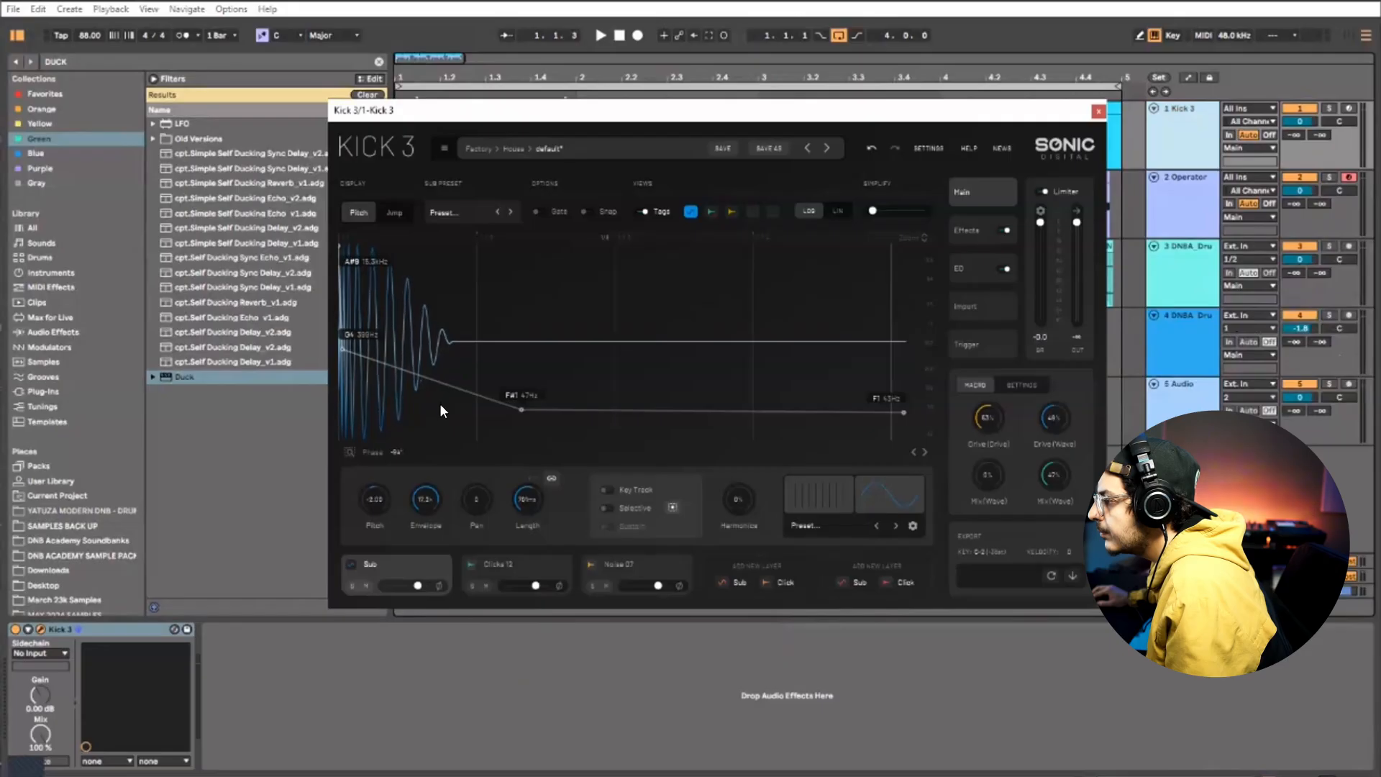
scroll(442, 404, down, 1)
scroll(443, 402, down, 1)
scroll(447, 395, up, 1)
drag(1095, 609, 1271, 728)
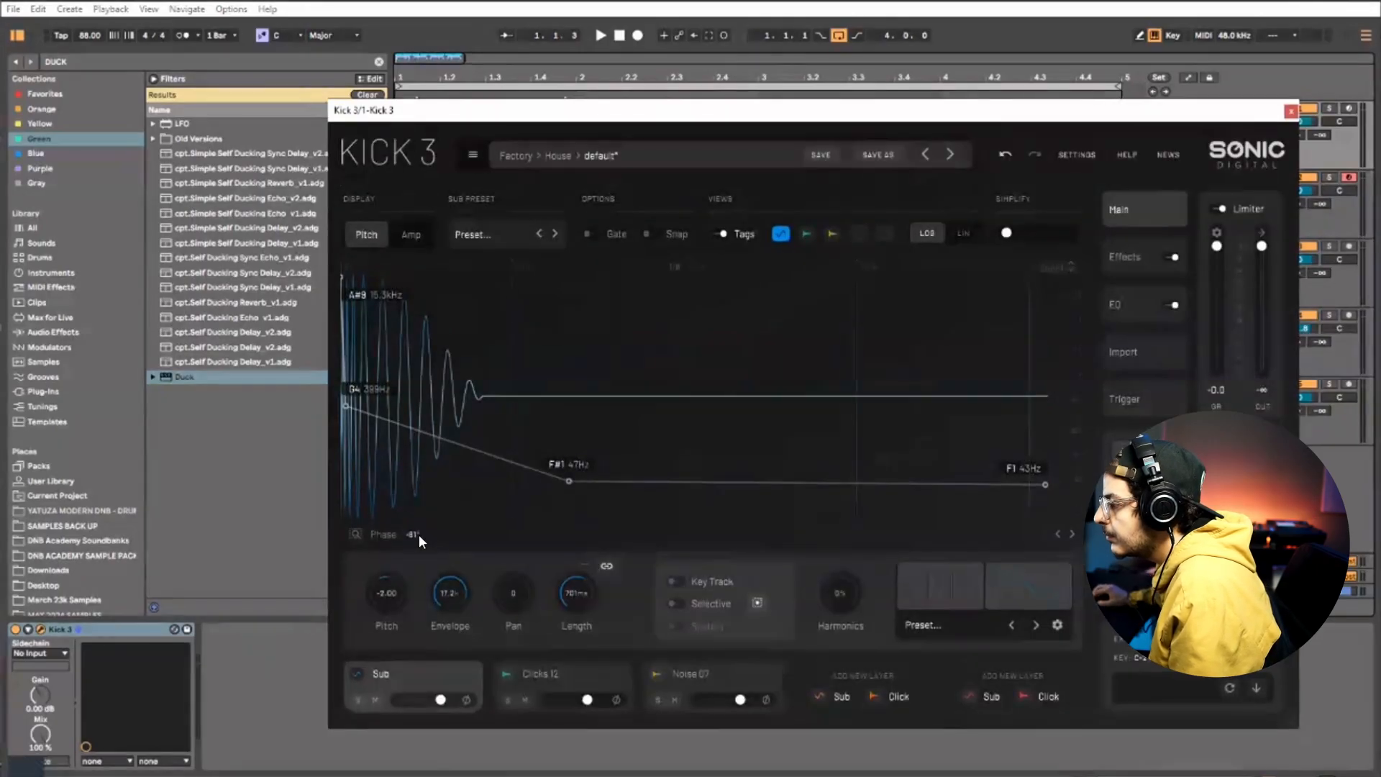
Raise the Sub layer's phase through 0° to a positive angle and start playing the loop
scroll(417, 538, up, 5)
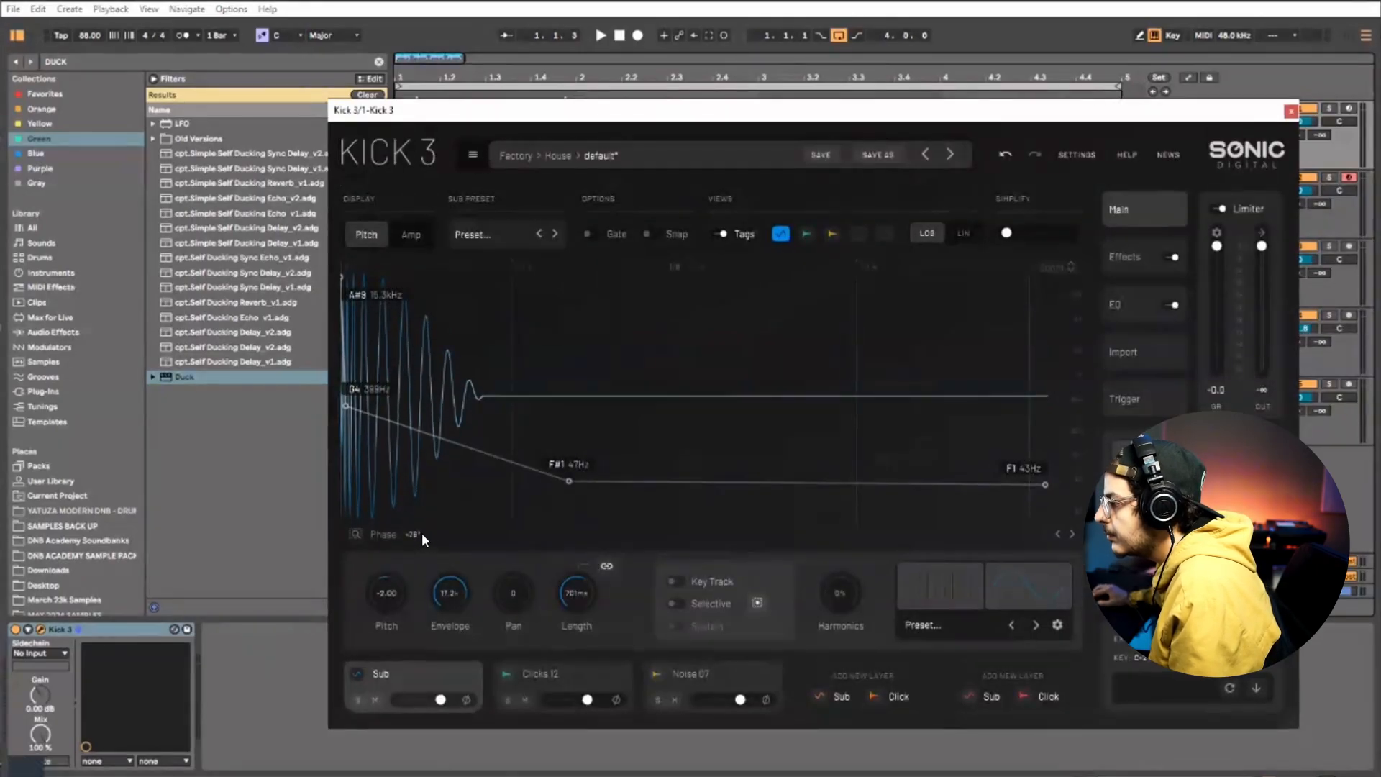
scroll(412, 534, up, 4)
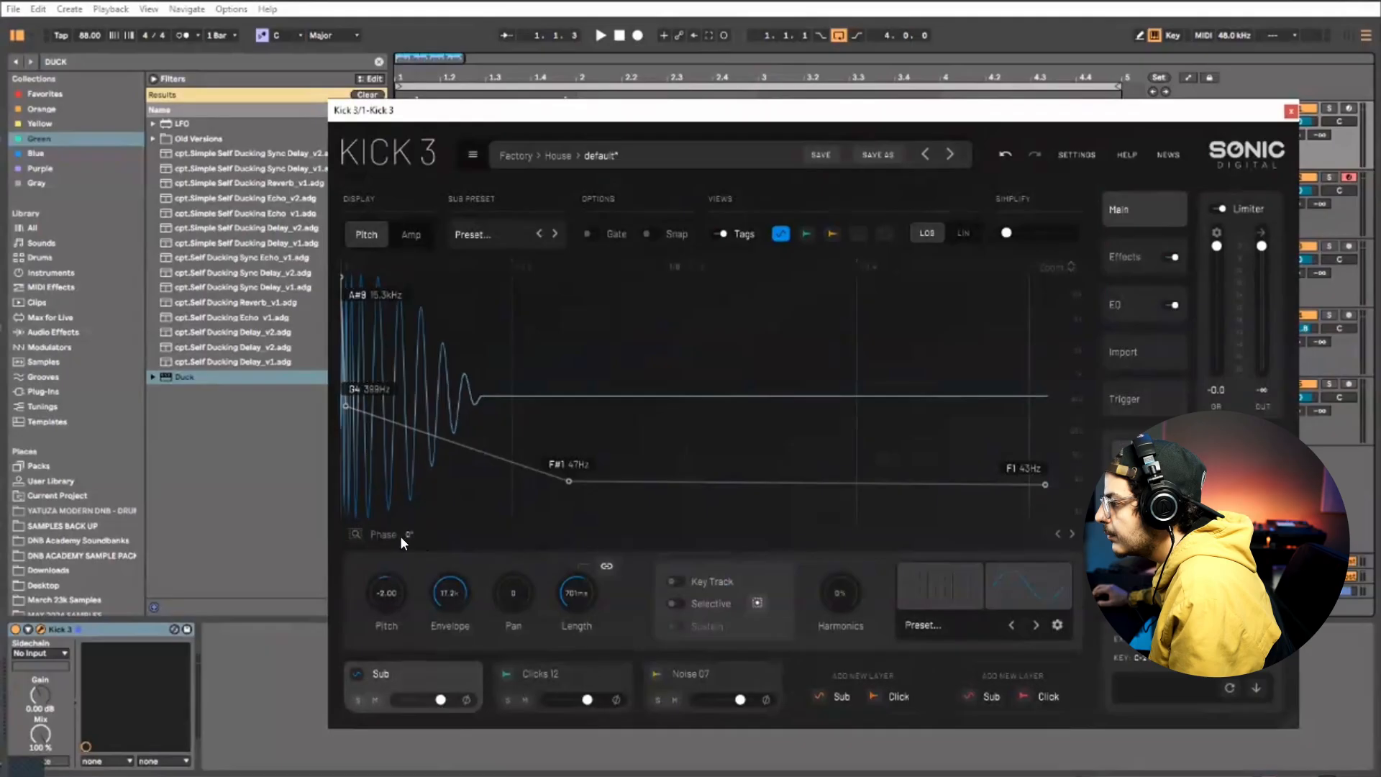
drag(428, 516, 436, 484)
key(space)
Close Kick 3, open Duck on the Operator track, and play the loop to compare the rephased kick with the ducked sub
drag(1247, 108, 1123, 84)
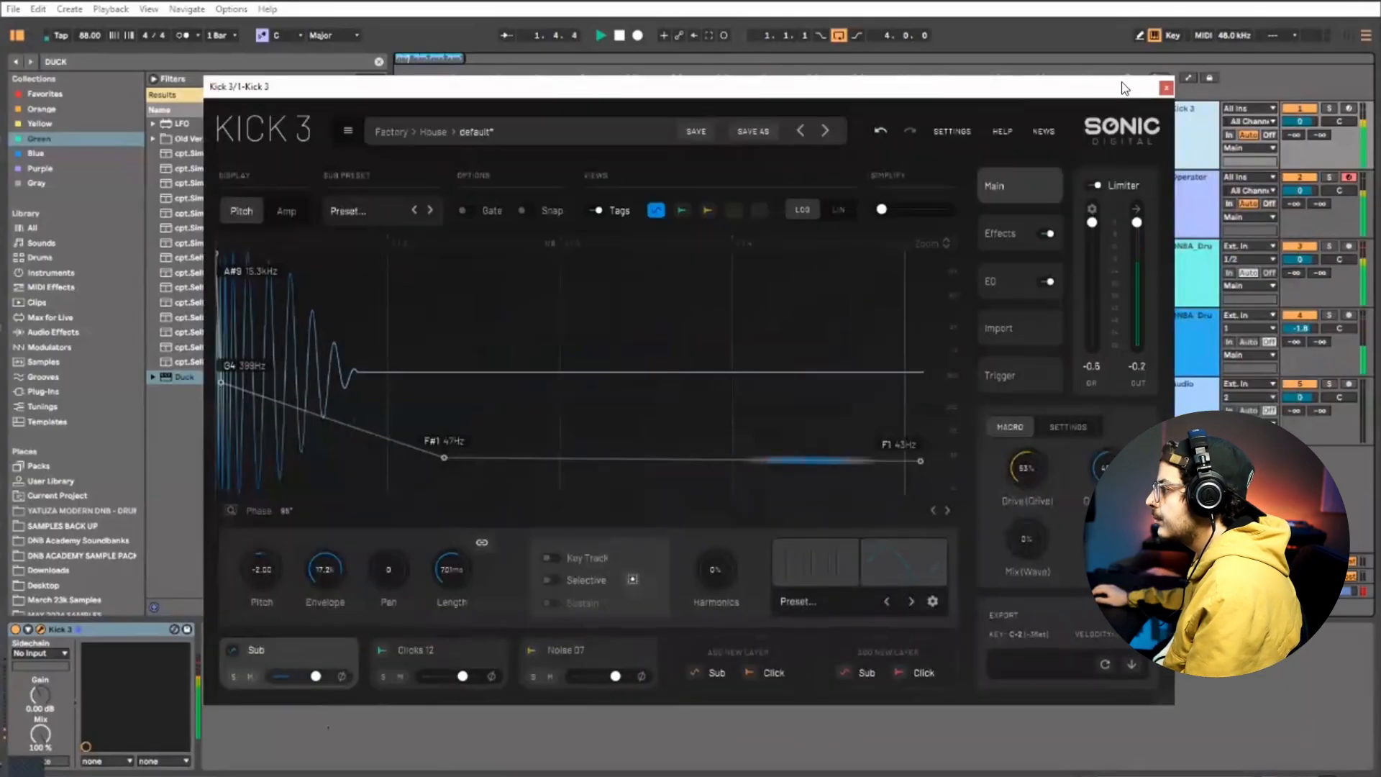
click(1179, 82)
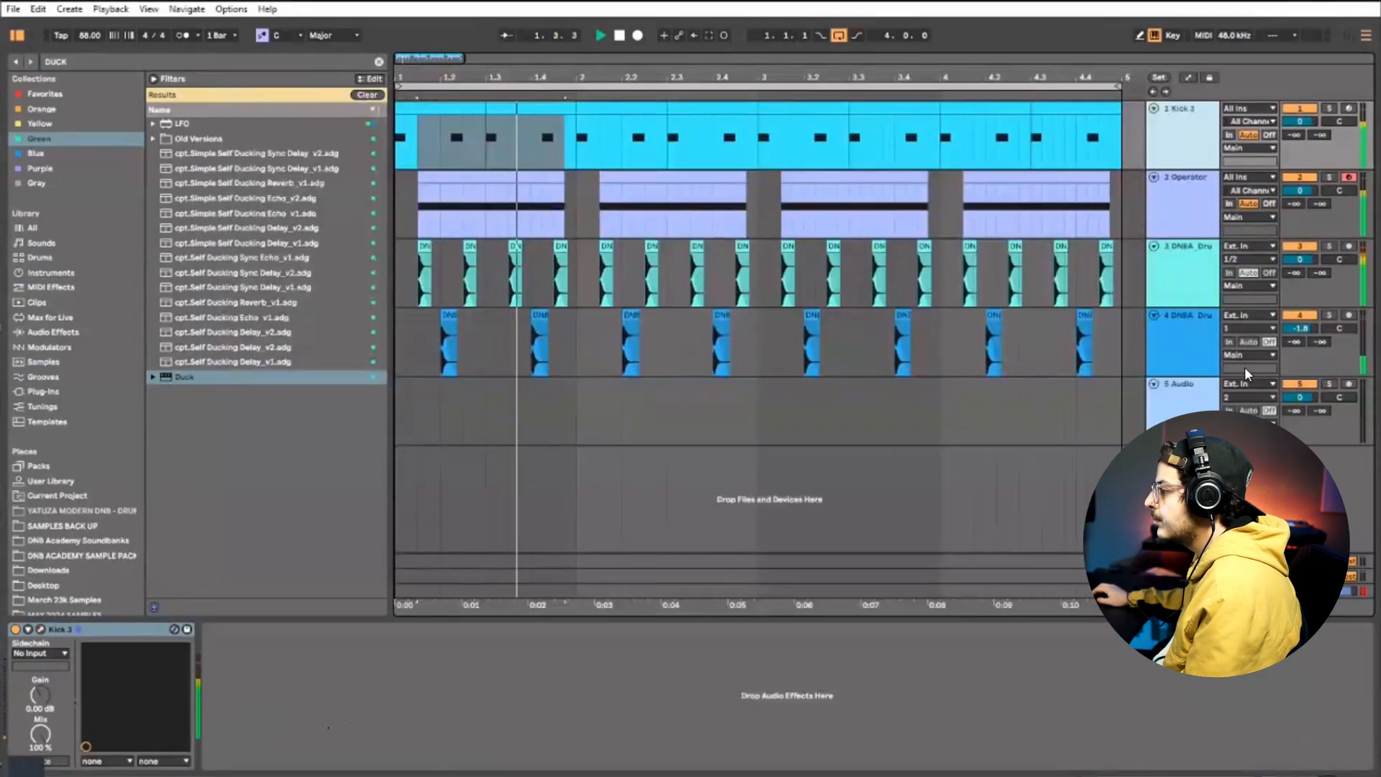
click(1184, 215)
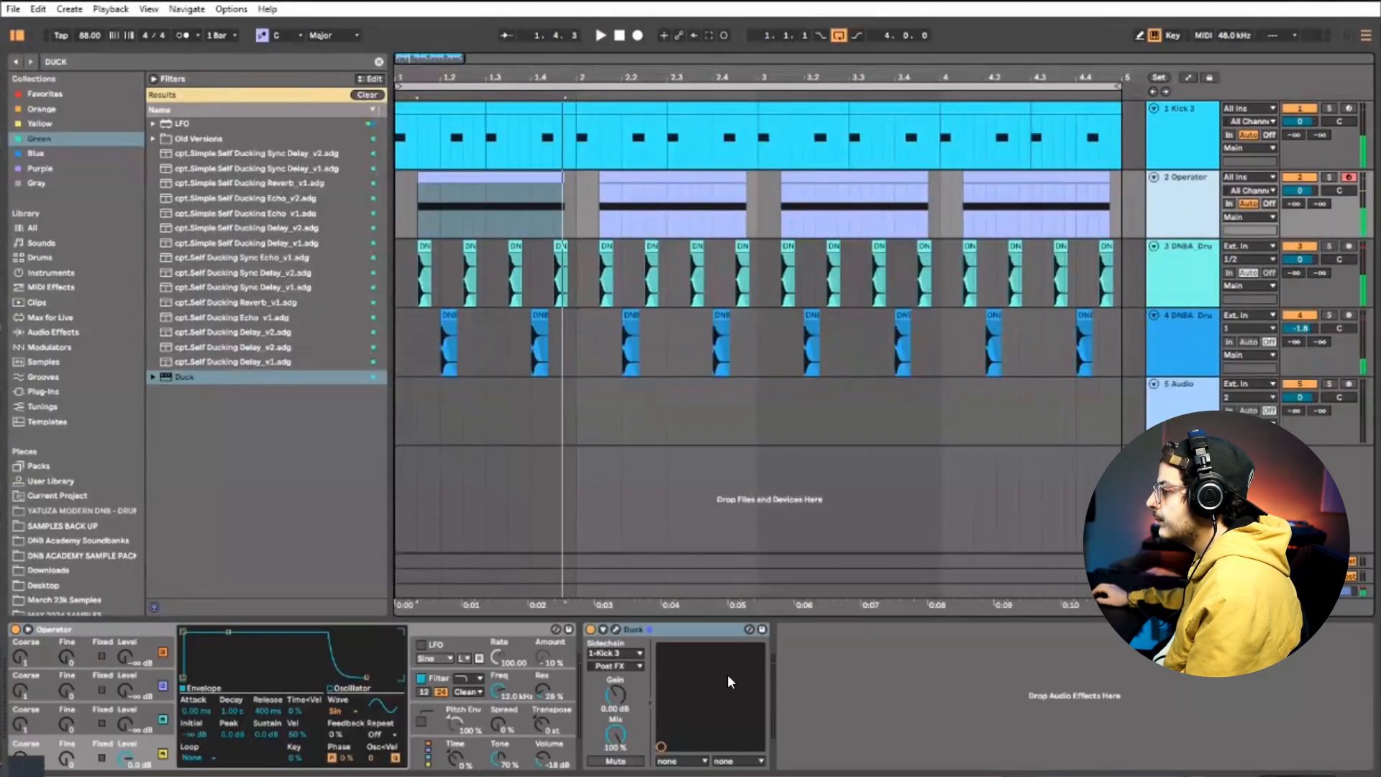
click(610, 625)
key(space)
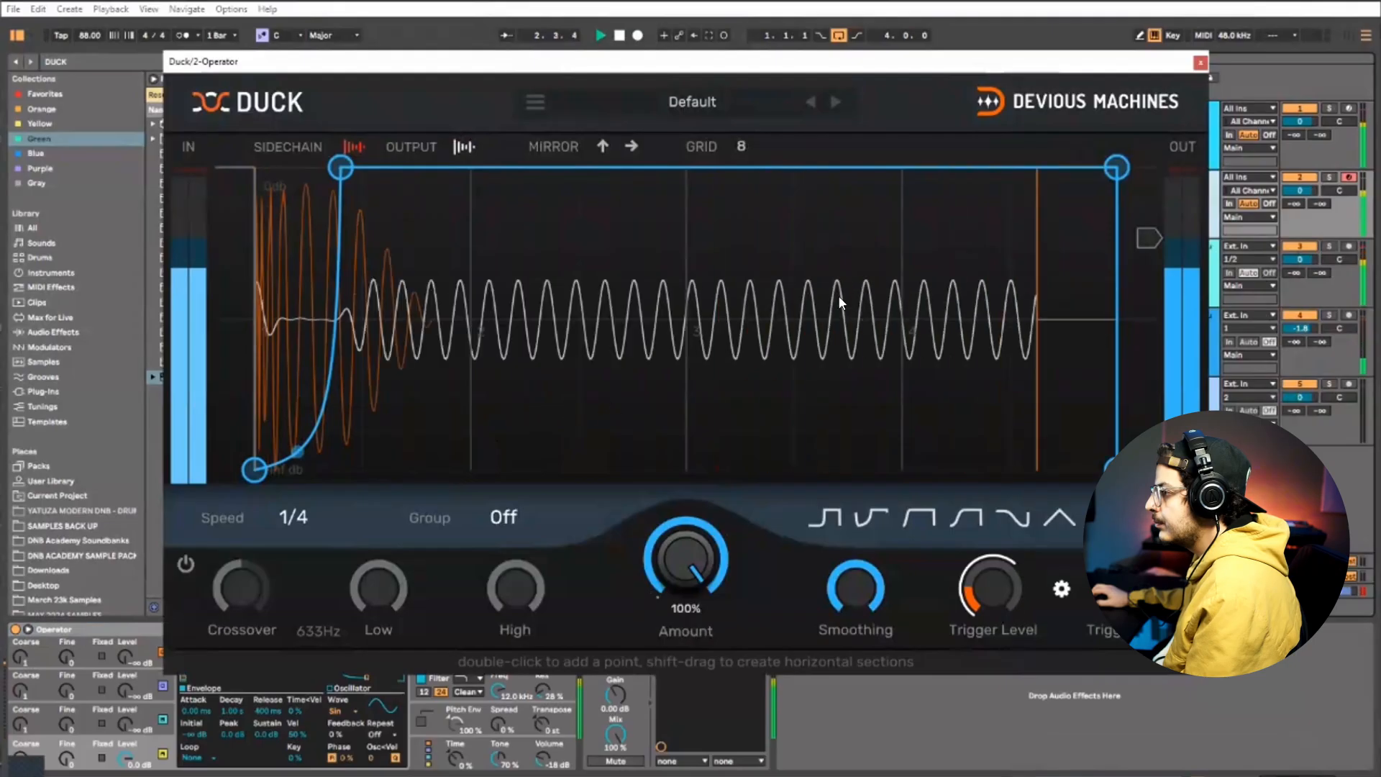
key(space)
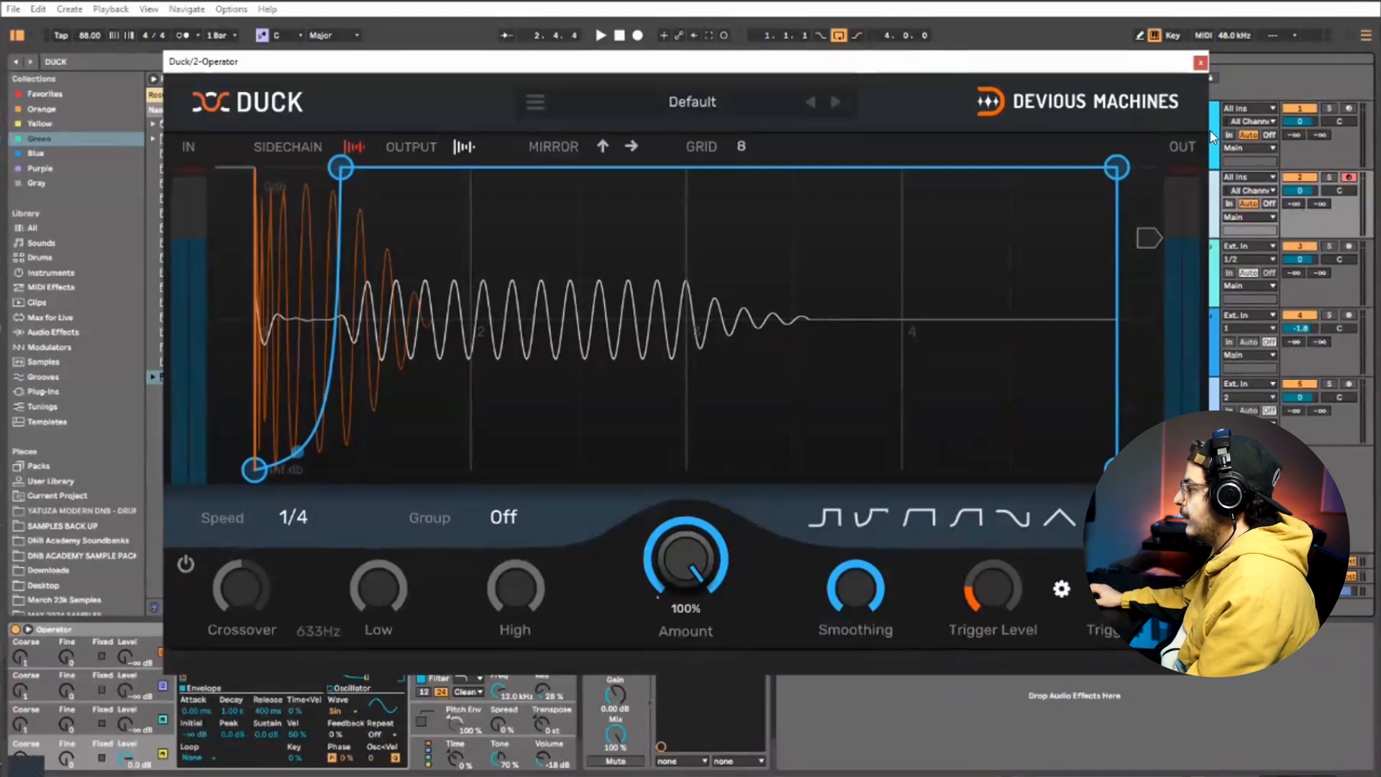
click(1199, 64)
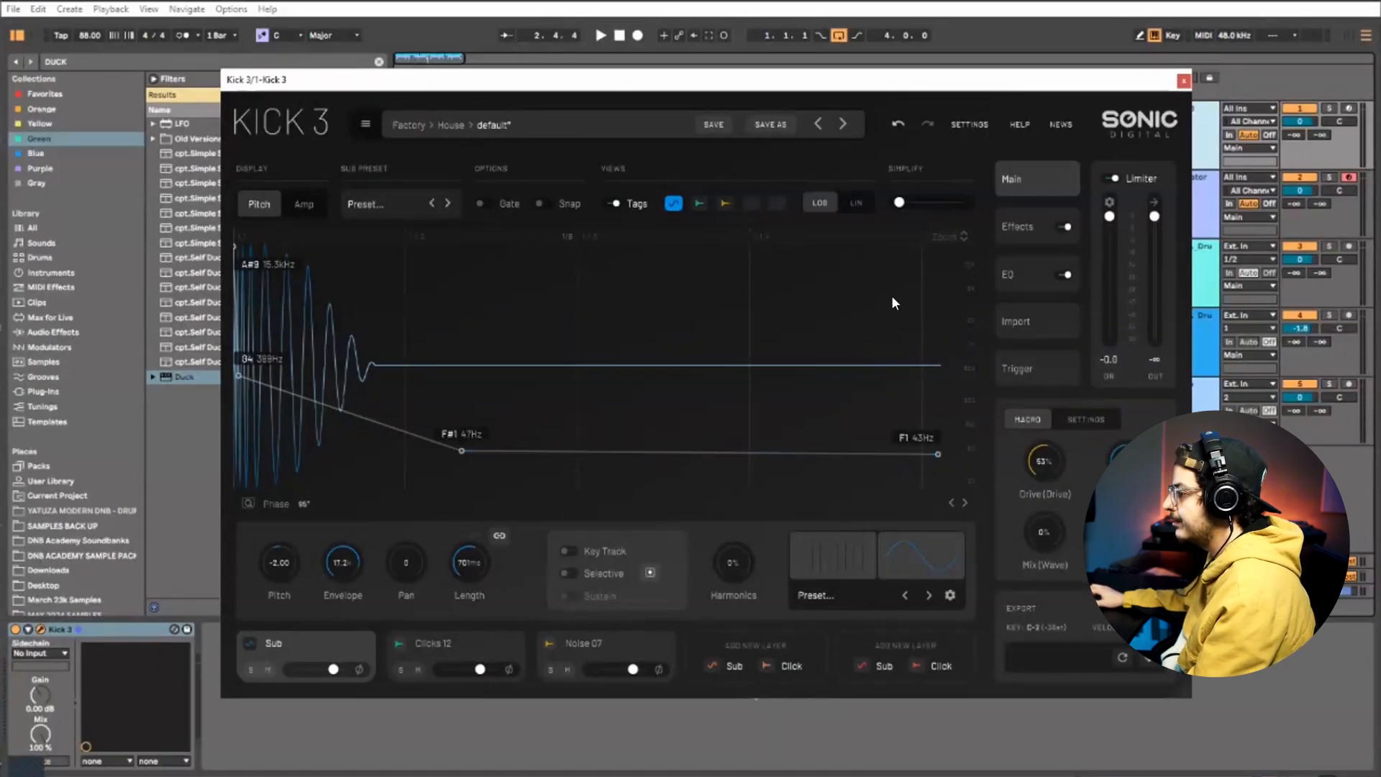
Set the phase of the Sub layer in Kick 3 to 180° while the loop plays, and stop playback
key(space)
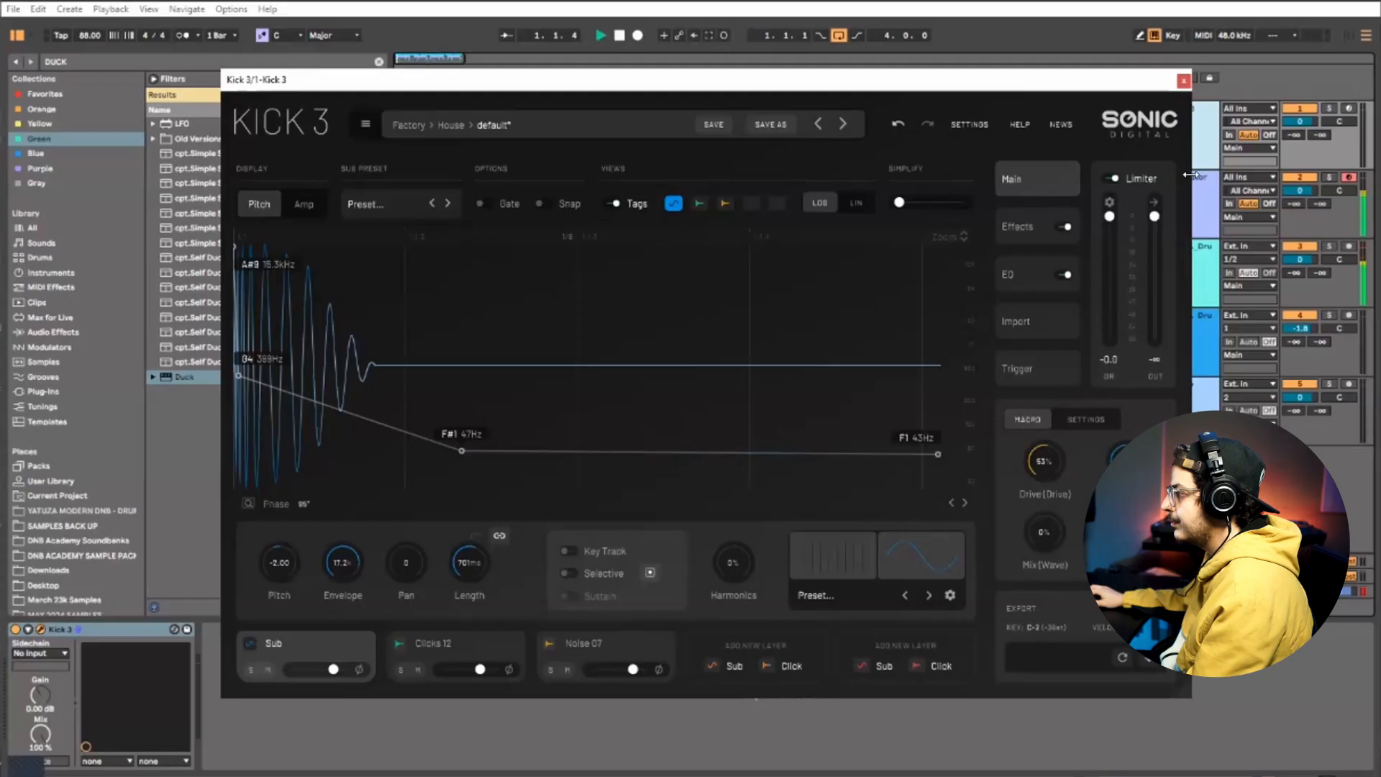
drag(300, 503, 328, 443)
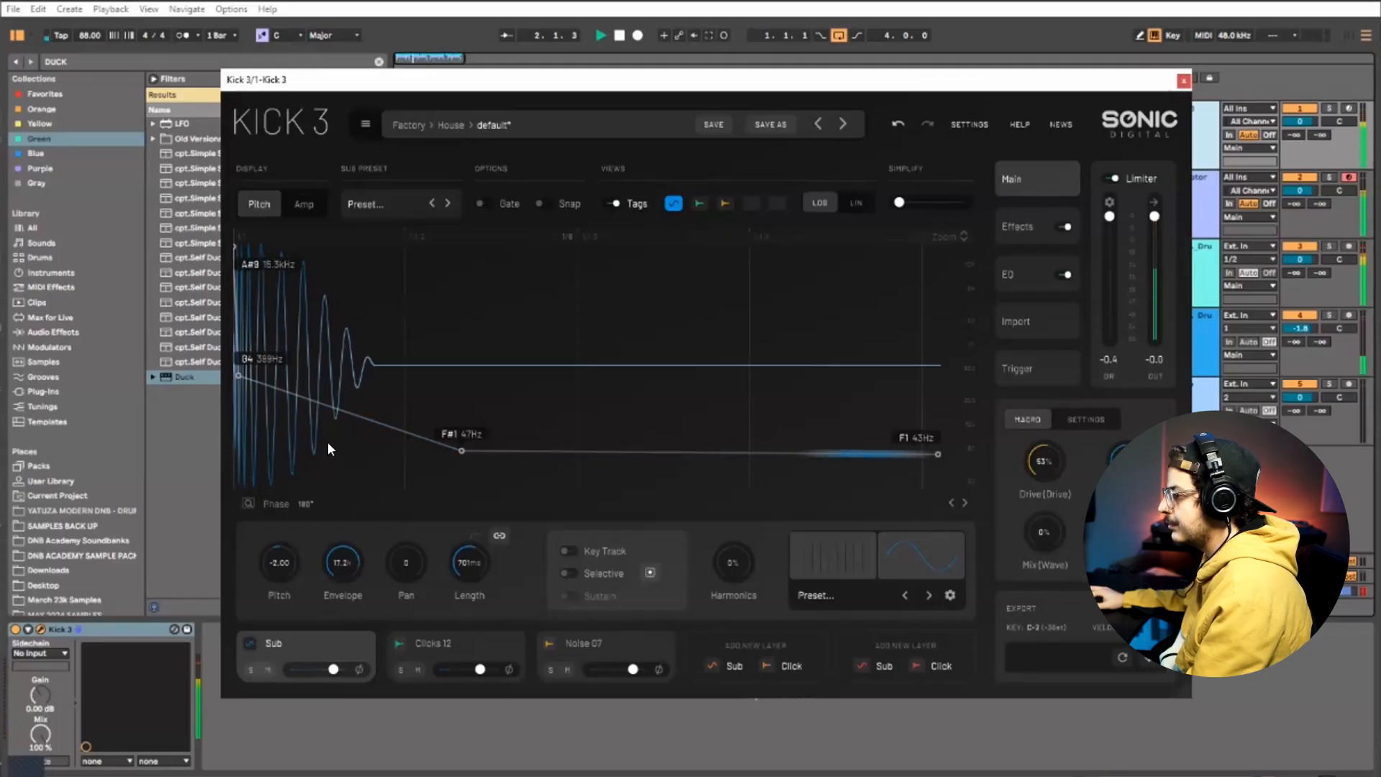
click(1212, 338)
key(space)
Reopen Duck on the Operator track and play the loop to check how the 180° kick meets the sub, and close Duck
click(1185, 187)
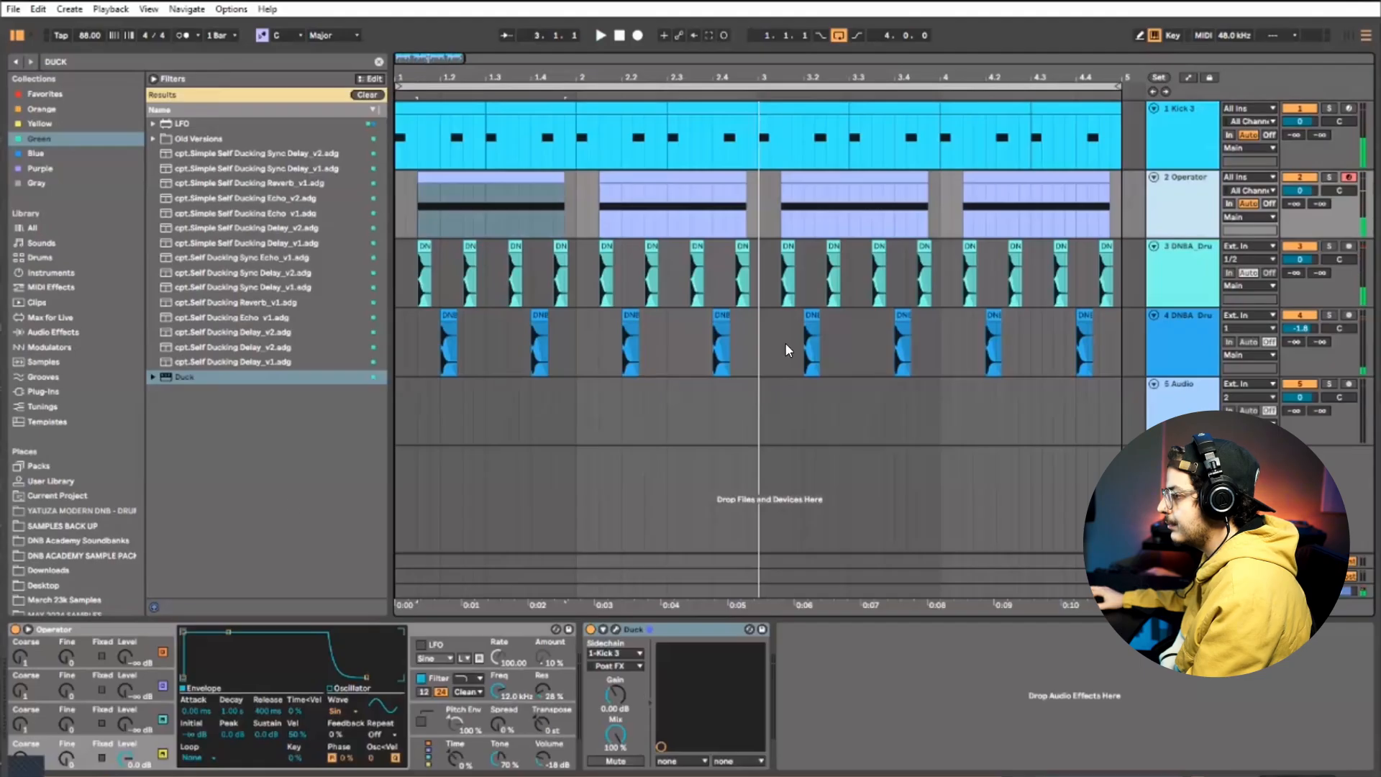
key(shift+Tab)
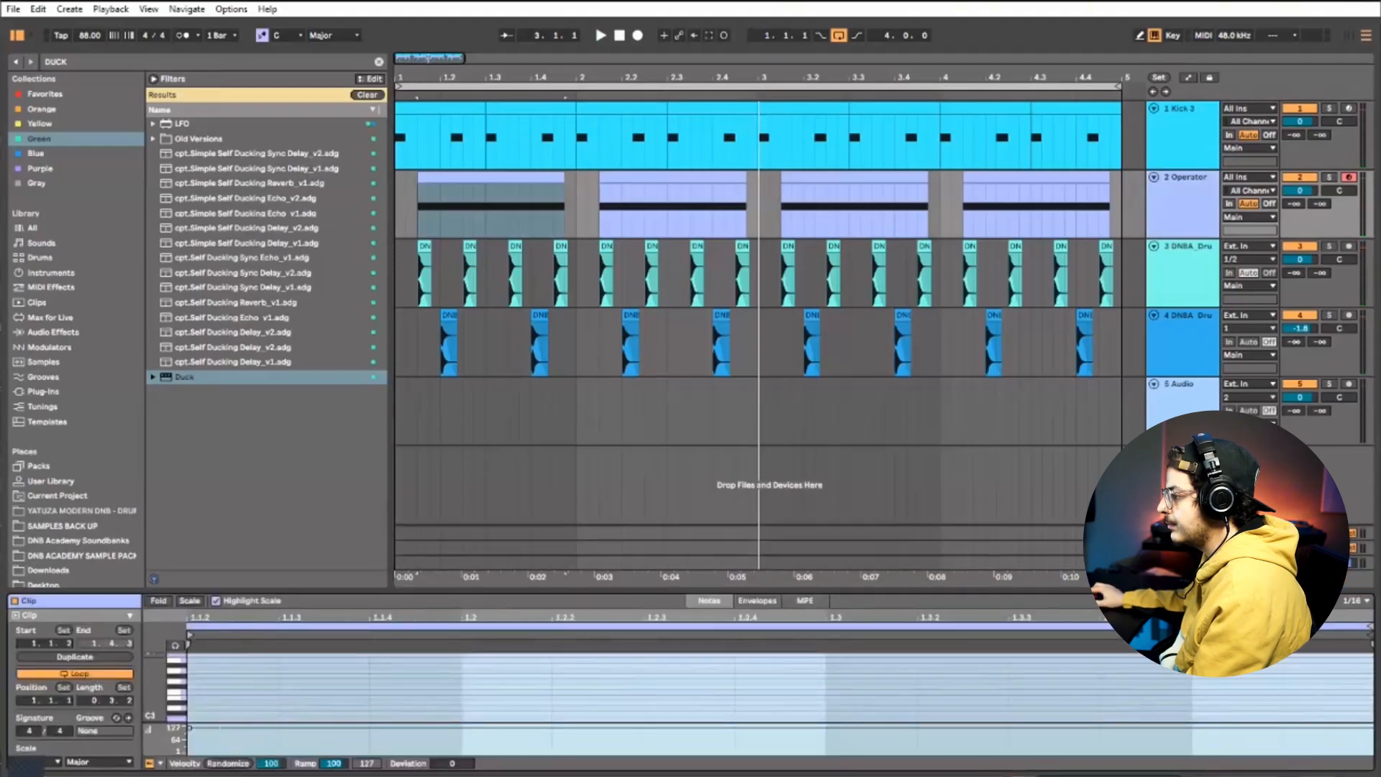
key(shift+Tab)
click(616, 630)
key(space)
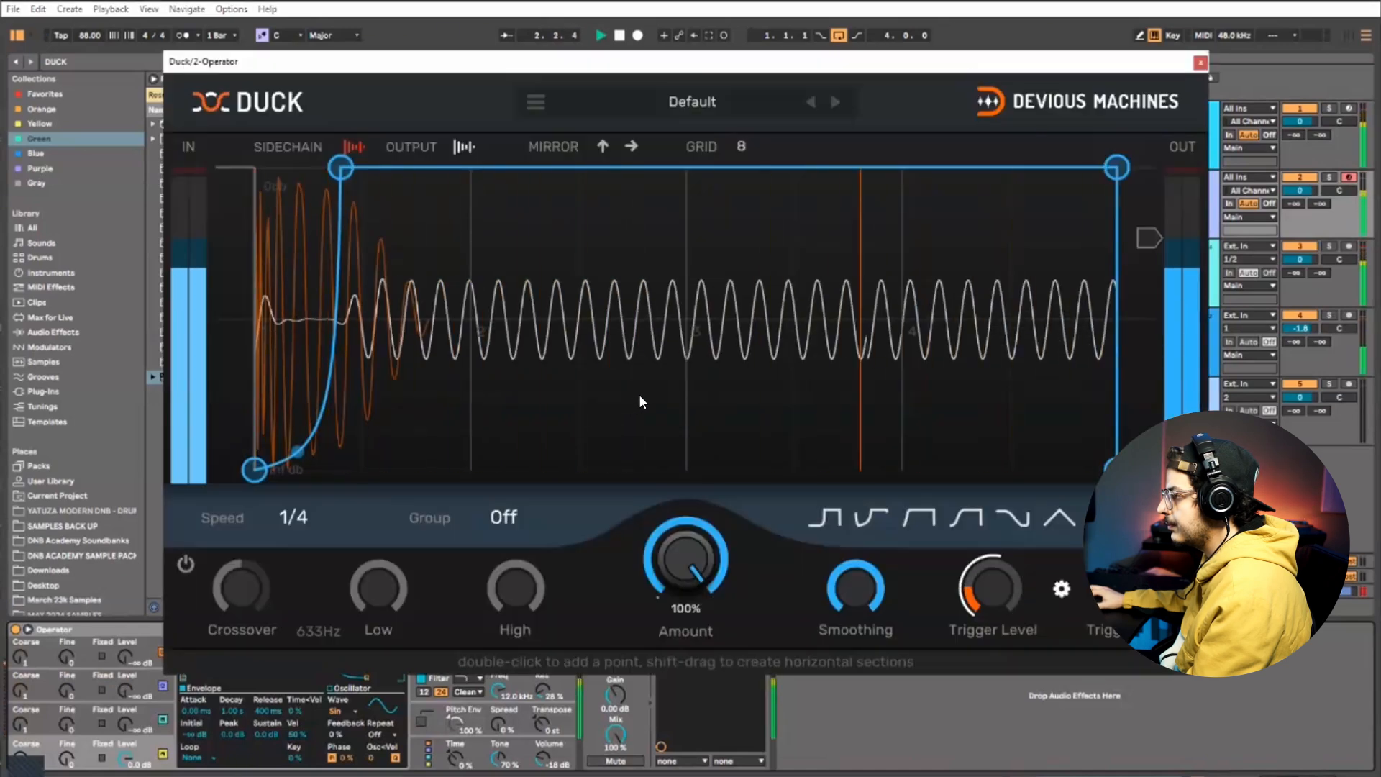
click(1201, 65)
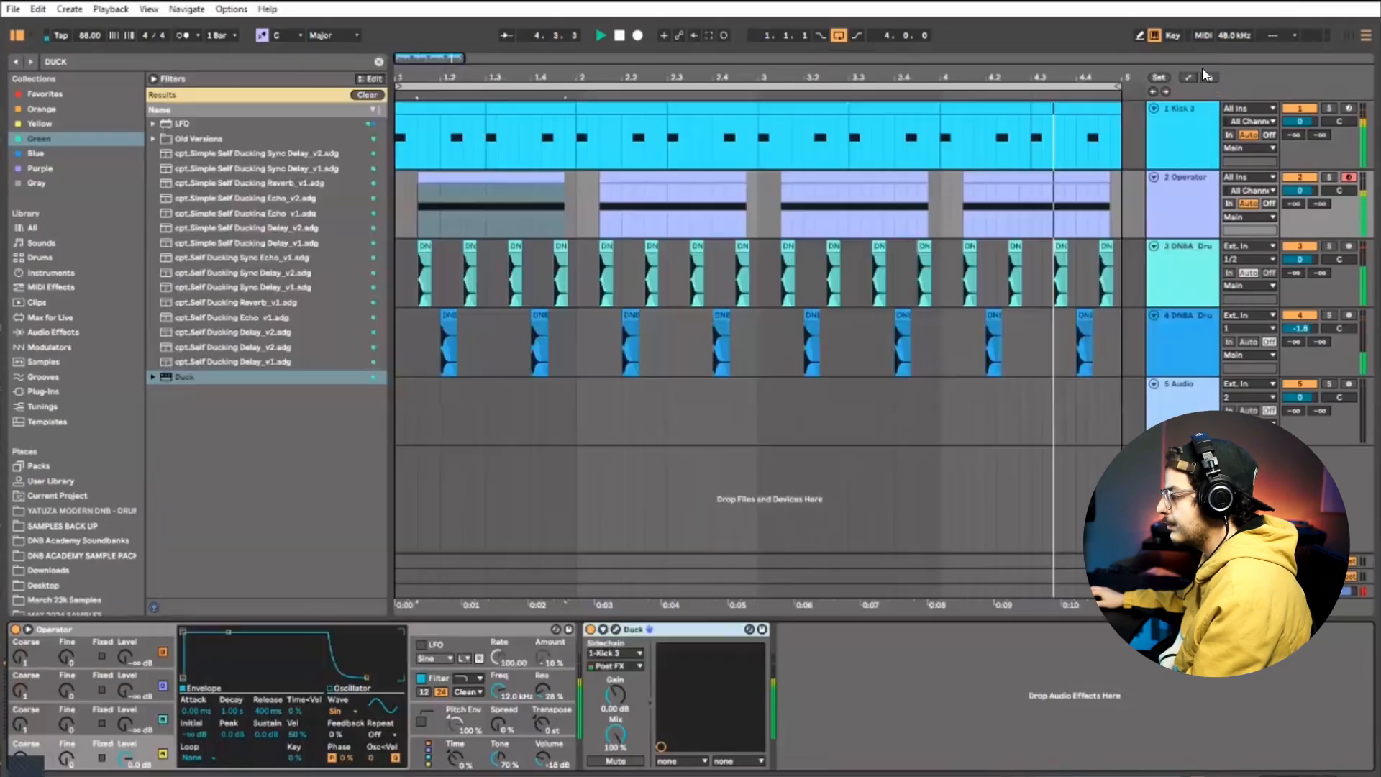